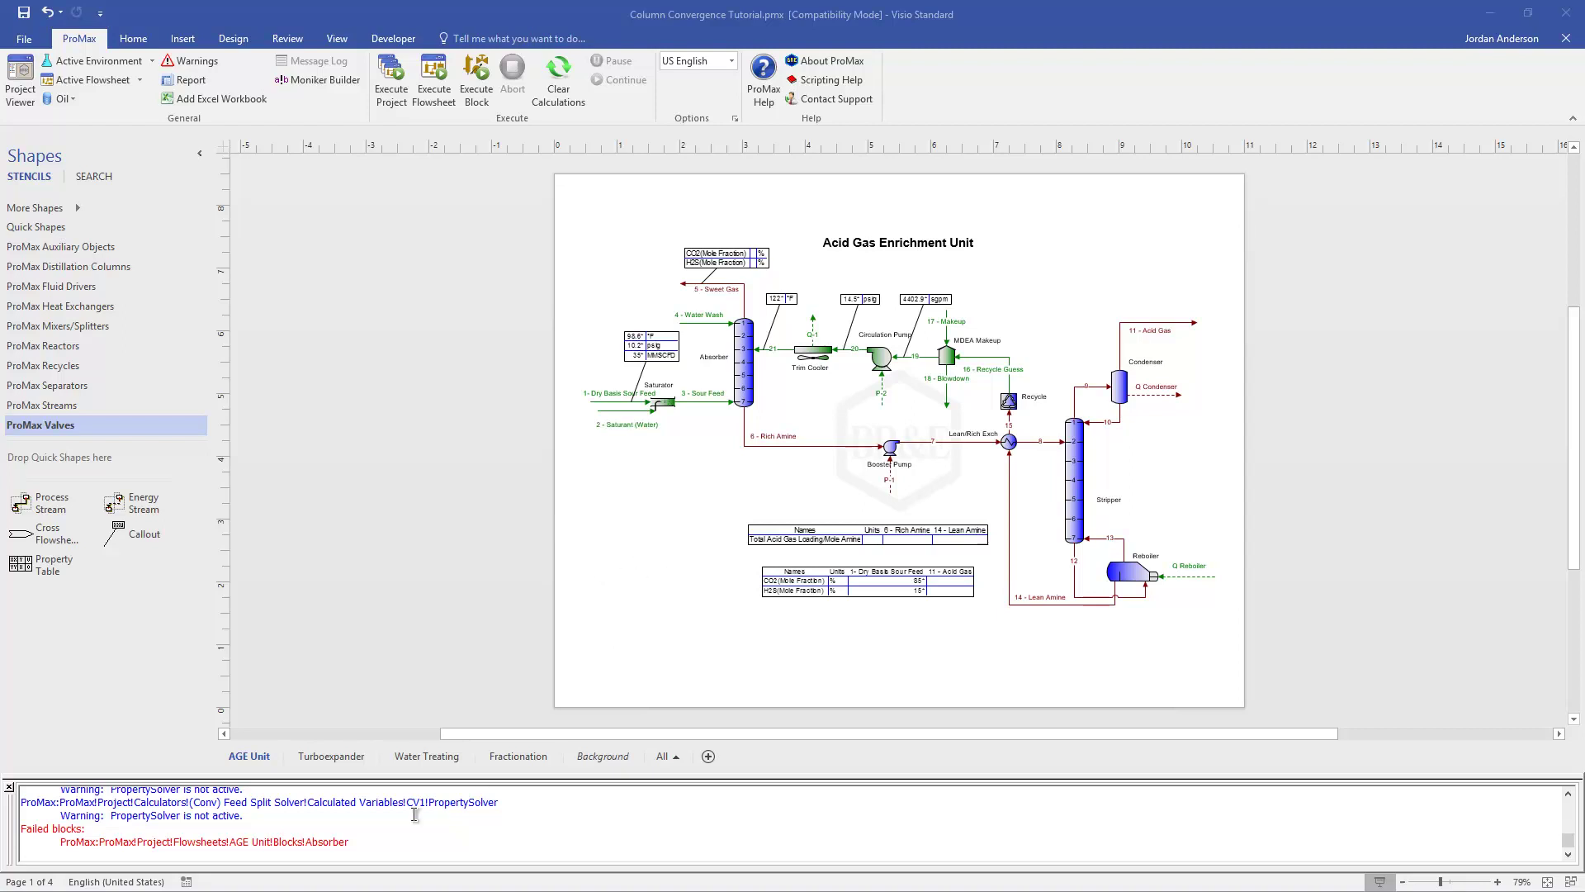
- Open the Absorber's properties, read its oscillating outer-loop error, and view its Convergence settings
click(376, 856)
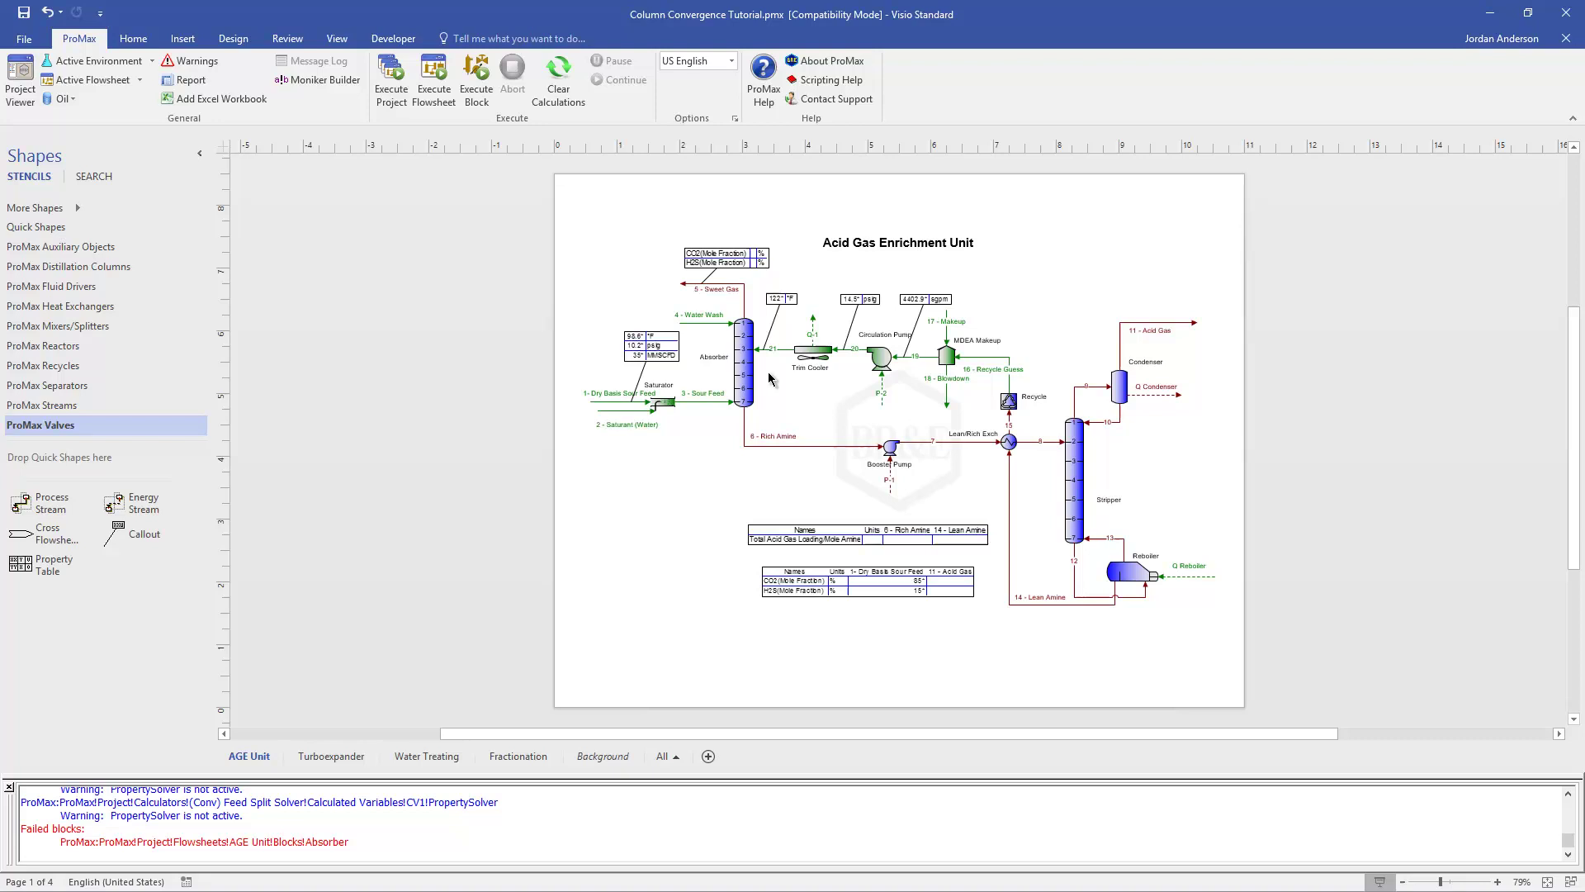
double_click(744, 373)
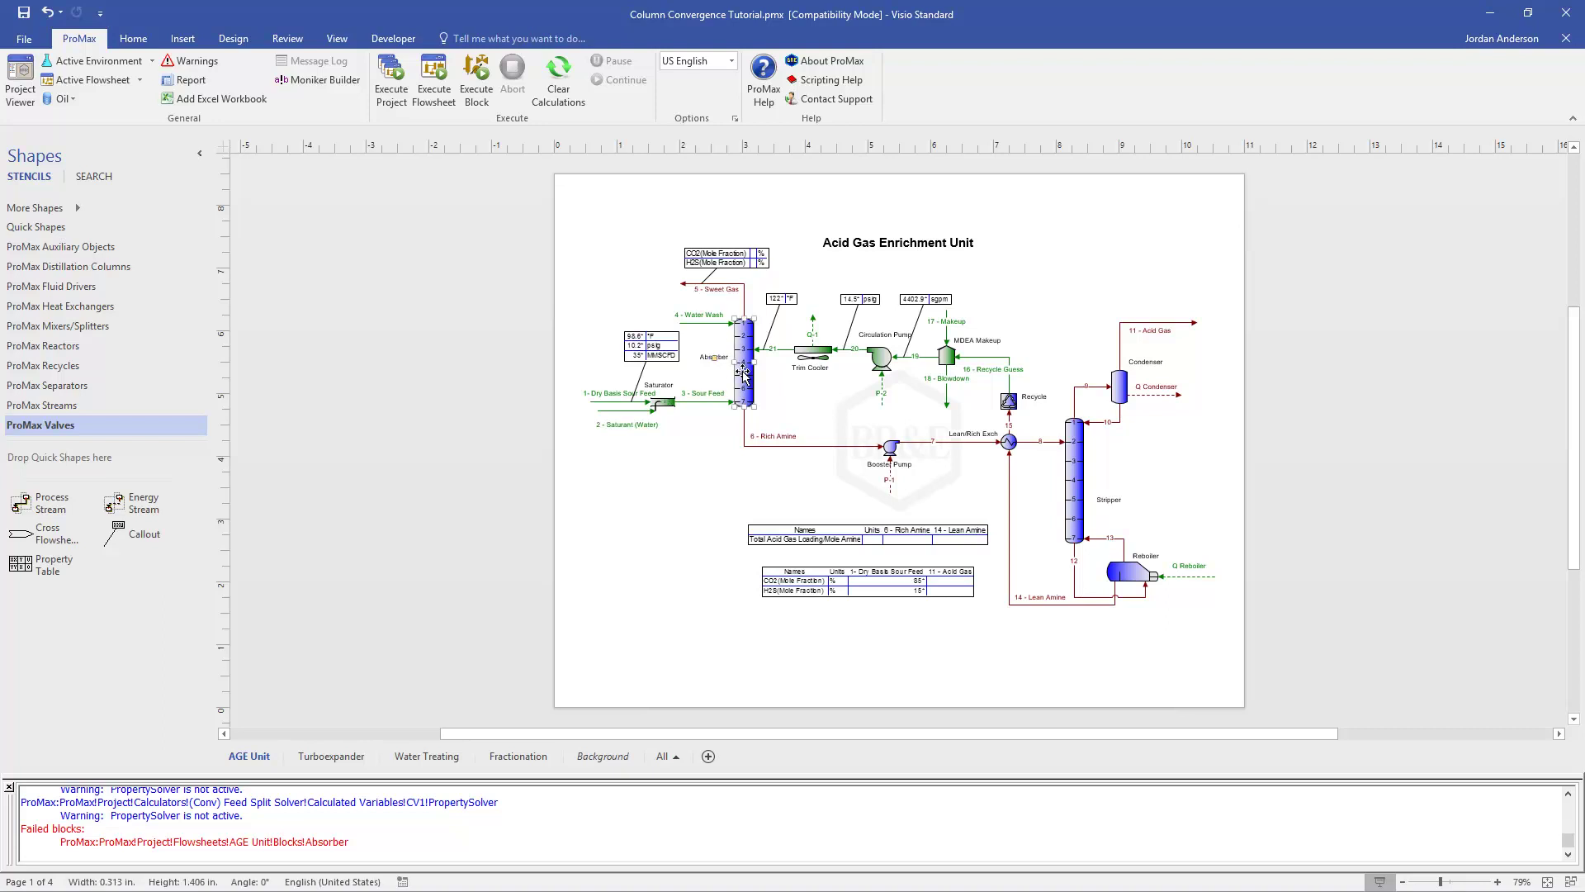
click(1041, 648)
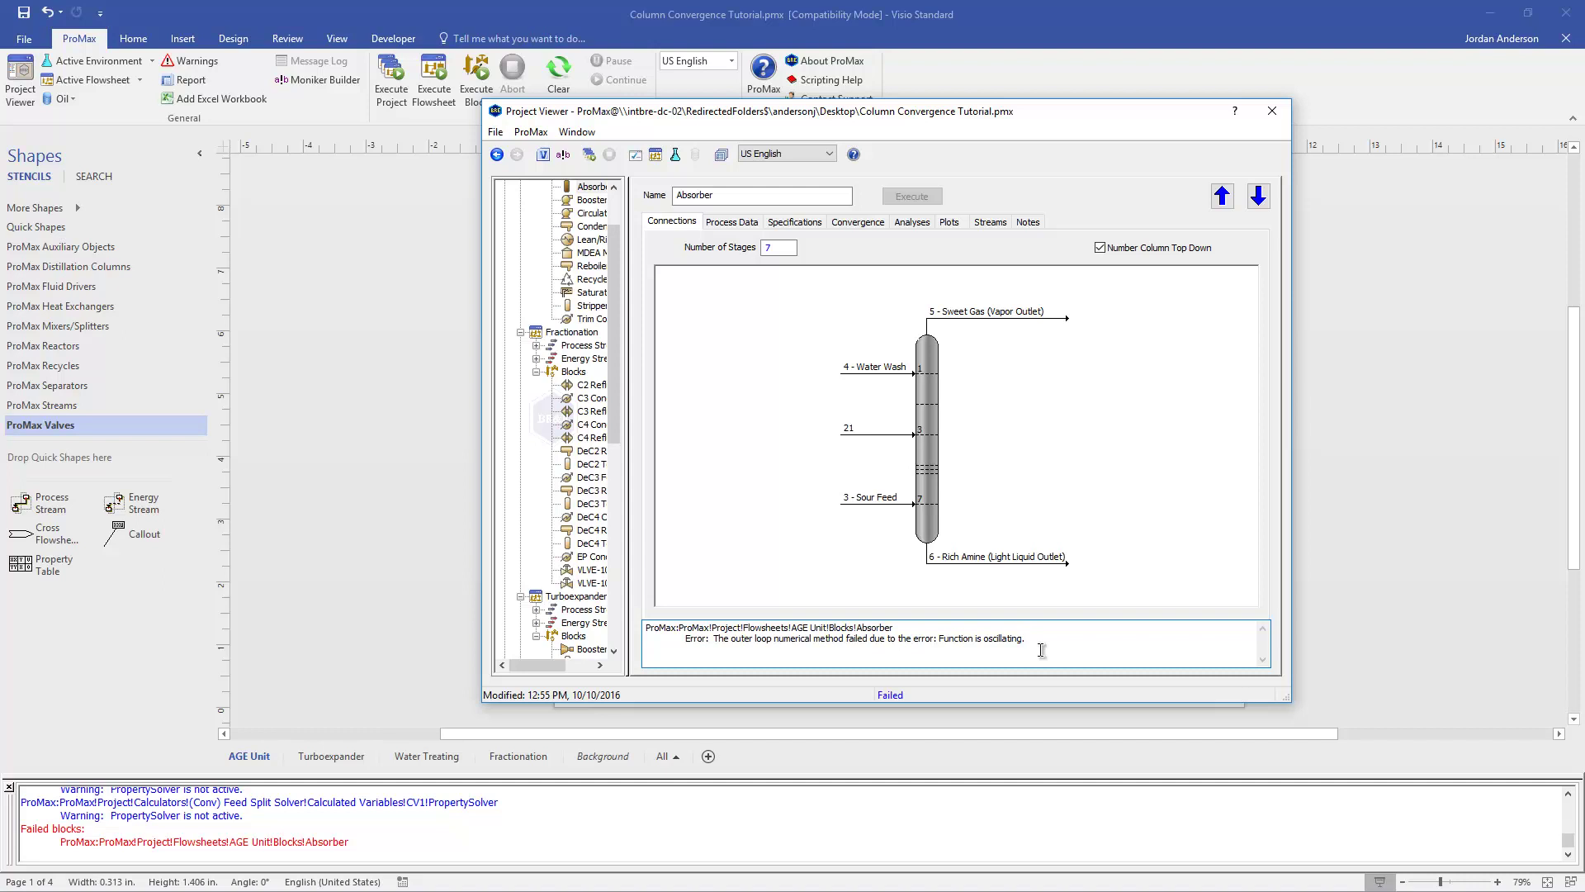
click(1041, 650)
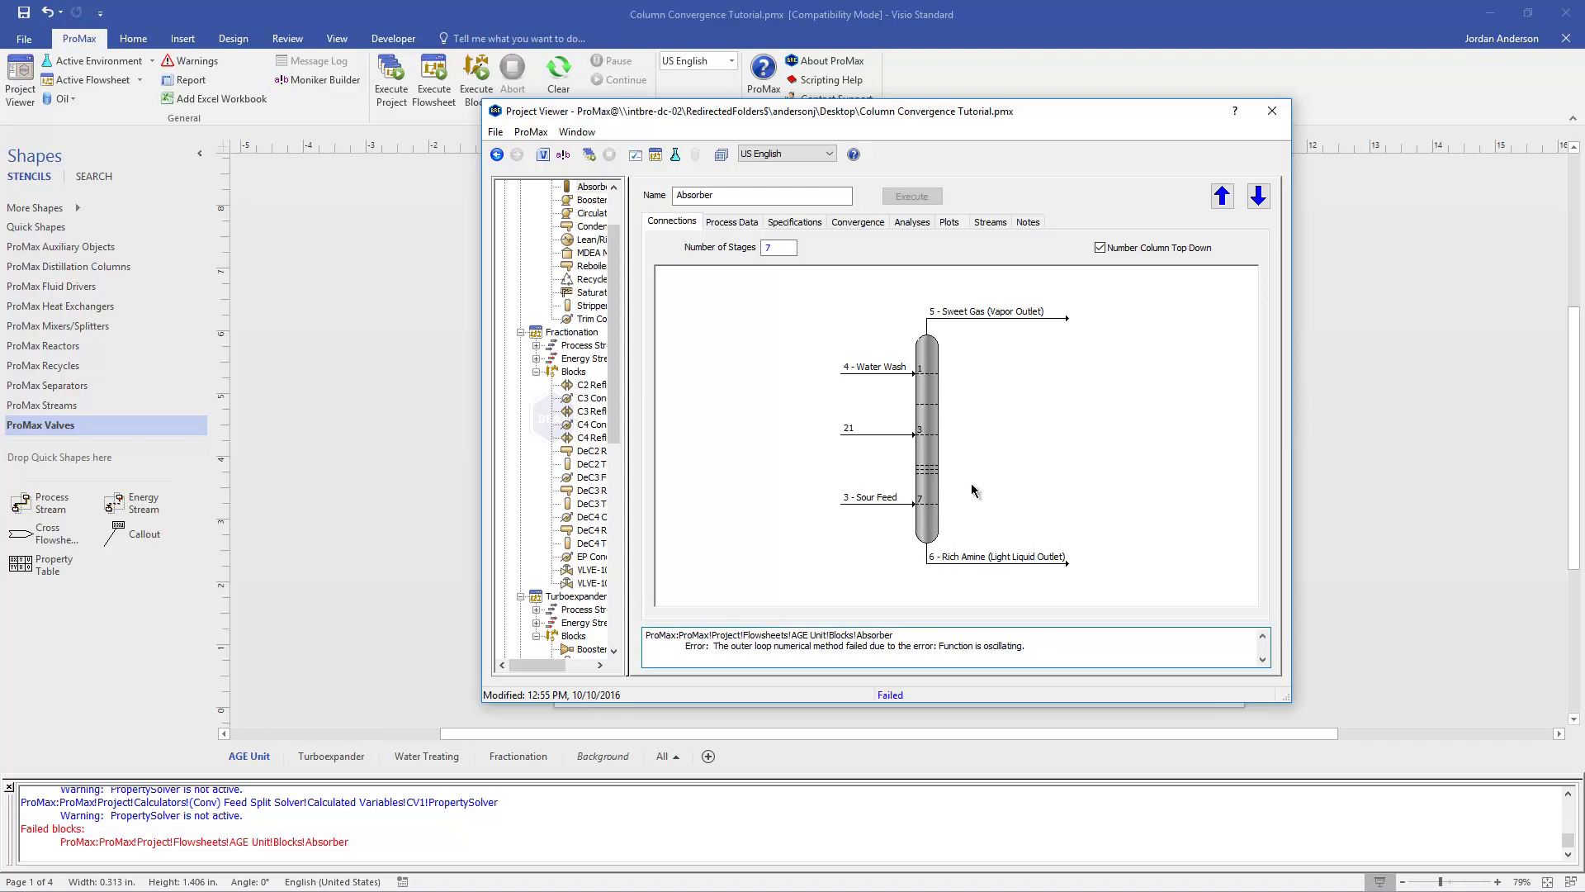
click(873, 228)
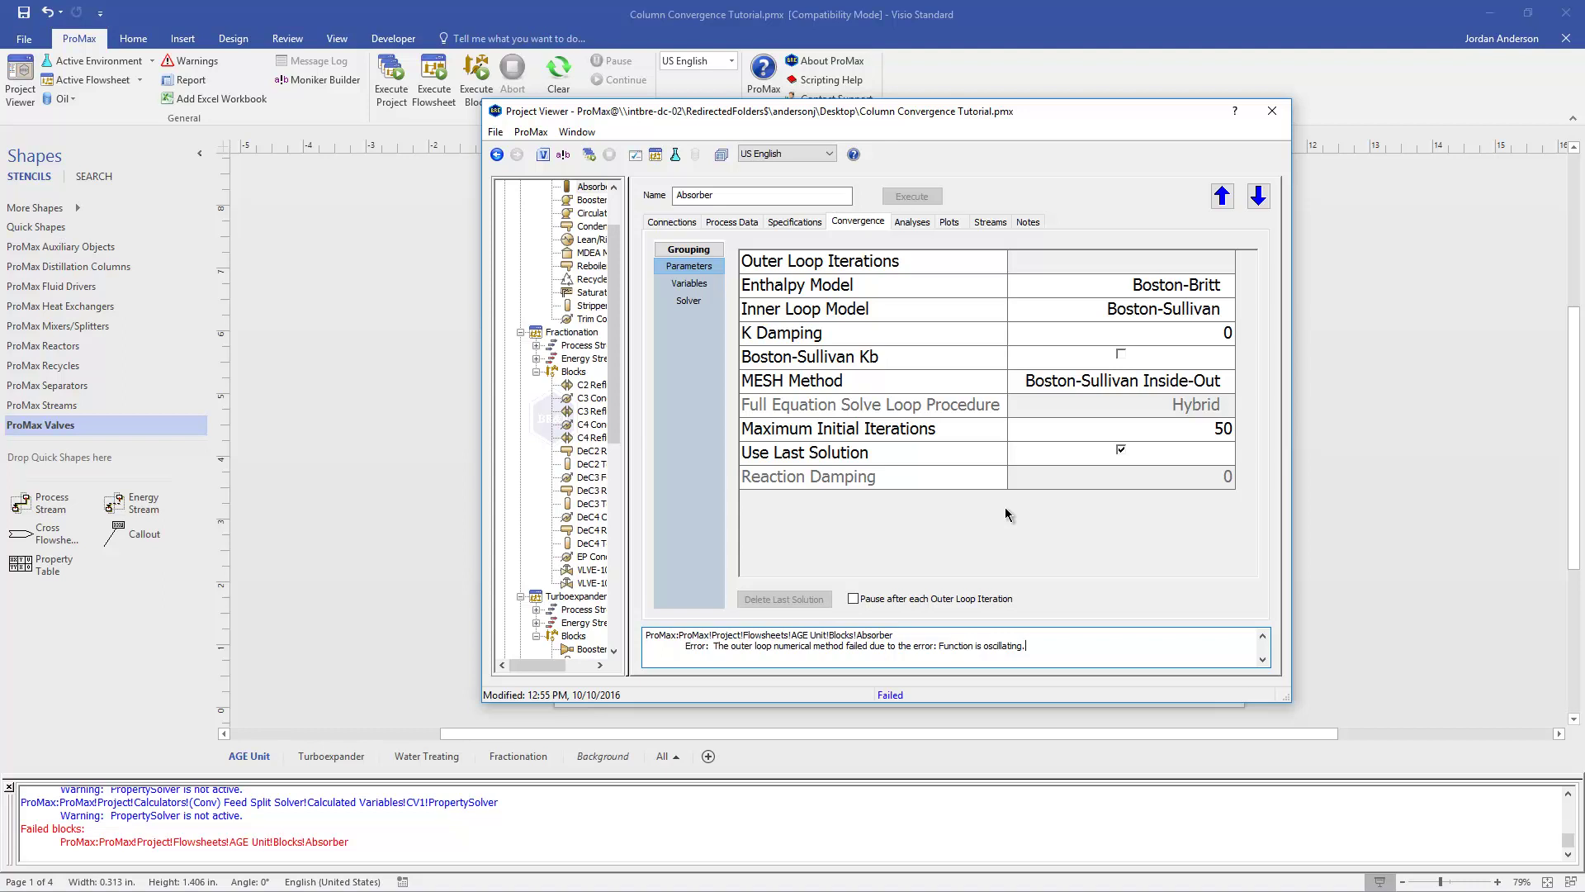
- Review the Absorber's Enthalpy Model, Inner Loop Model and MESH Method settings
click(1092, 286)
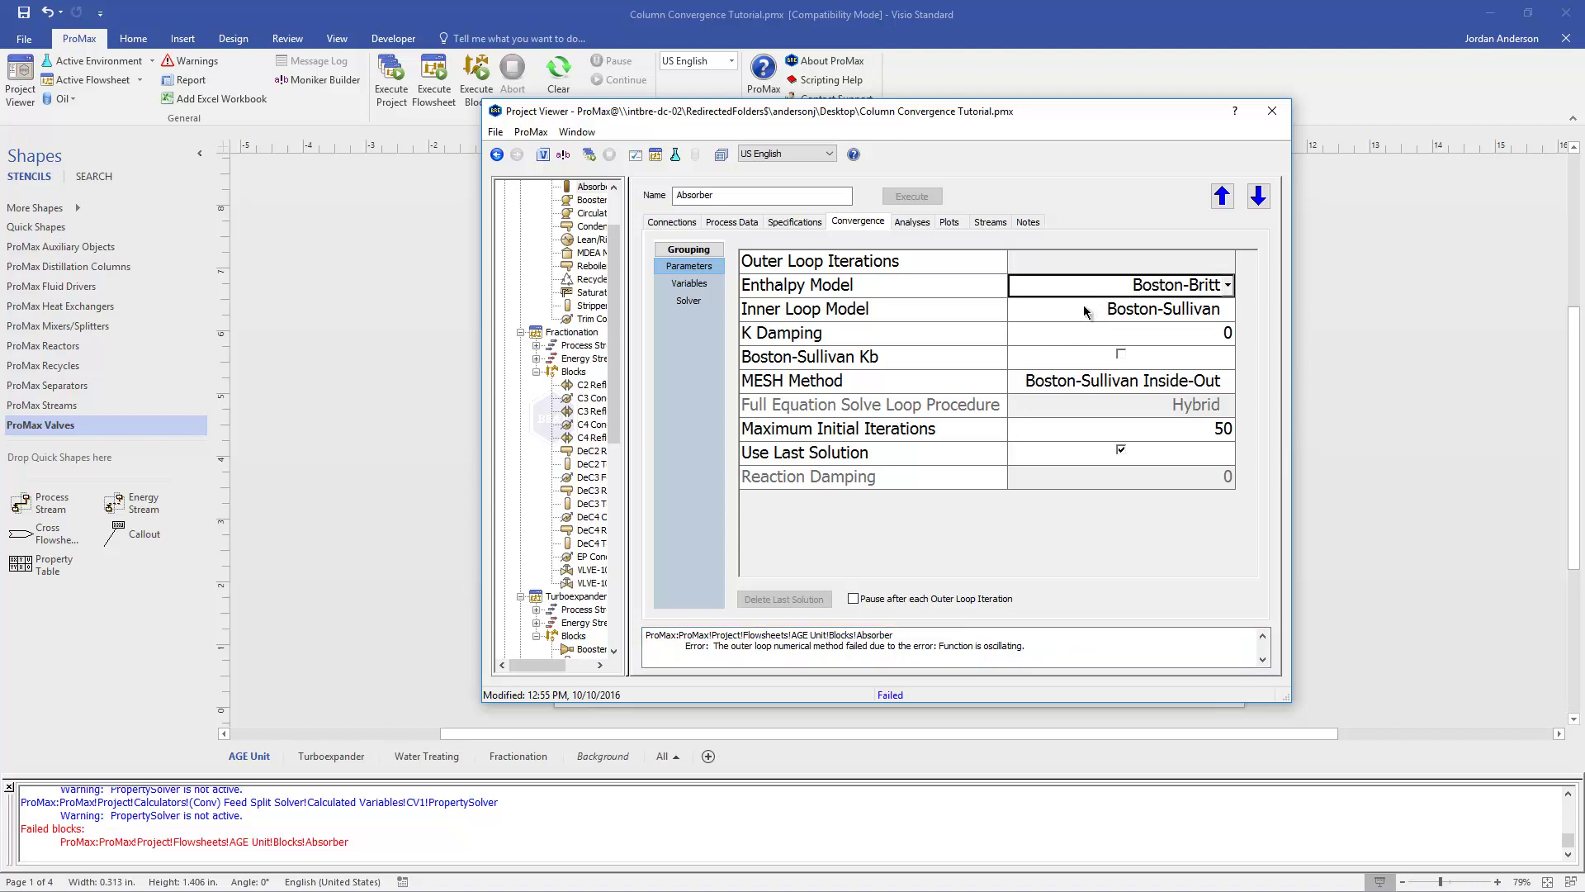
click(1085, 310)
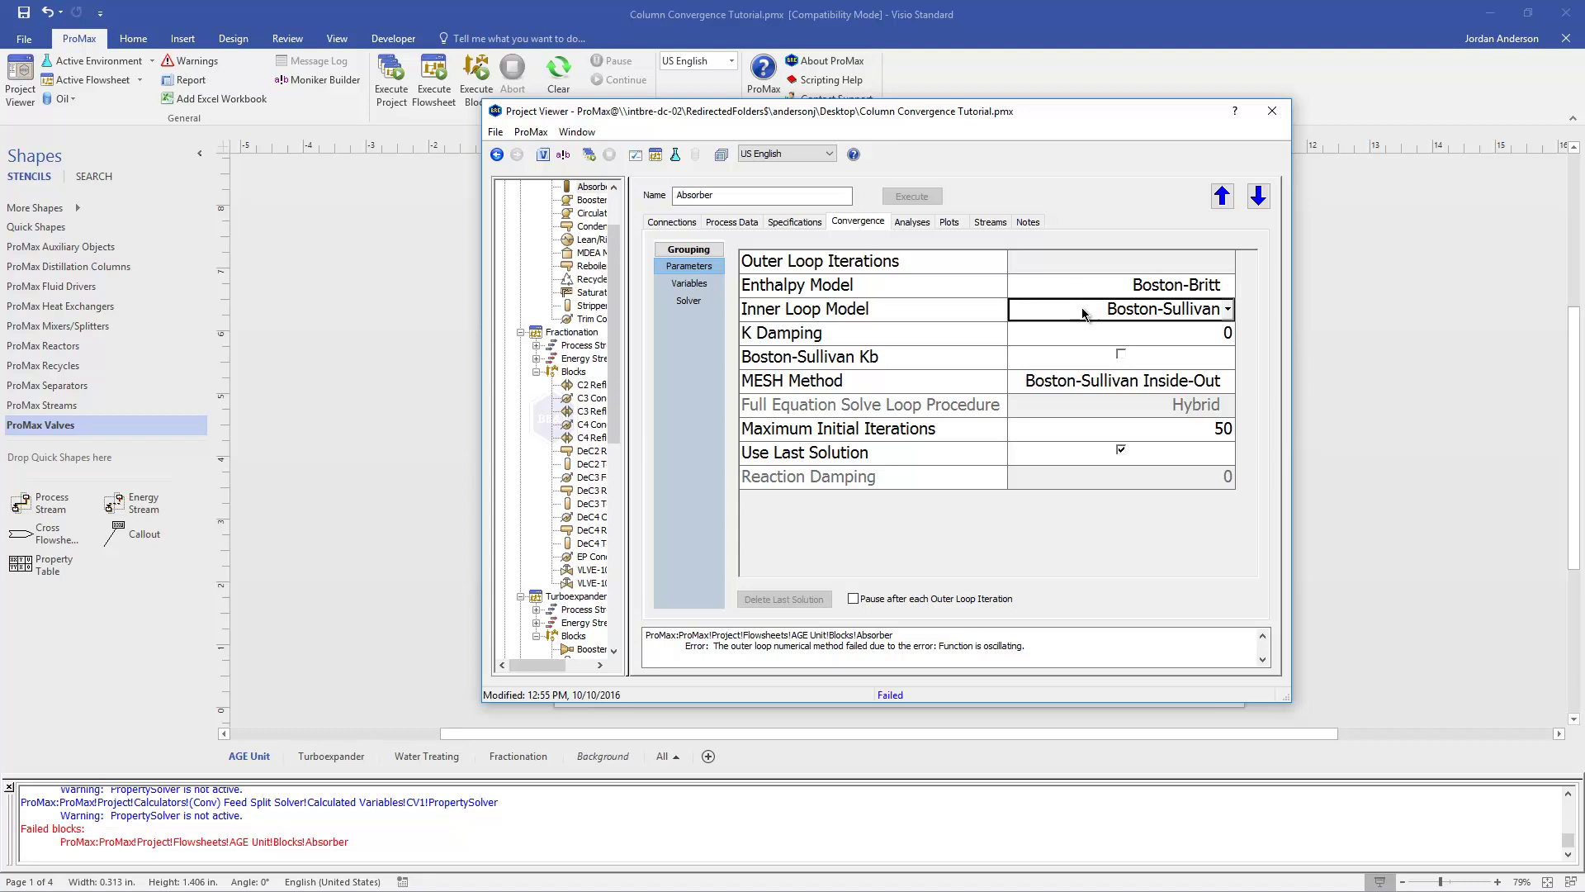
click(1061, 384)
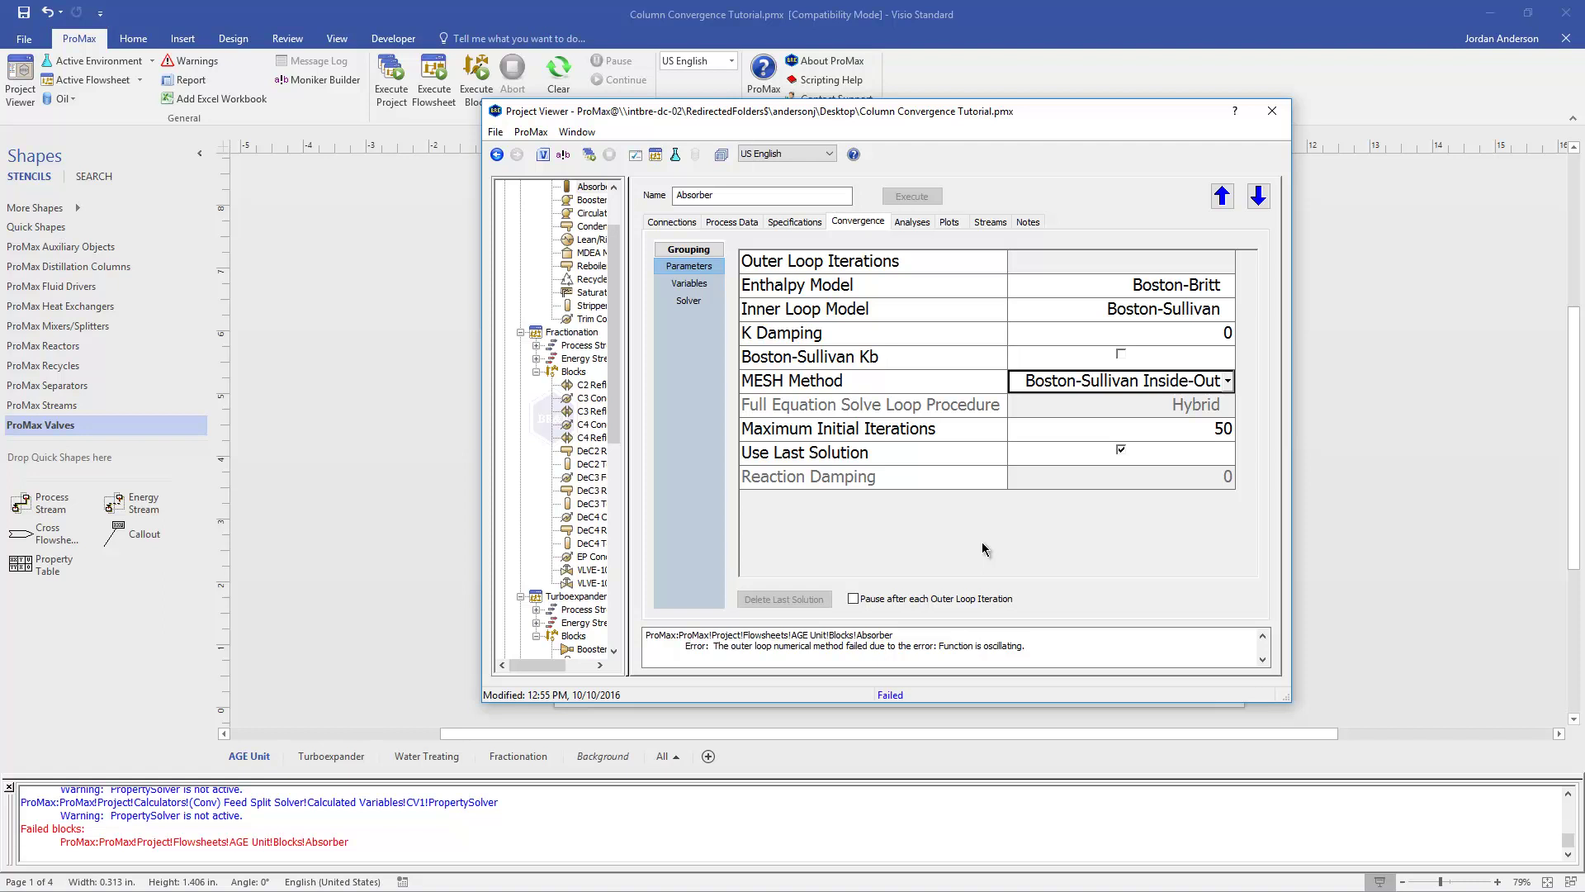
- Set the Enthalpy Model to Composition-Dependent and re-solve the Absorber, converging in 73 outer iterations
click(1110, 293)
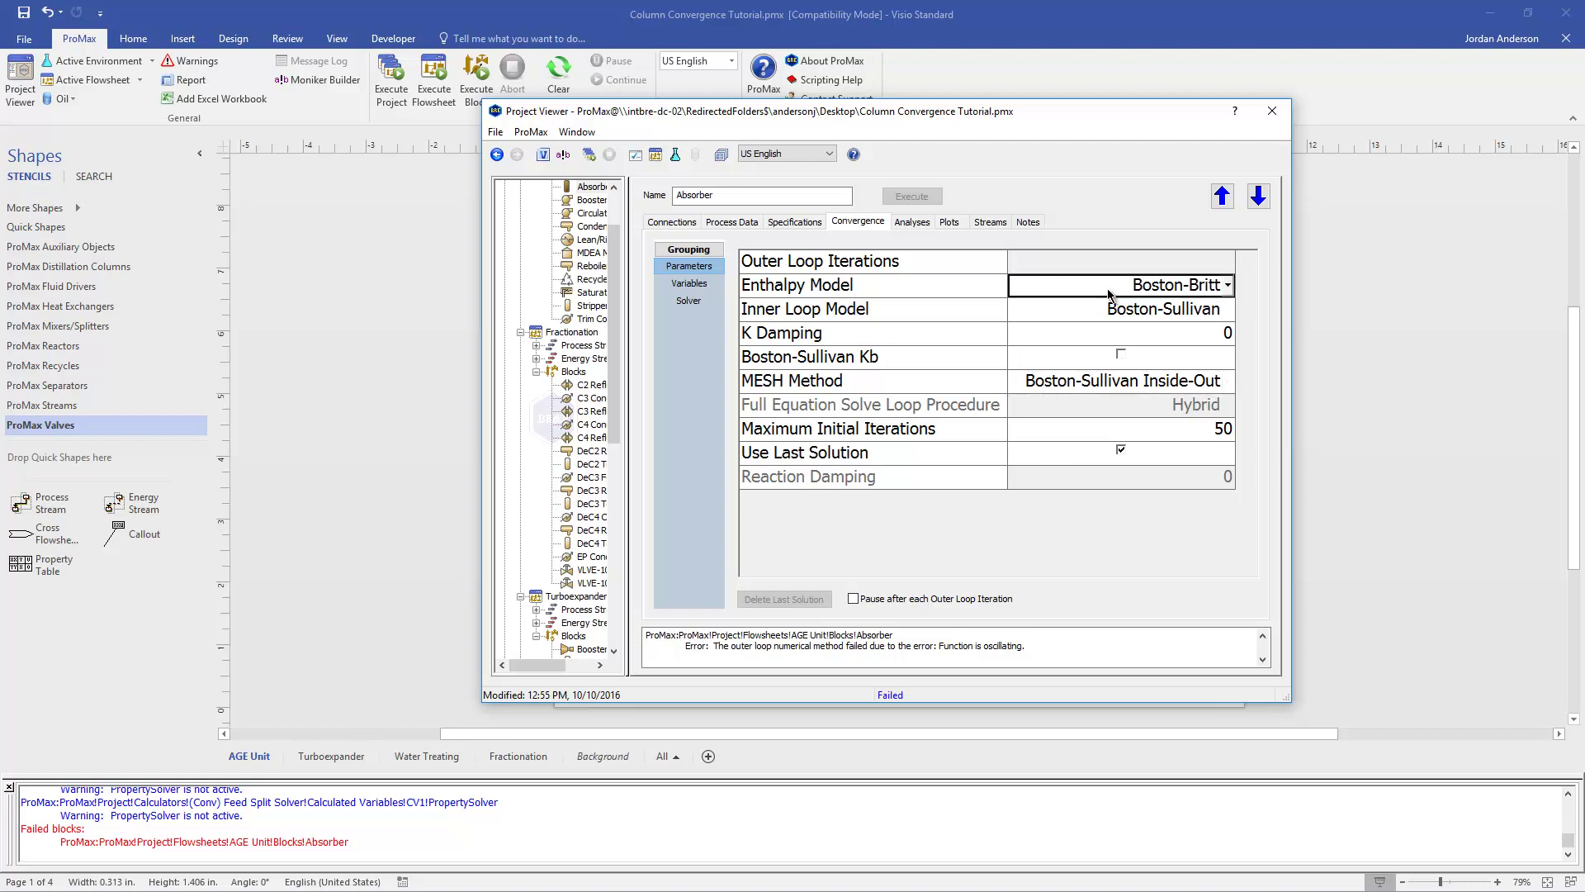
click(1228, 286)
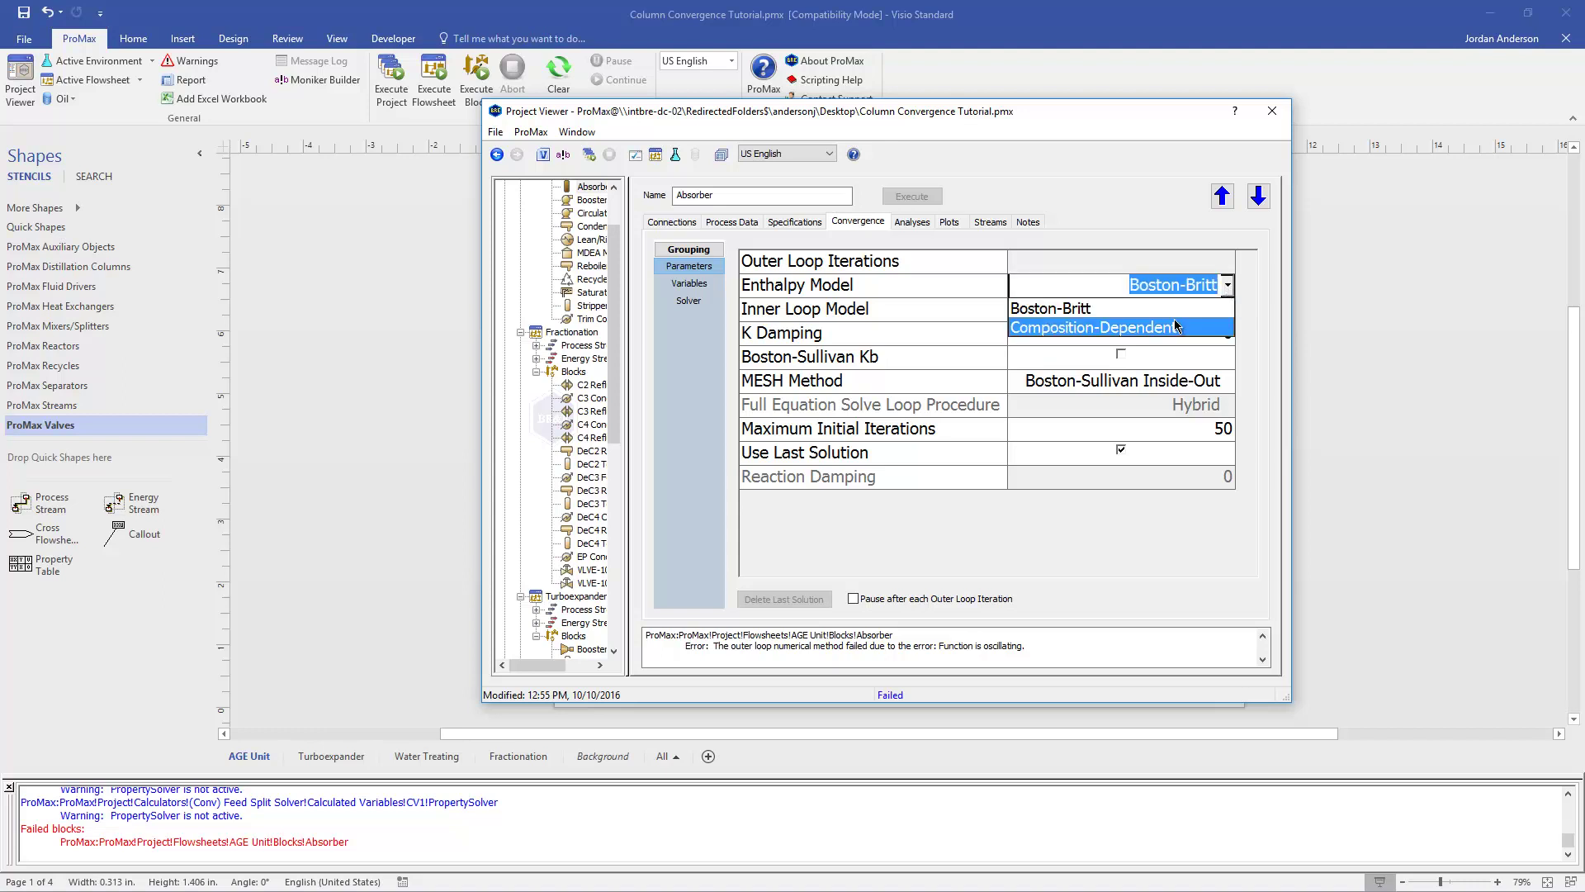
click(1093, 328)
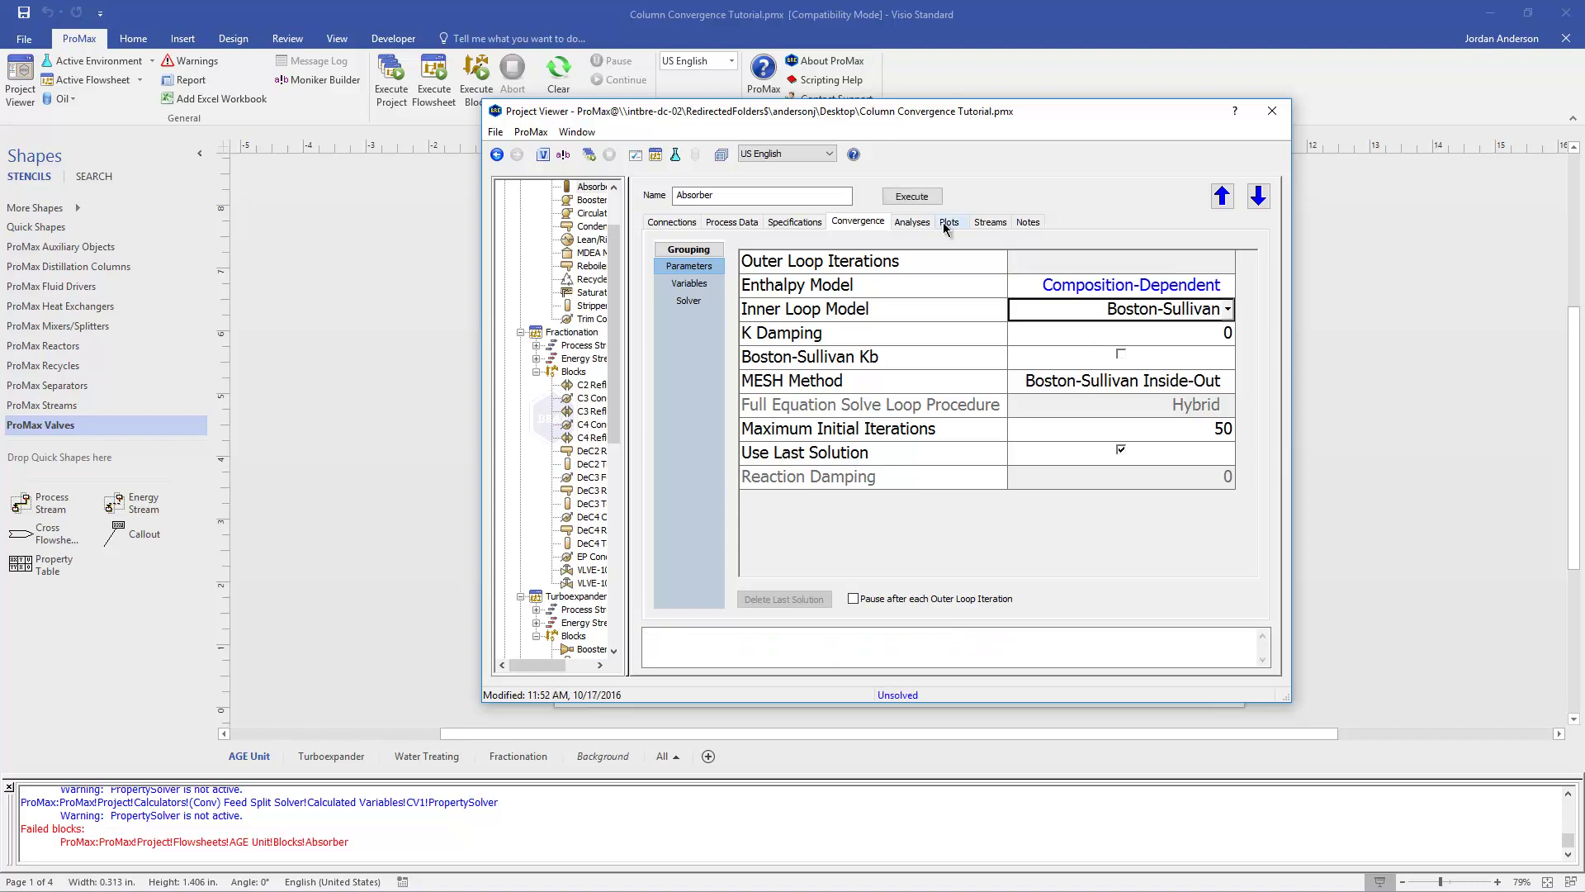
click(932, 198)
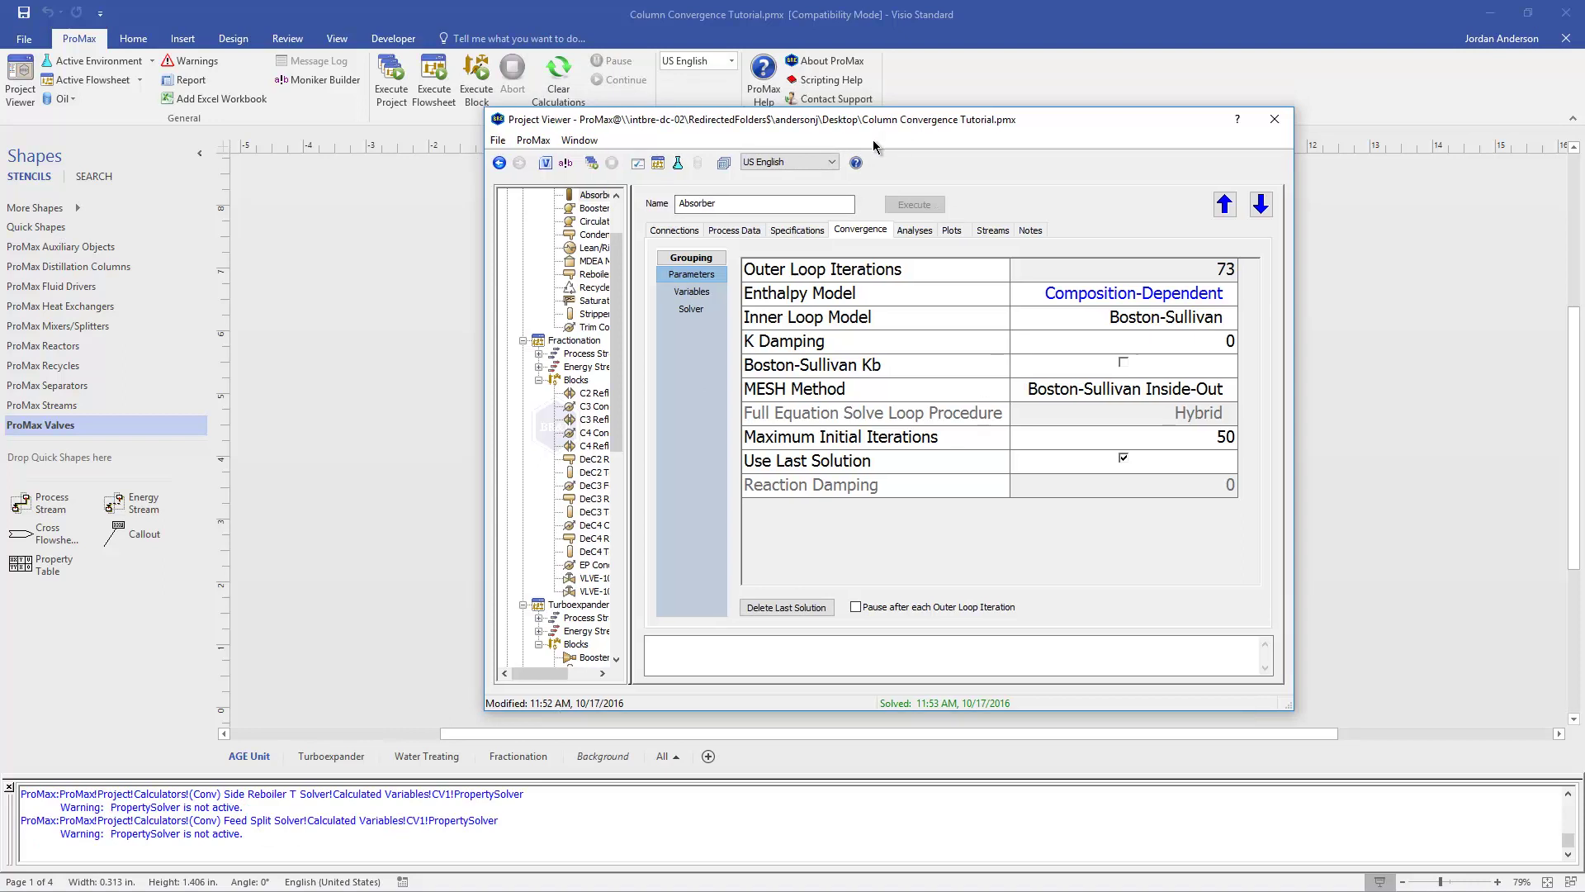
drag(873, 112, 972, 492)
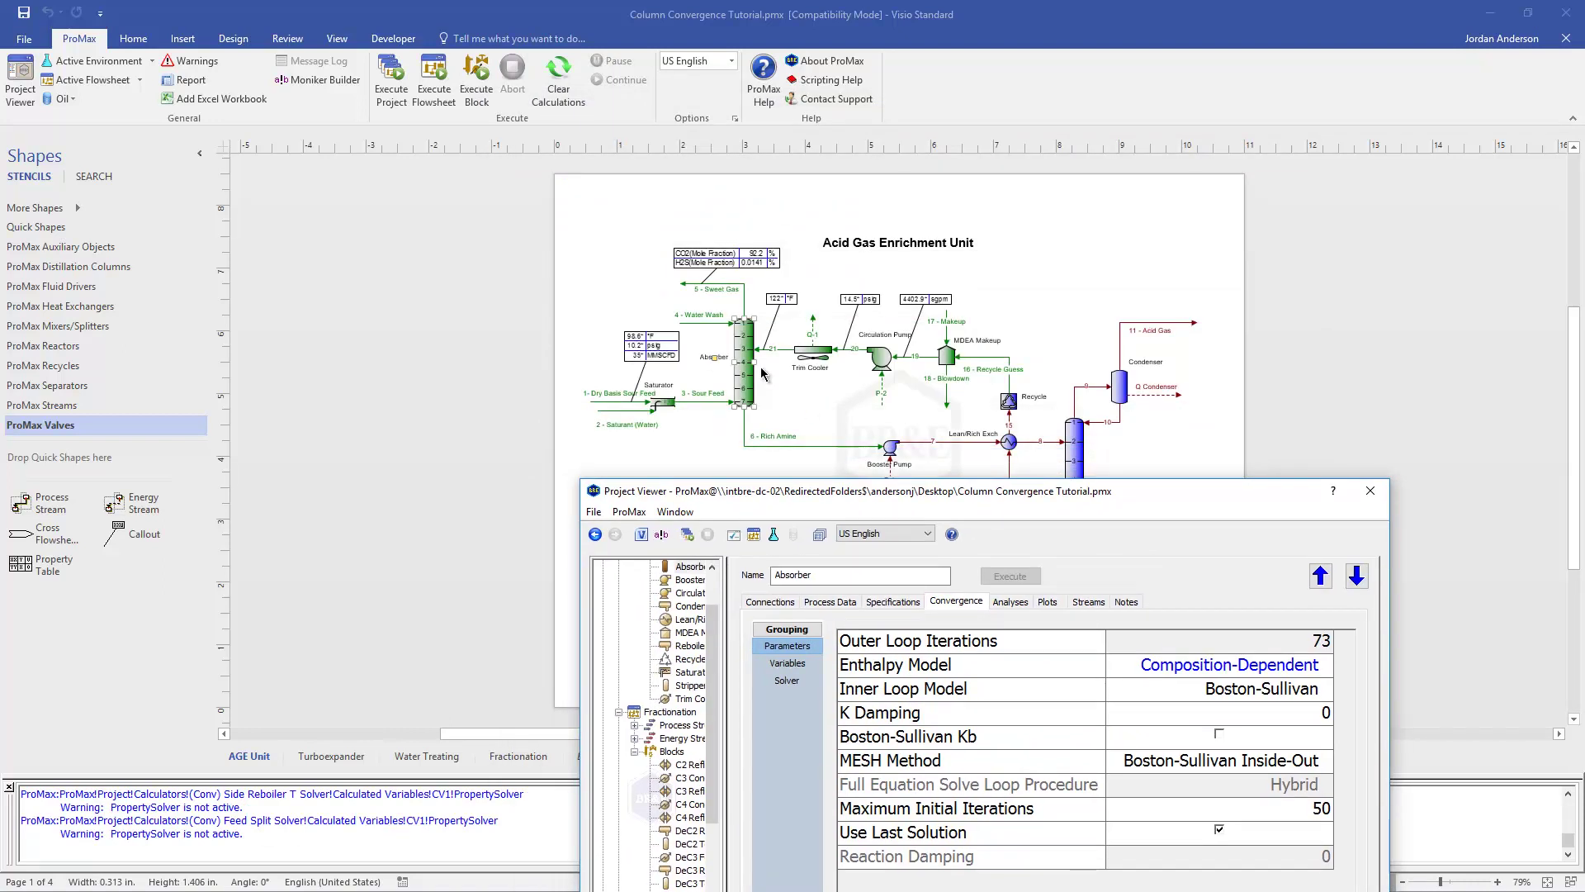
drag(914, 495, 860, 126)
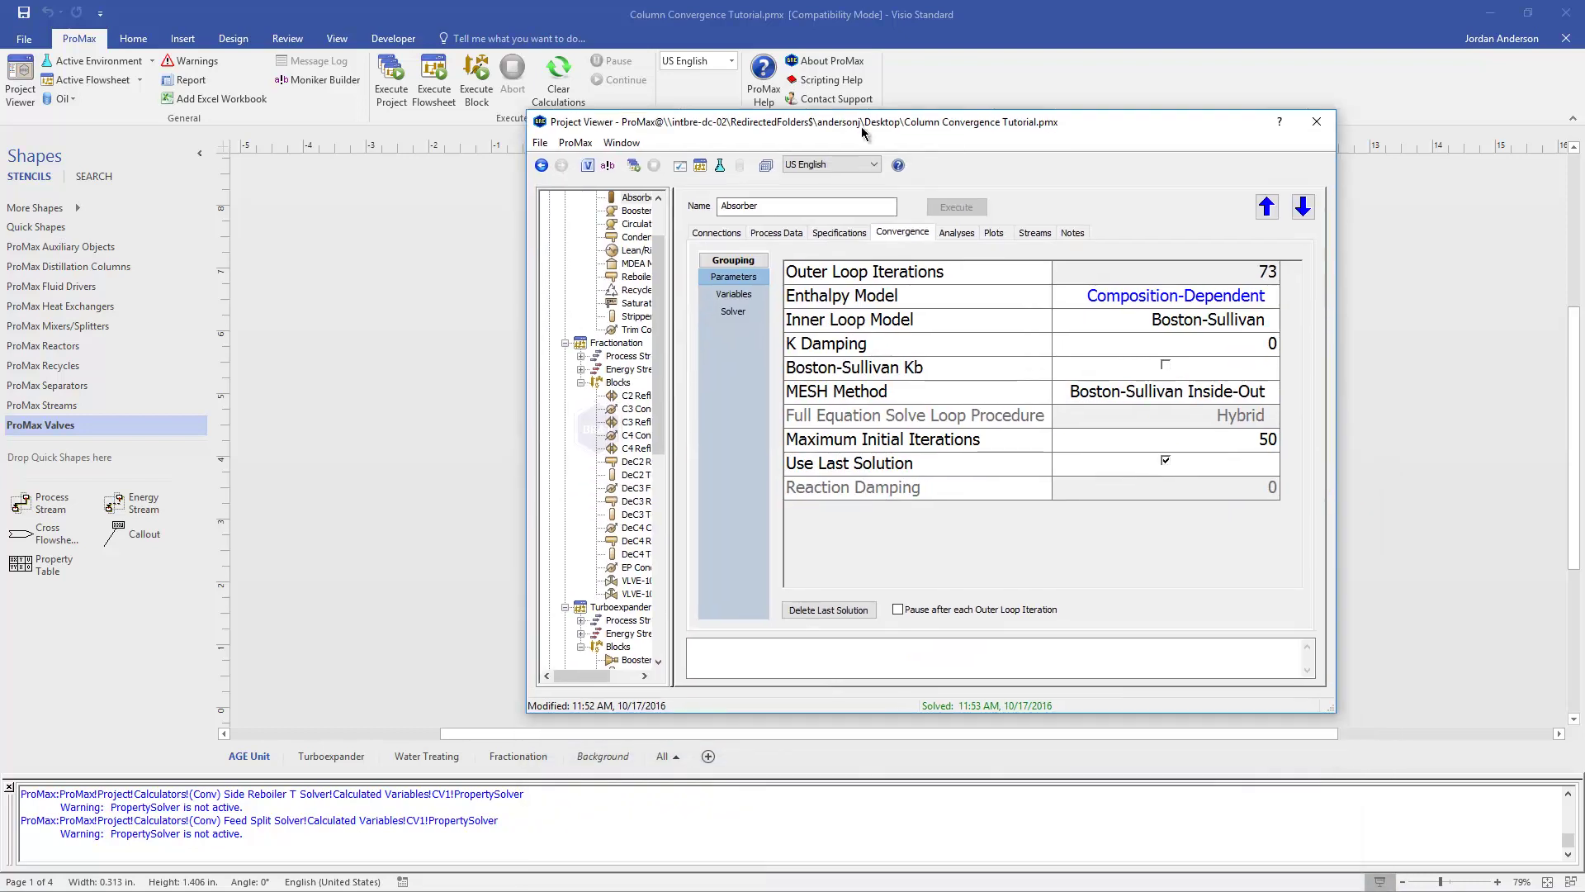
click(1143, 296)
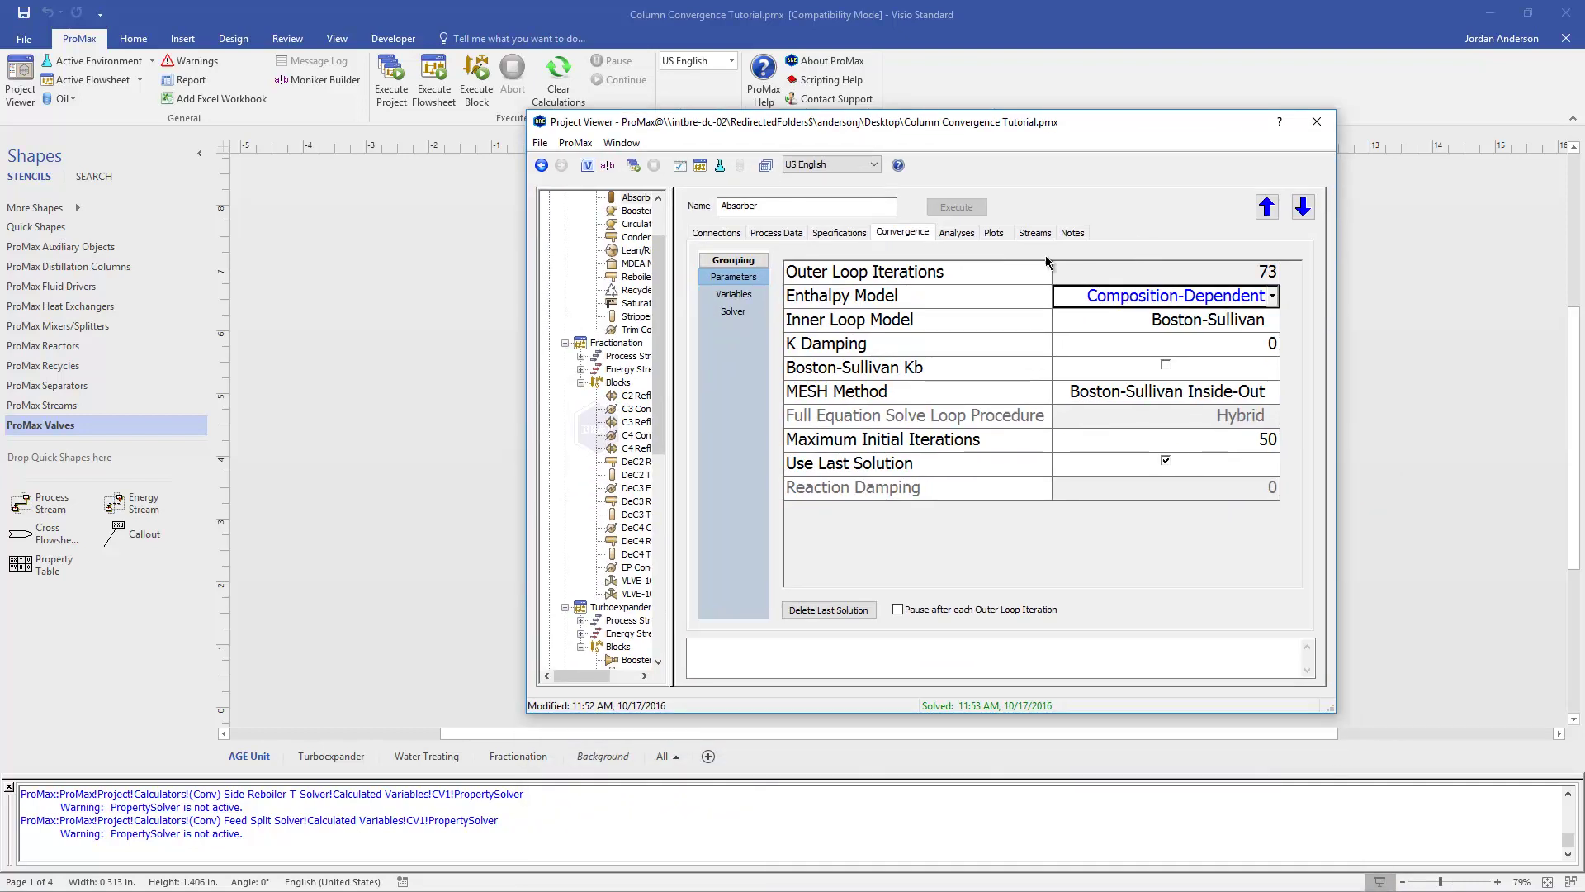
click(1161, 322)
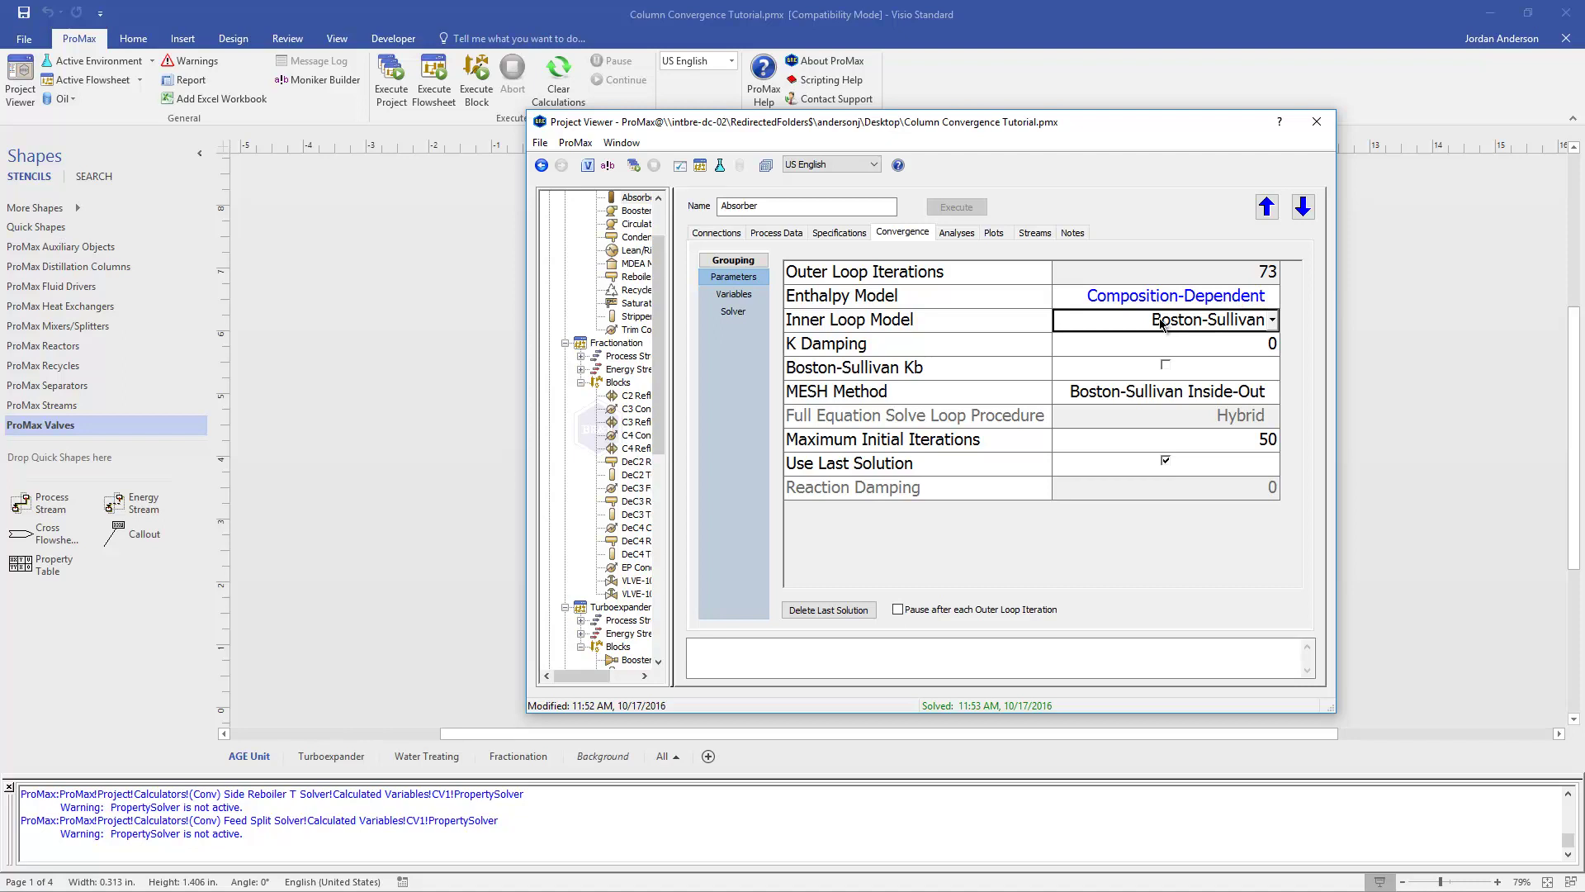
click(1141, 394)
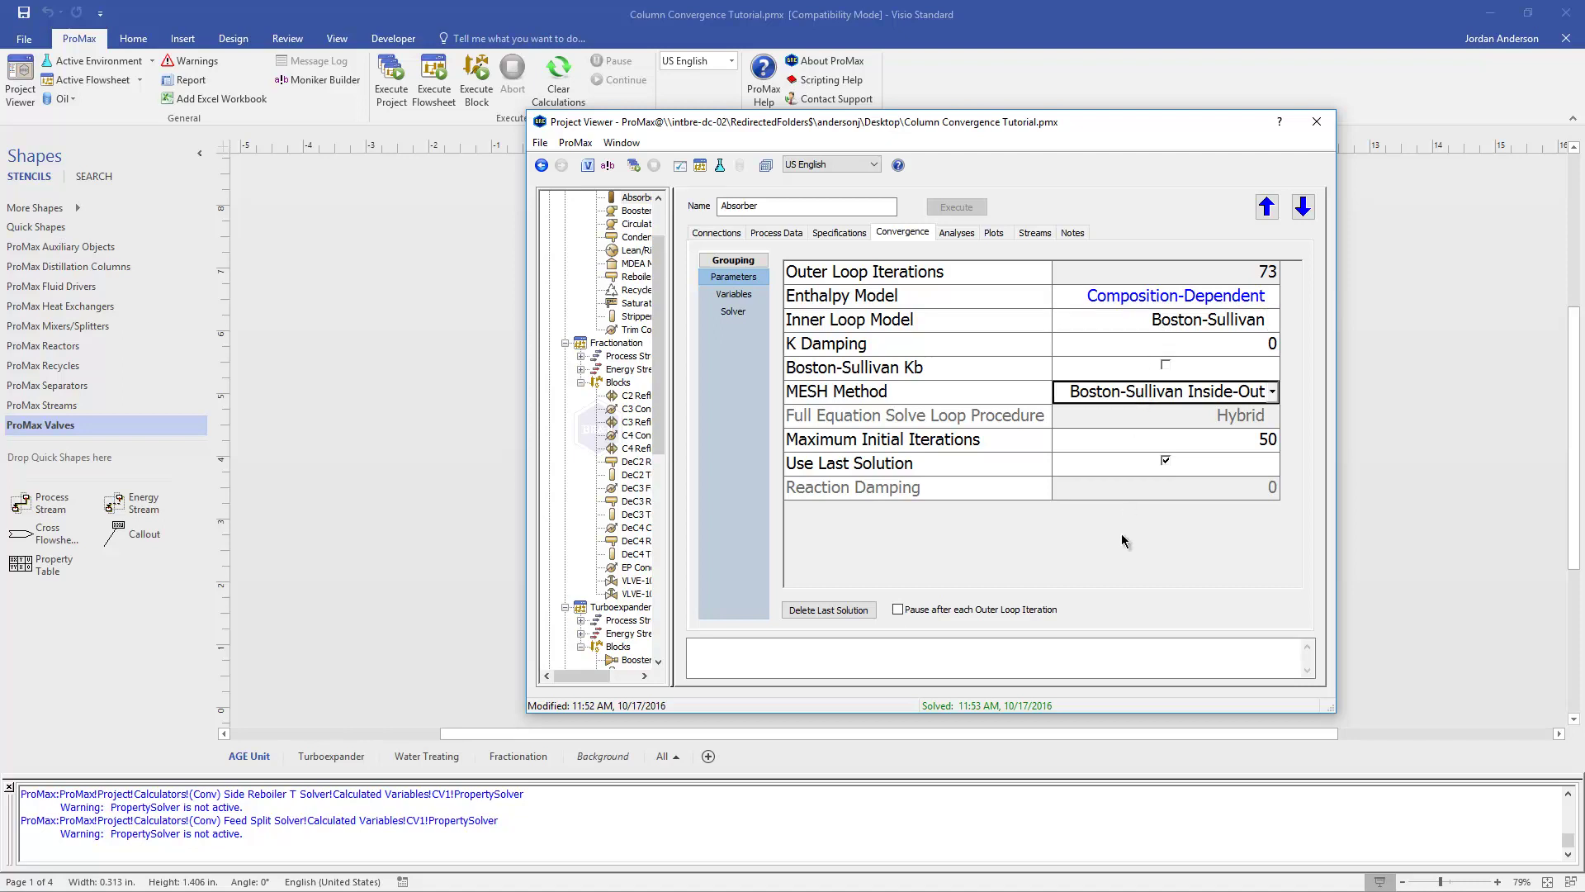
click(1110, 348)
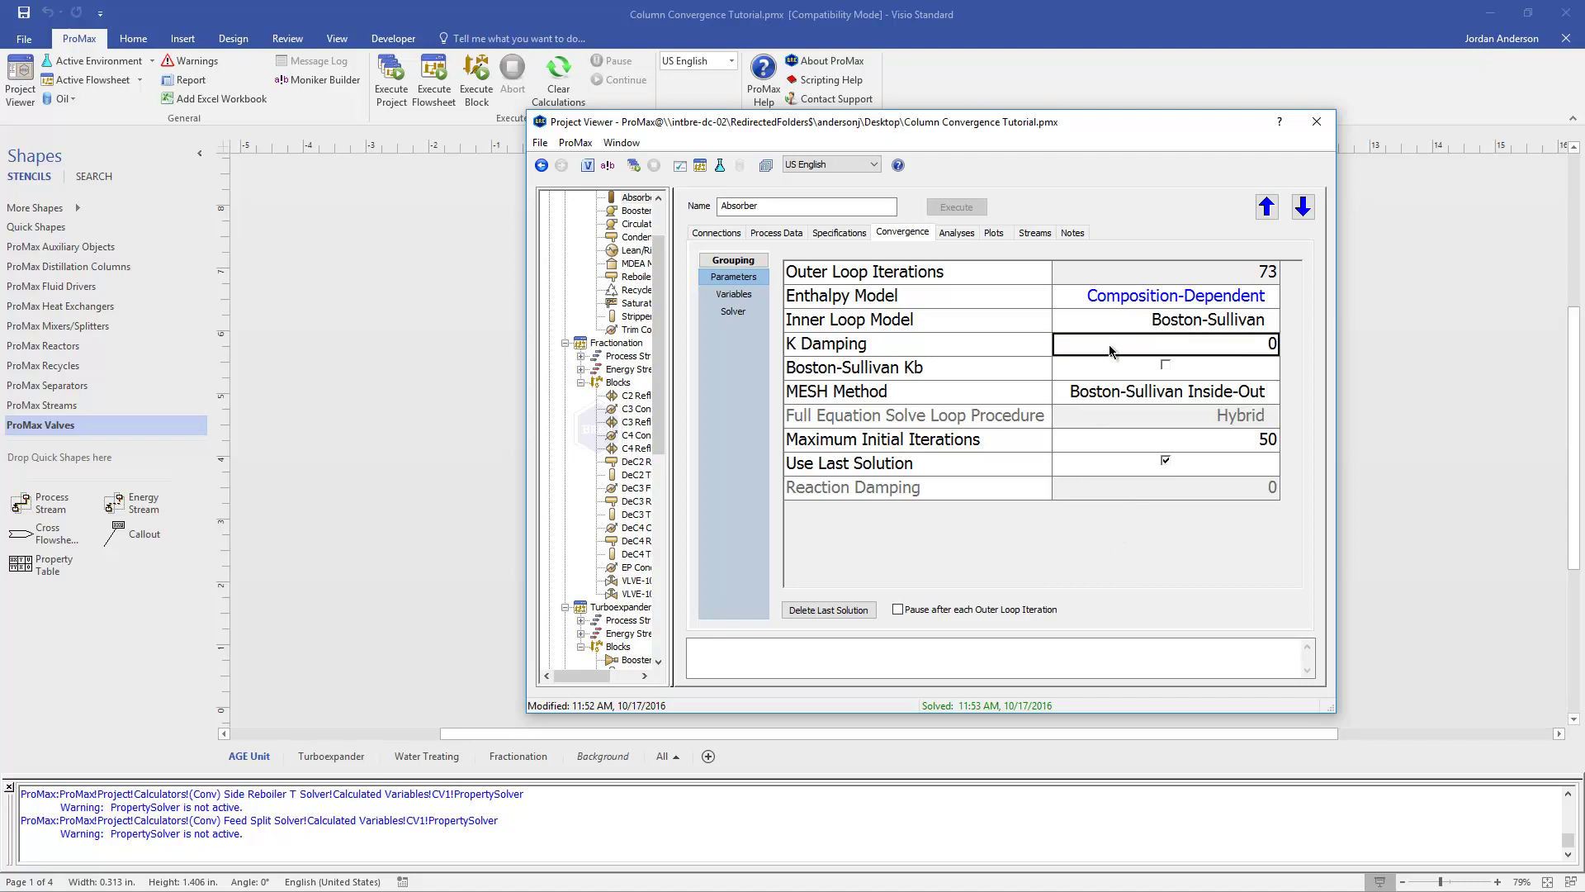
click(1111, 378)
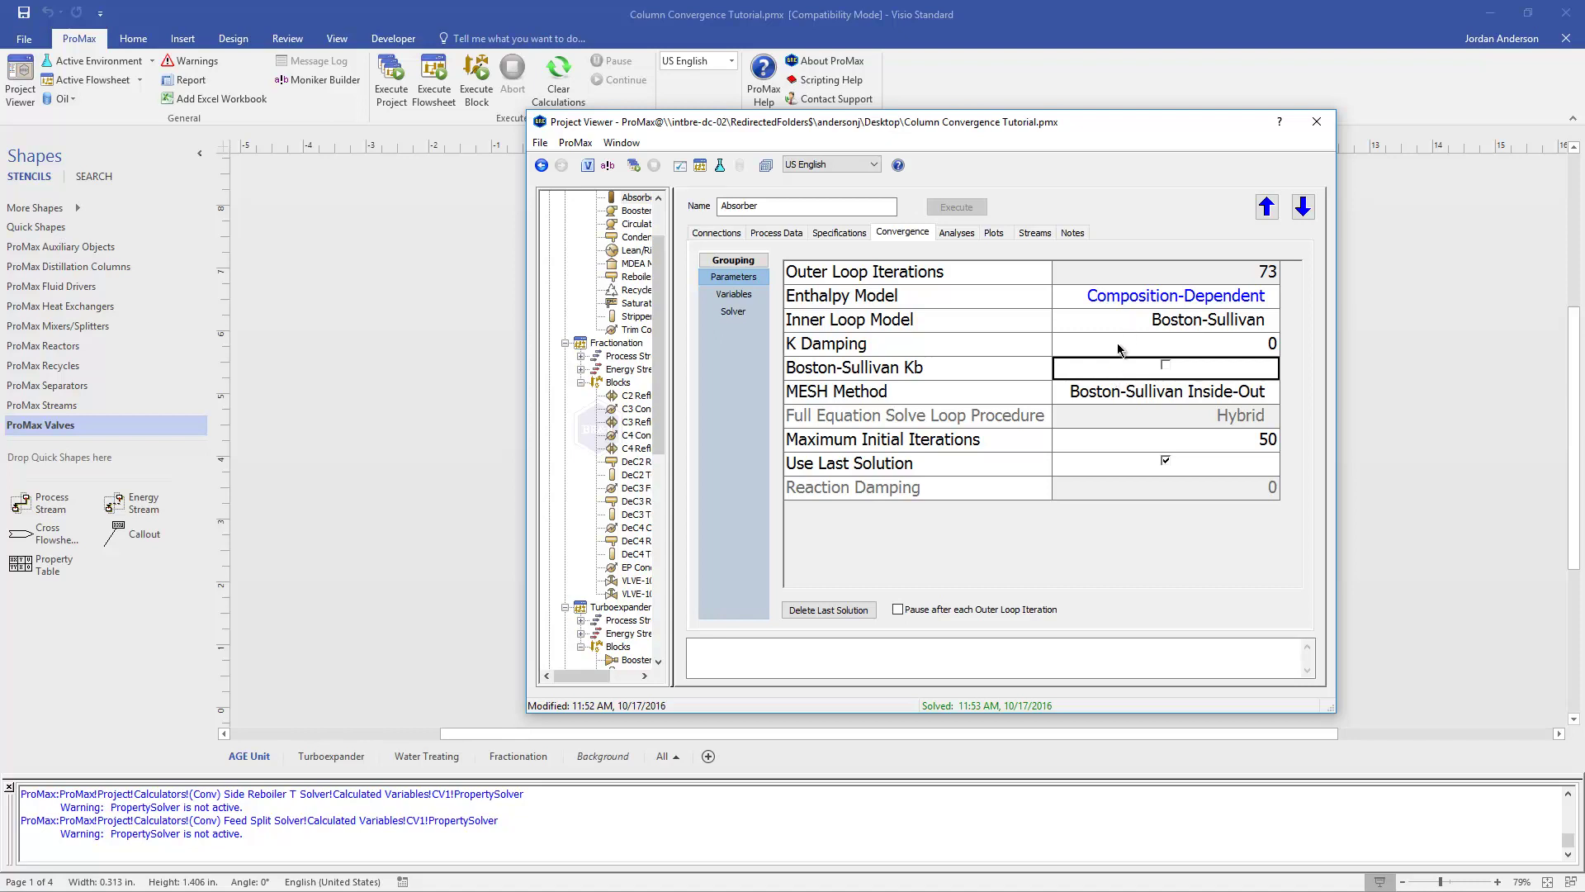
click(1118, 346)
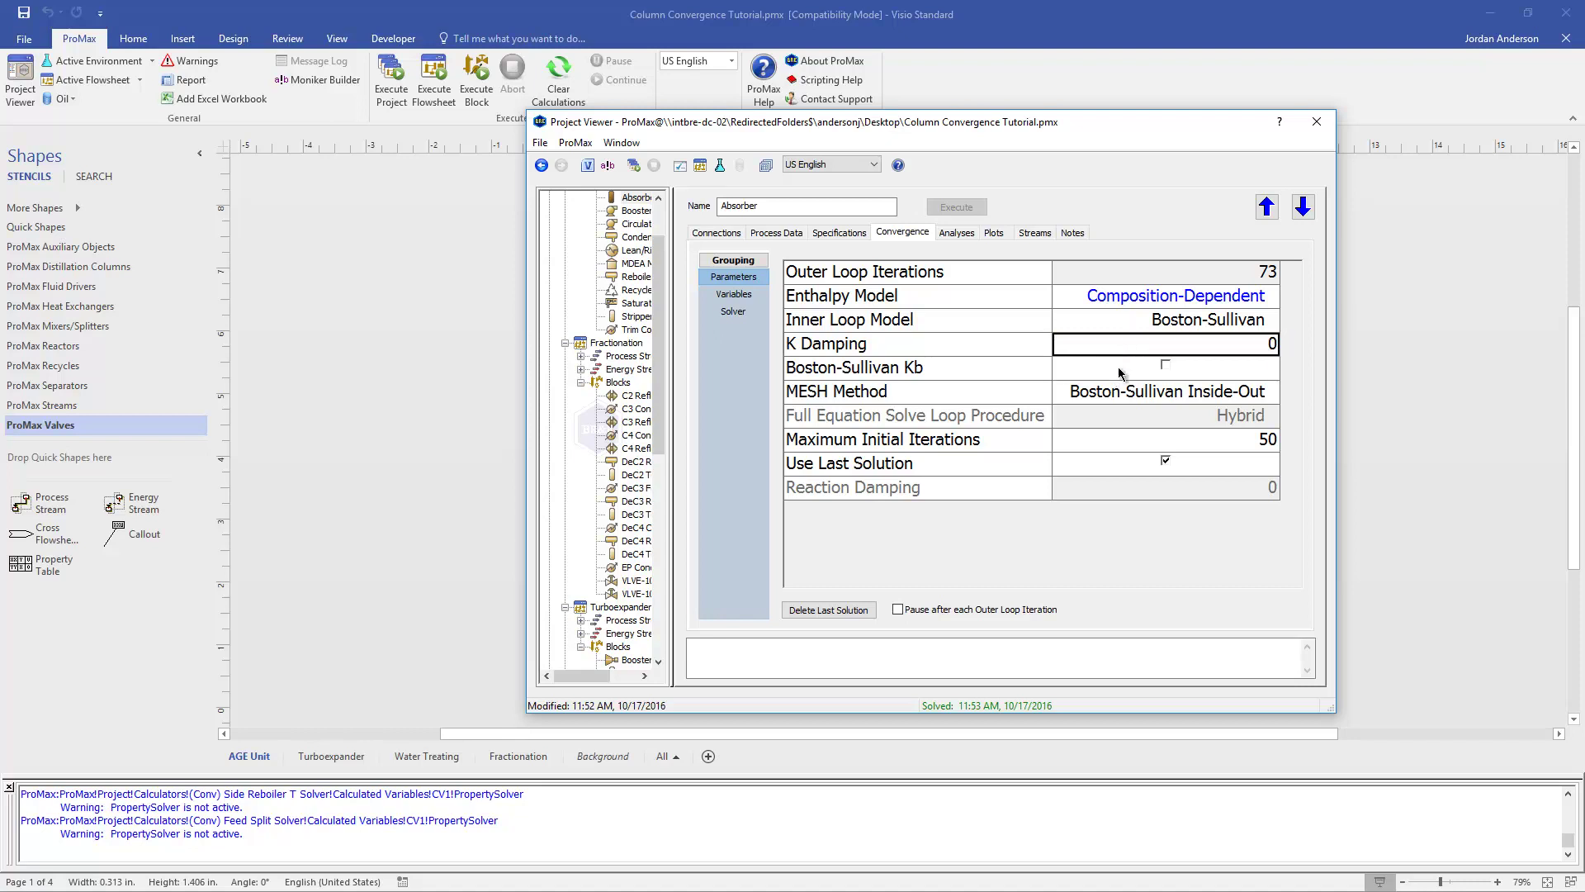
click(1119, 373)
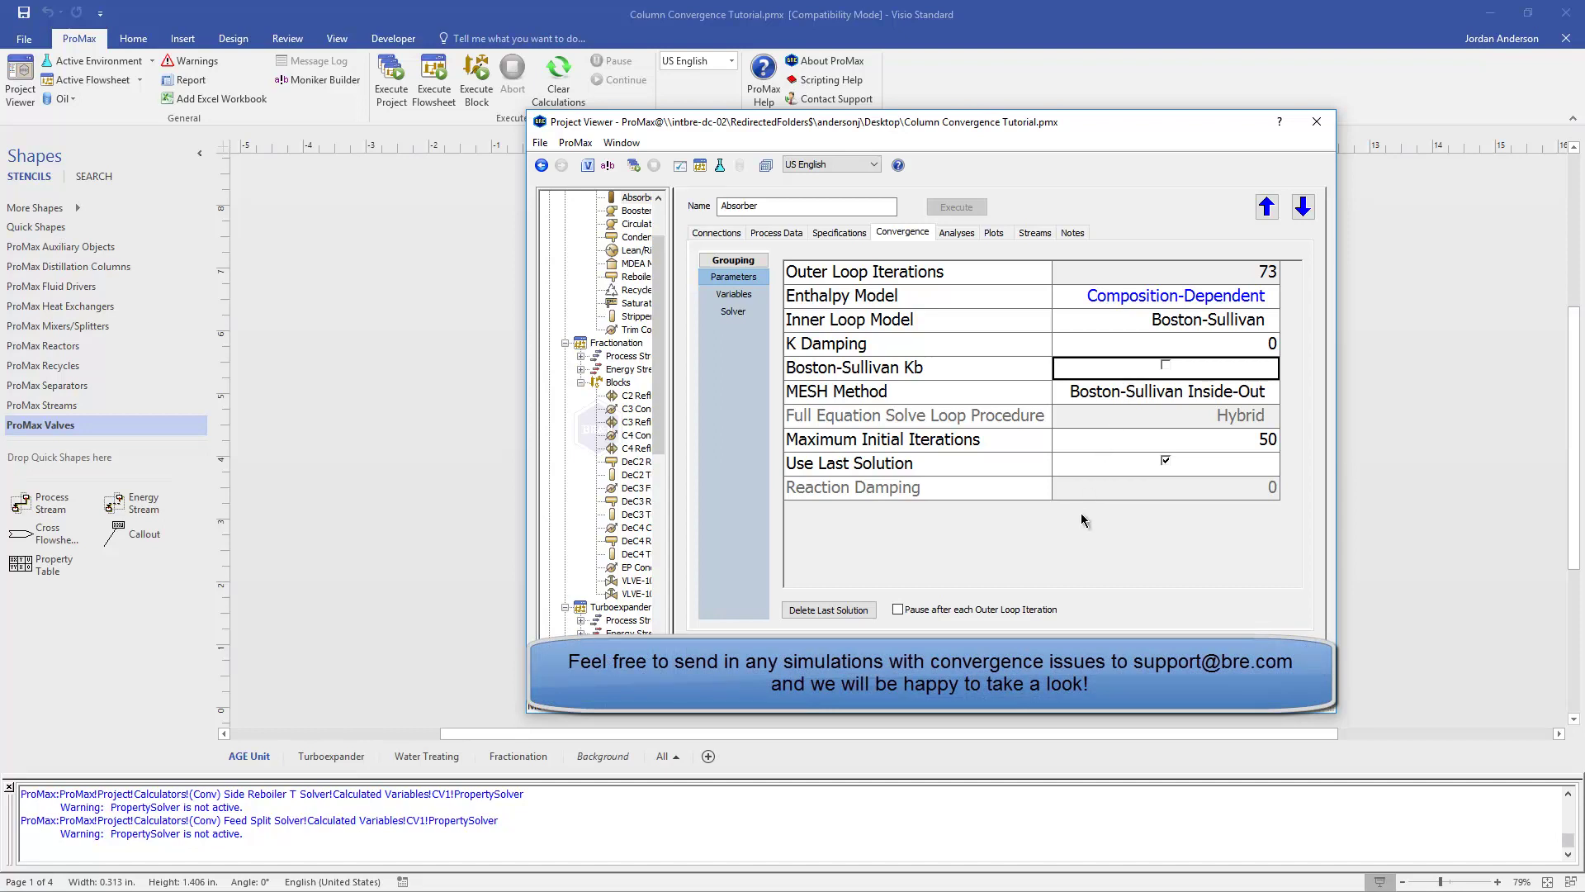
click(956, 447)
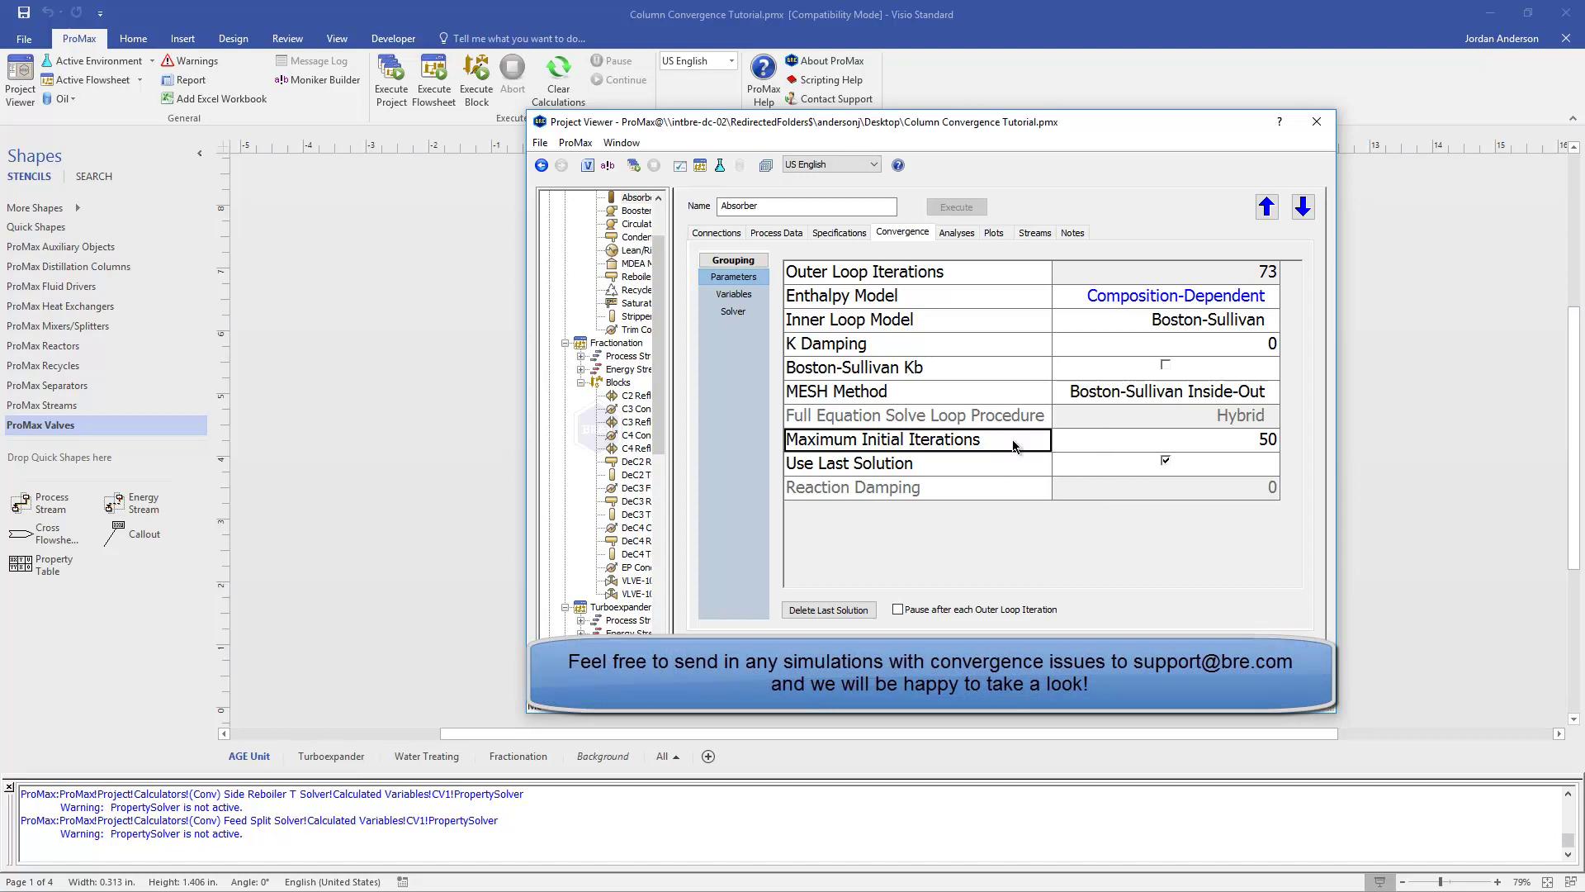
click(1087, 444)
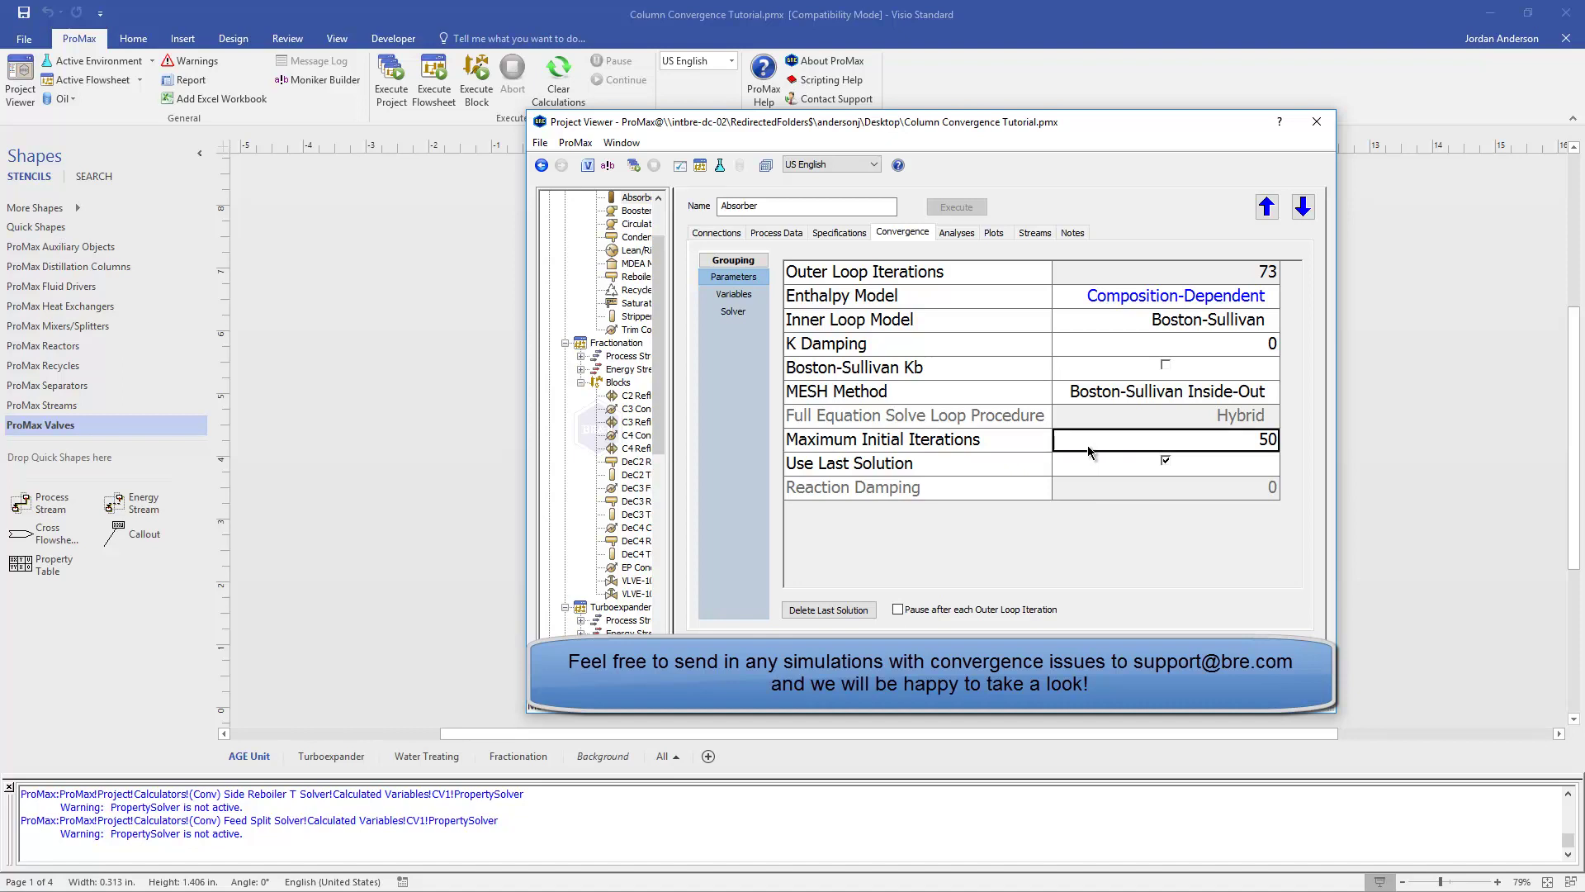
click(742, 312)
click(929, 335)
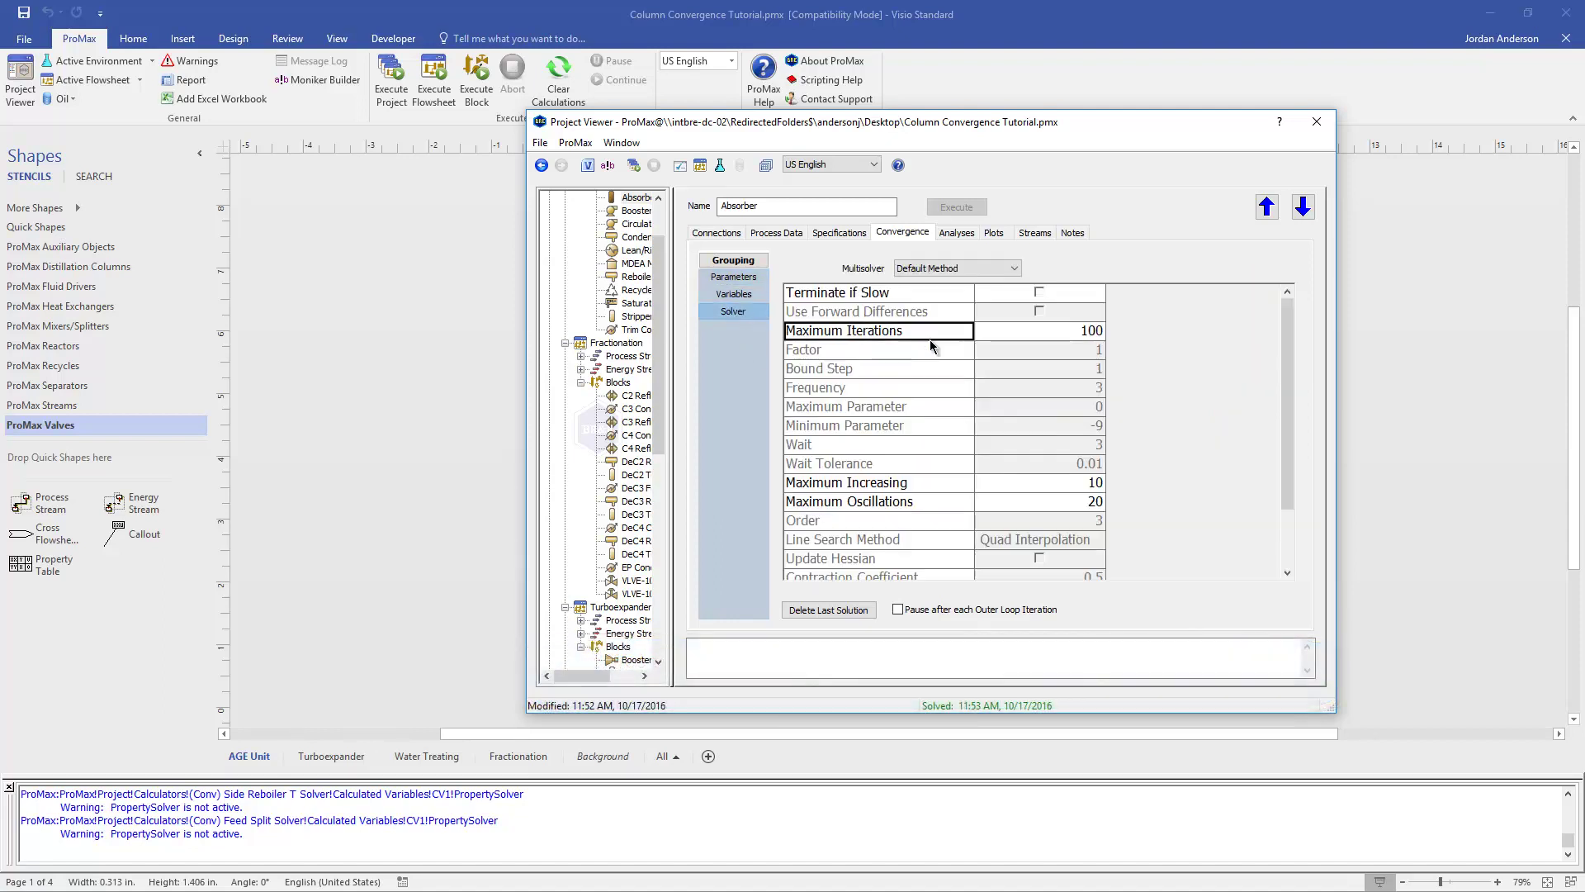
click(1021, 333)
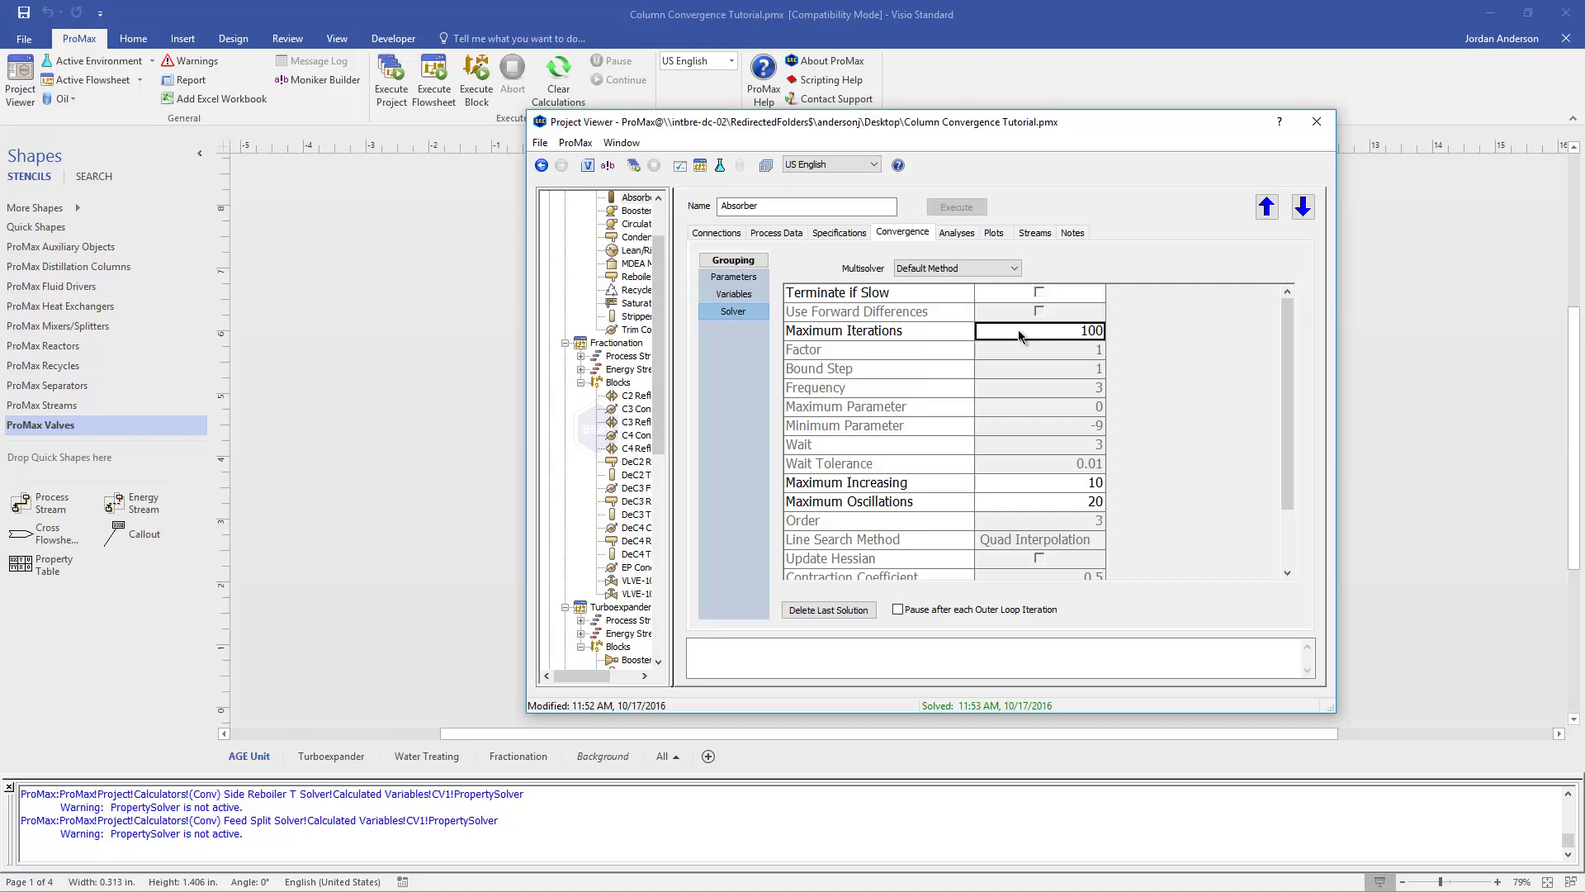
click(755, 278)
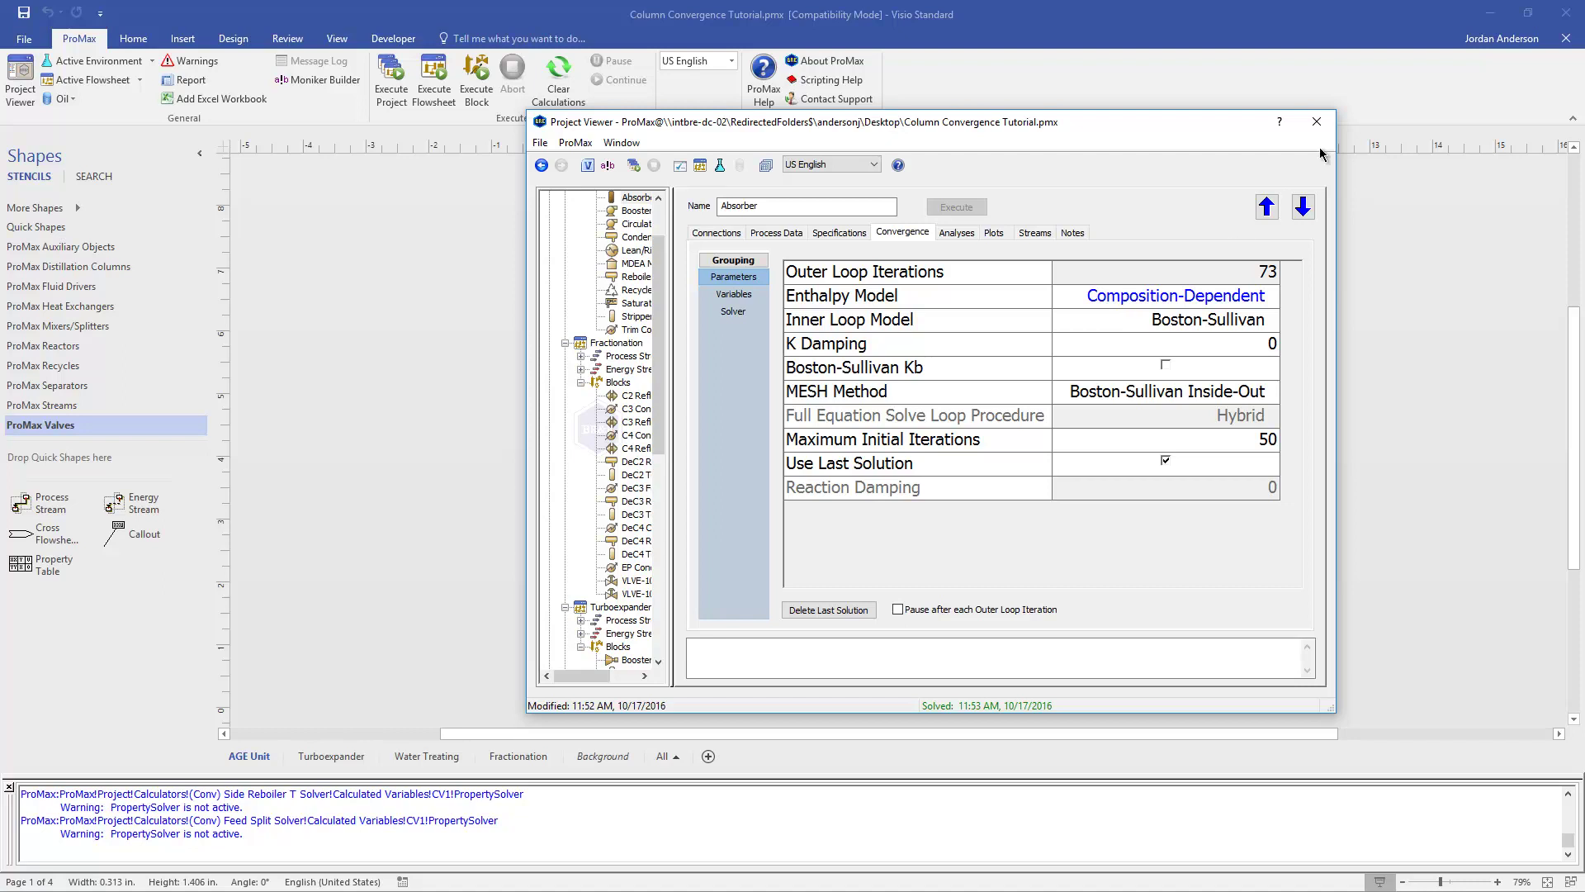
click(1317, 122)
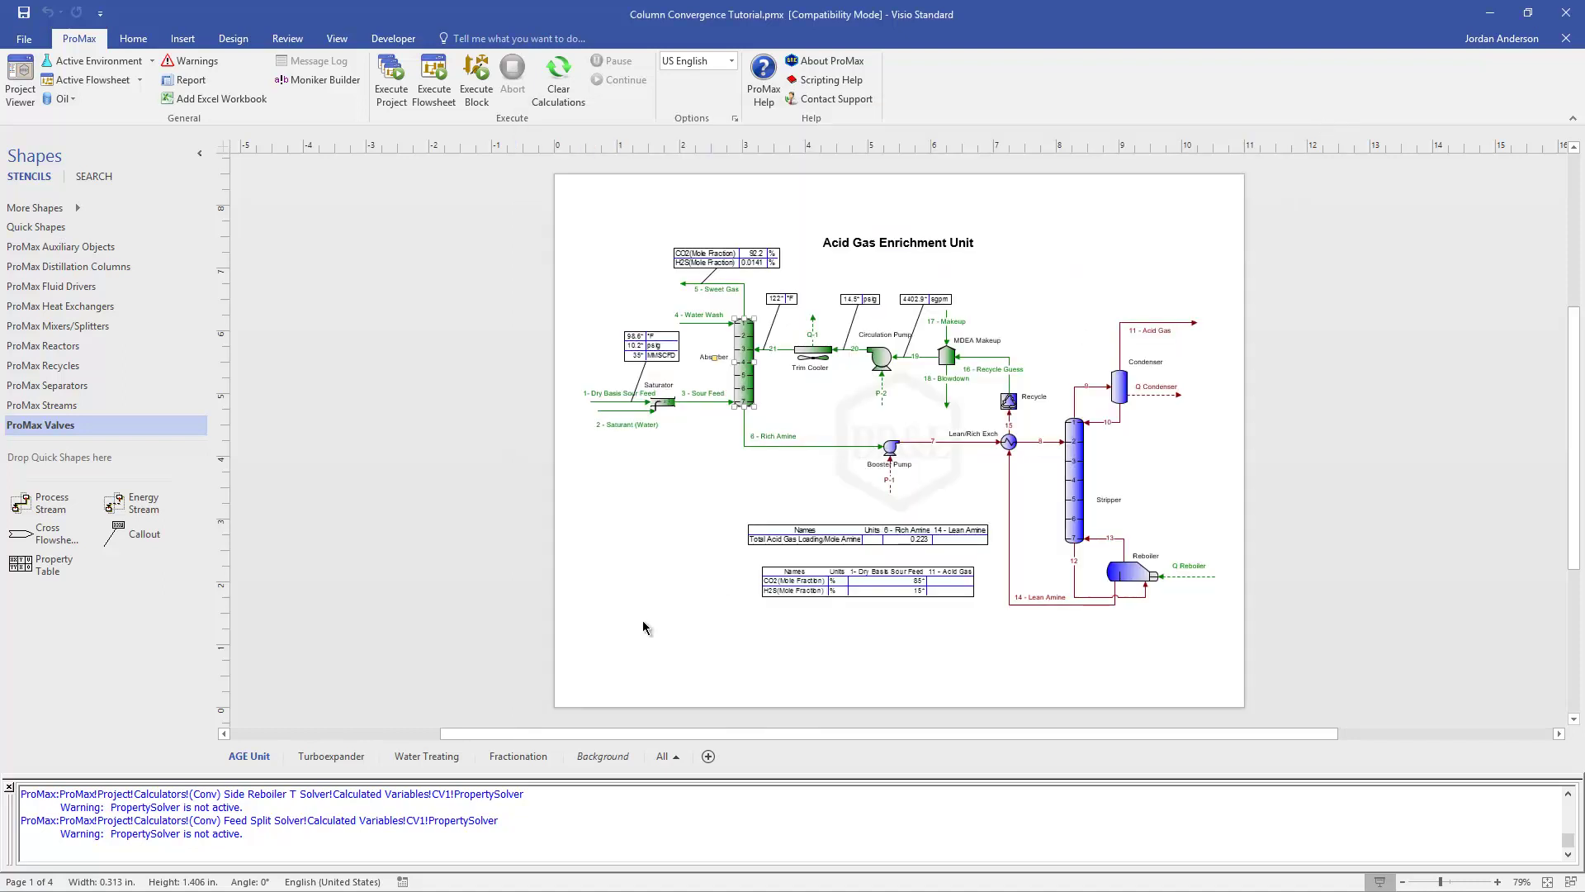
- Show the Turboexpander page with the Conventional Turboexpander Plant flowsheet
click(337, 756)
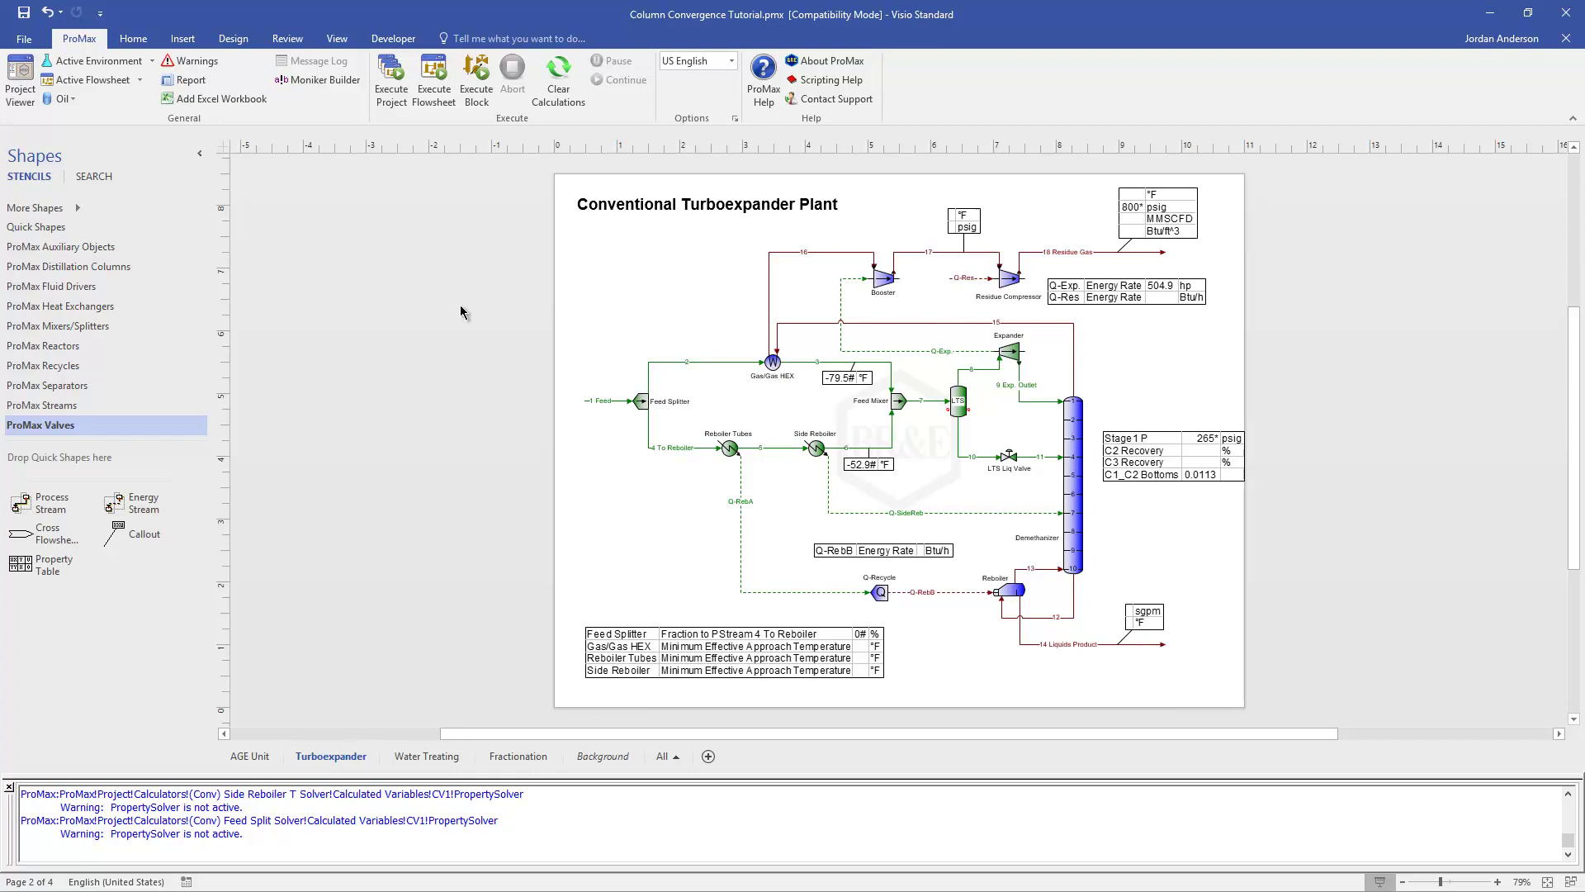
- Execute the Turboexpander flowsheet and abort once the Demethanizer's outer-loop error keeps oscillating
click(443, 83)
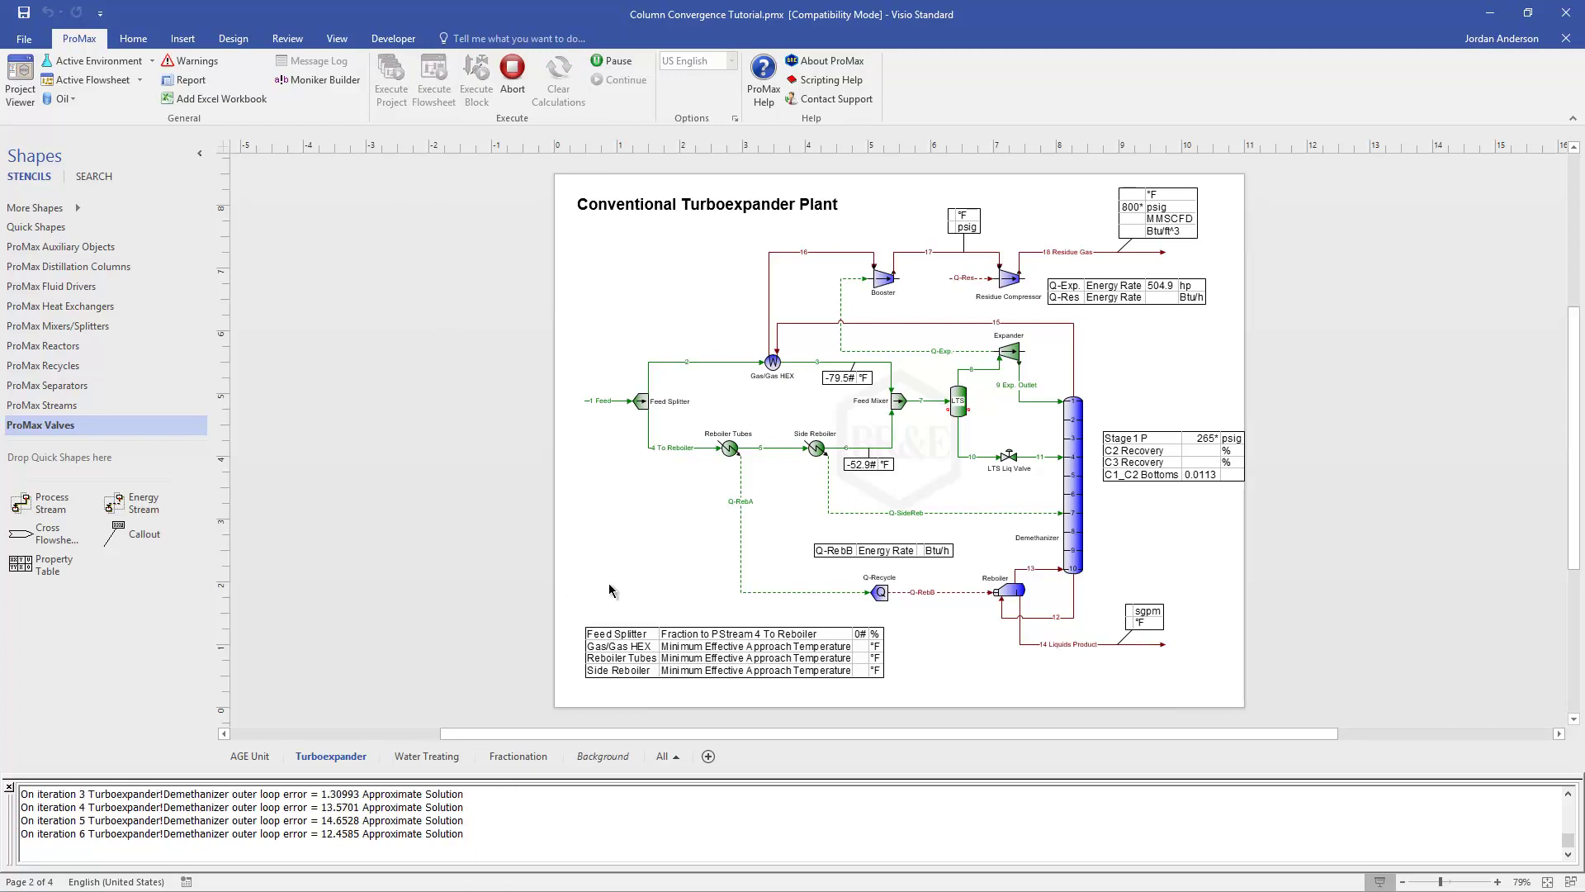
click(512, 79)
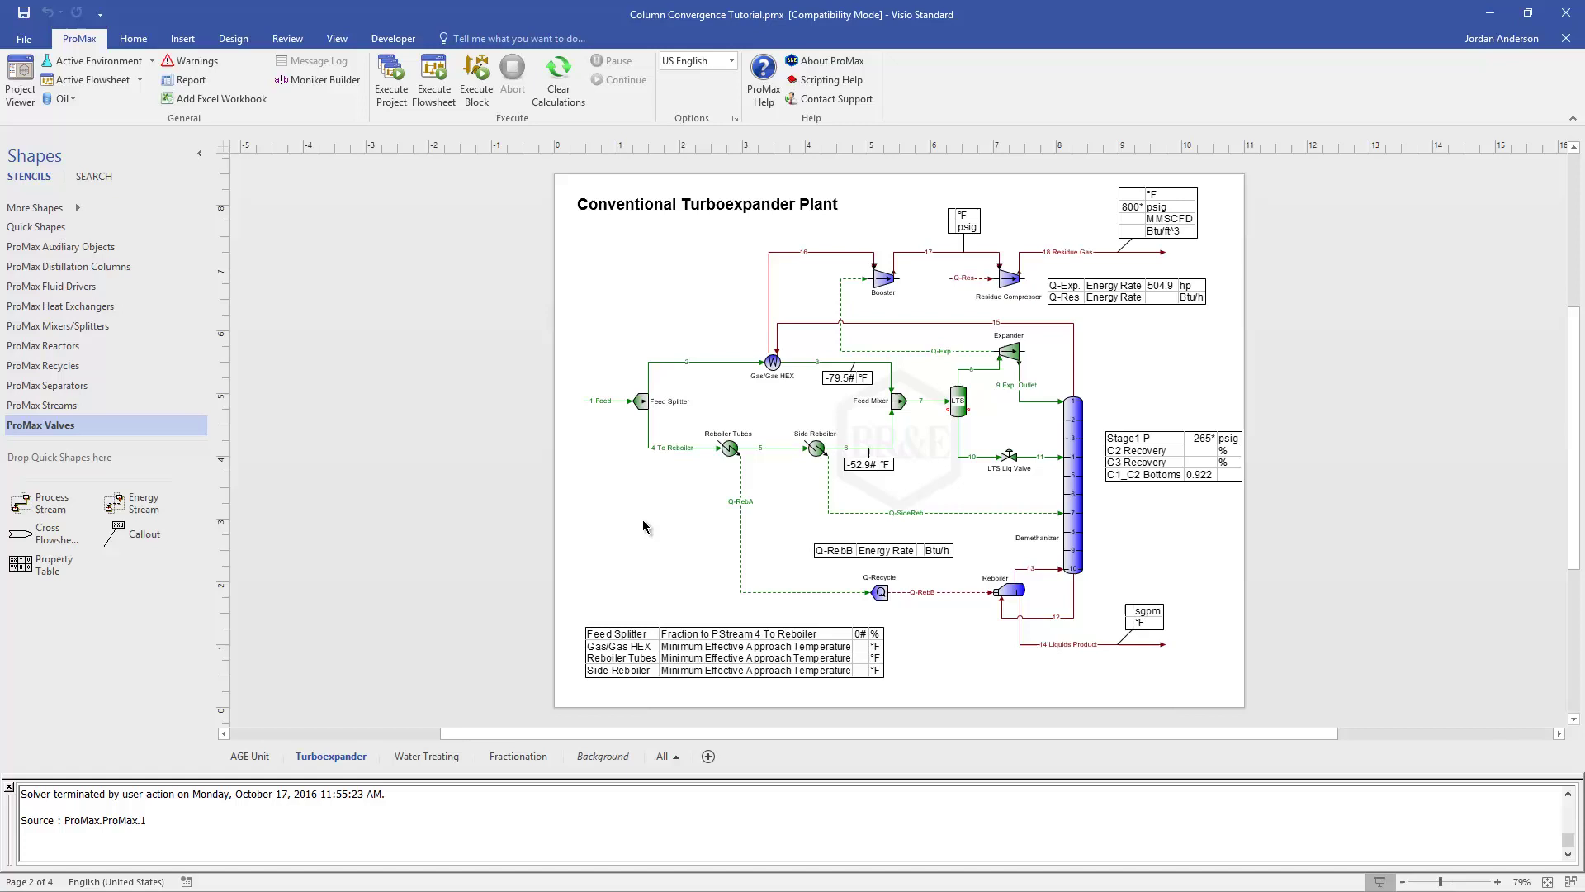
- Delete the Demethanizer's last solution, re-solve it in 26 outer loops, and close its properties
double_click(1073, 477)
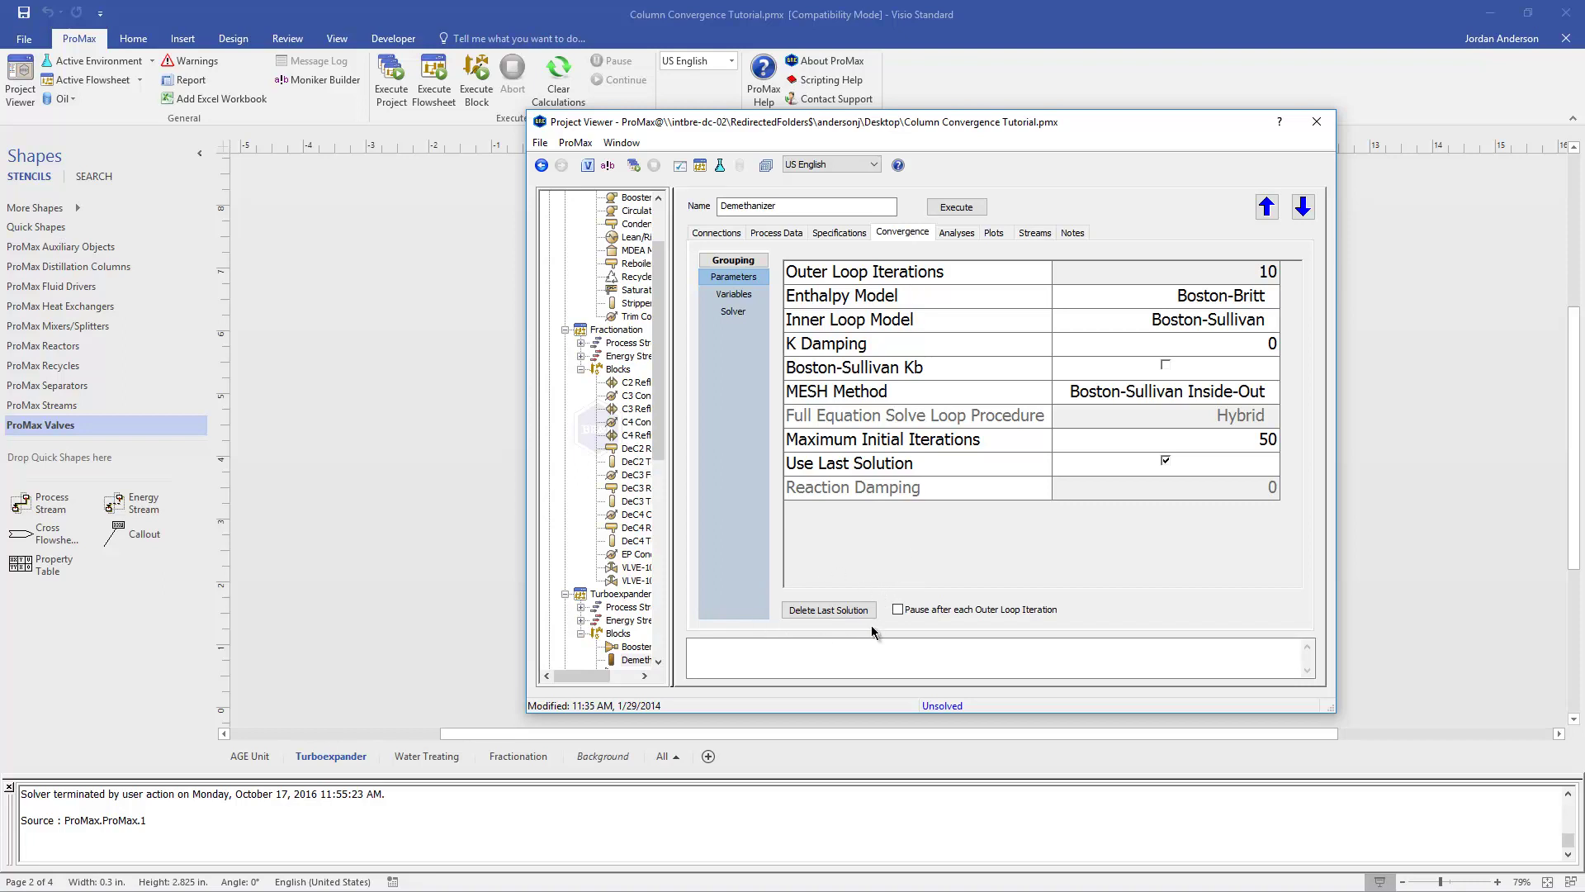
click(845, 610)
click(960, 208)
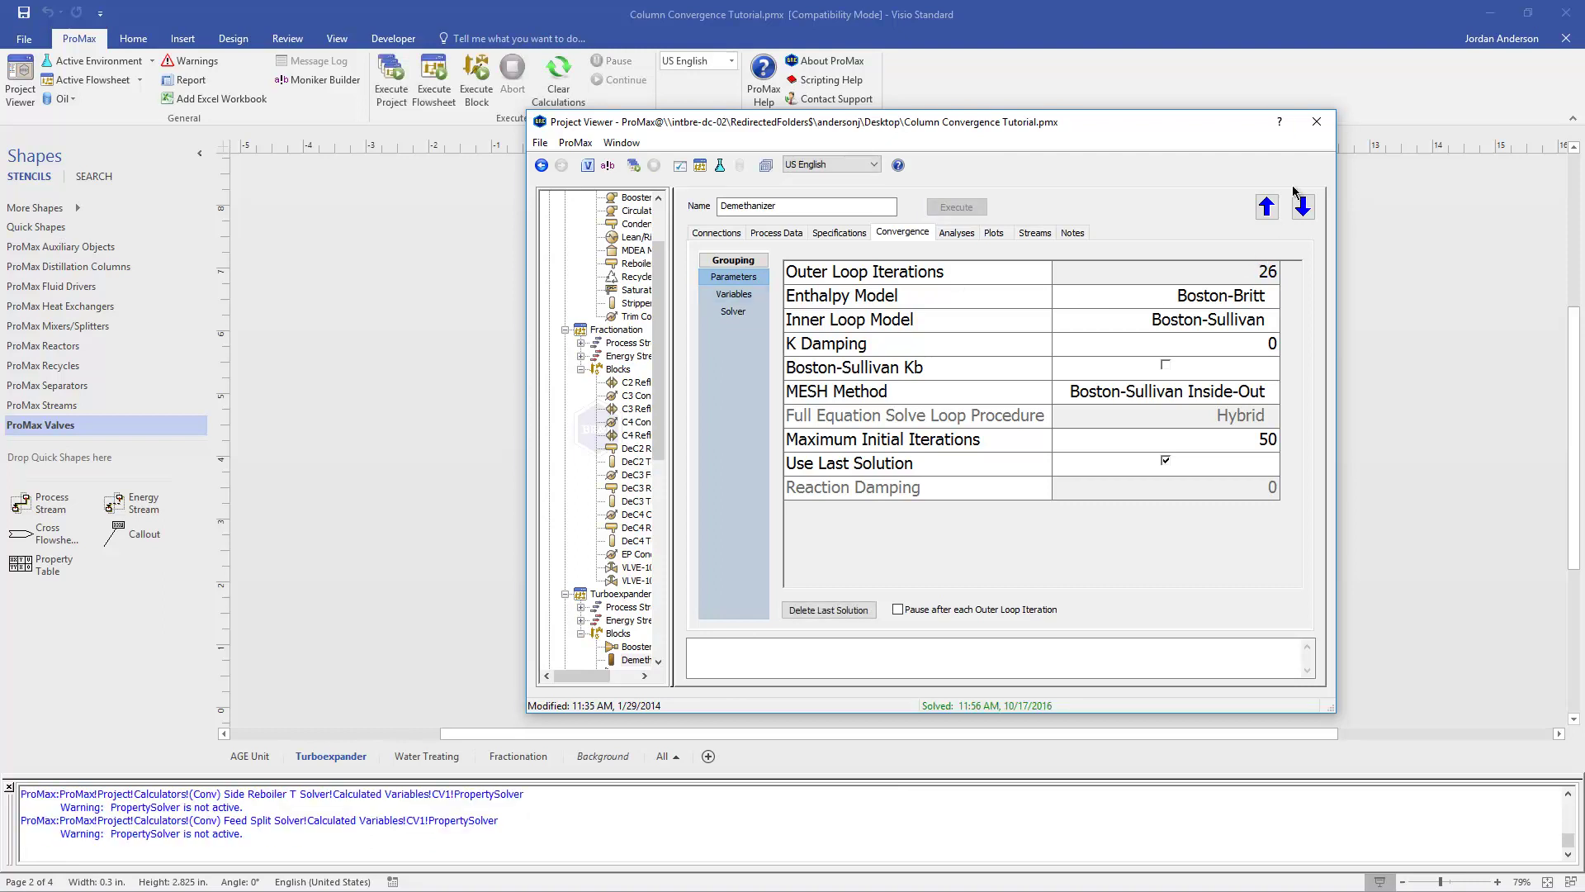
click(1317, 122)
click(956, 494)
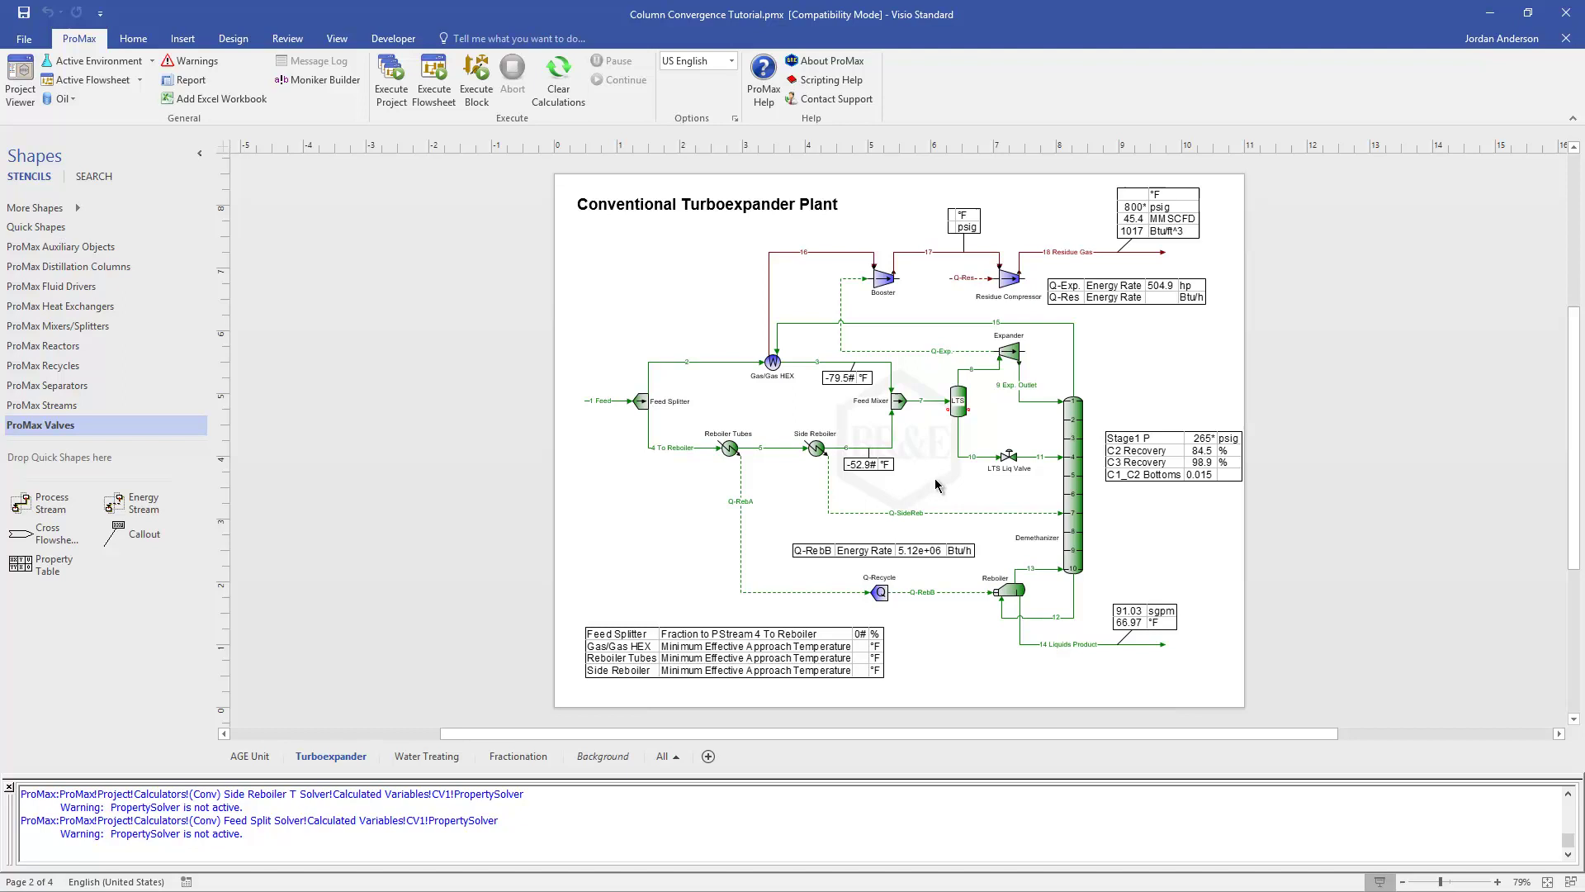
- Go to the Water Treating page and inspect the Sour Water Stripper's pumparound streams 4 and 8
click(427, 757)
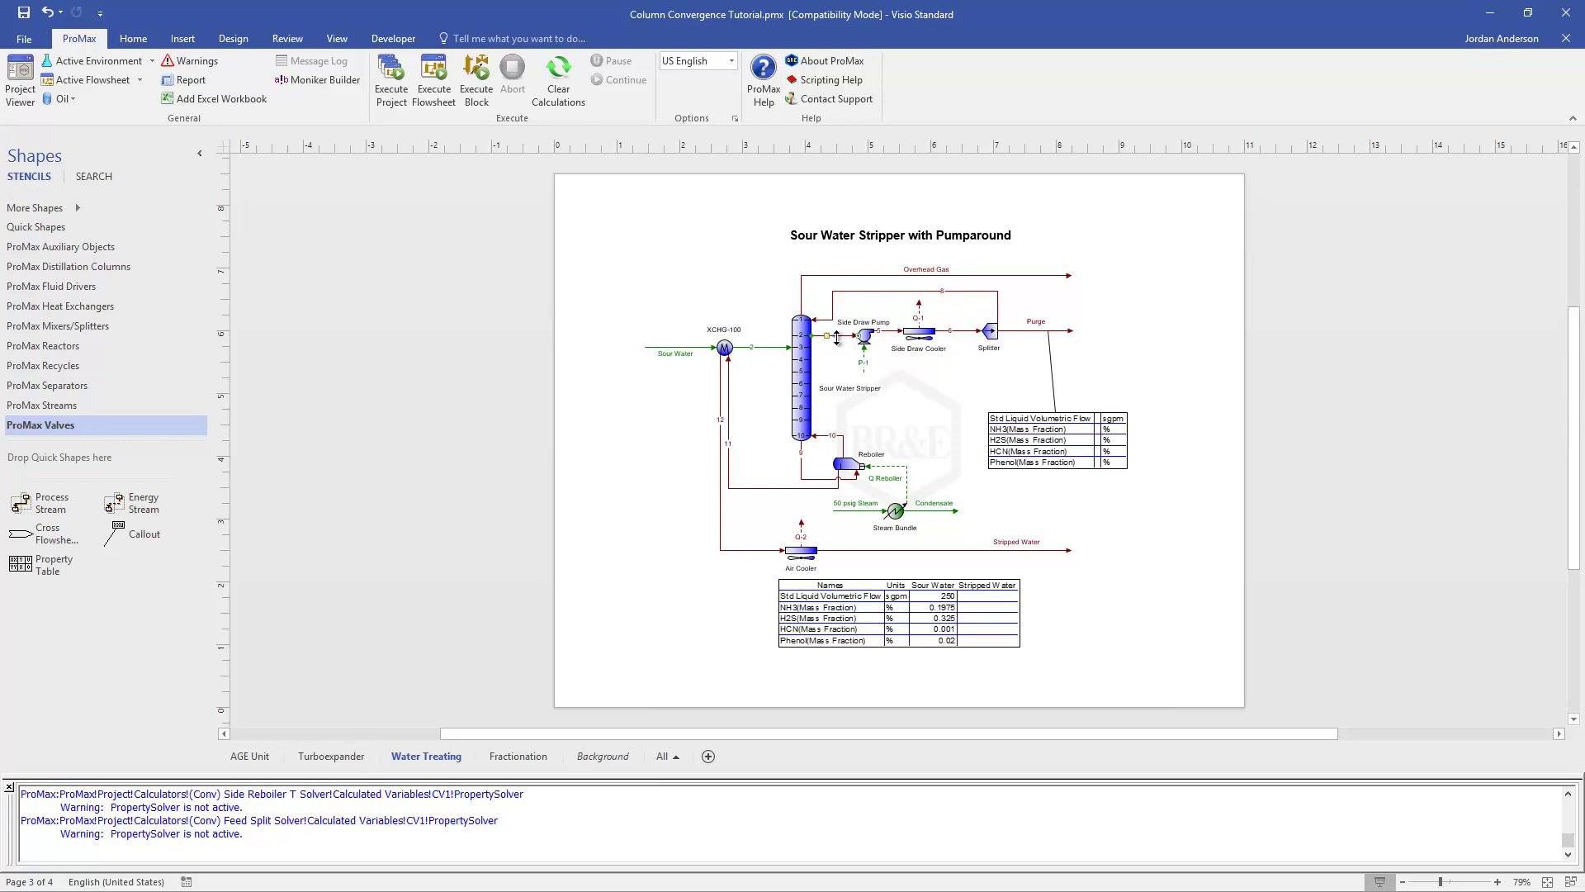
click(828, 335)
click(854, 292)
click(912, 397)
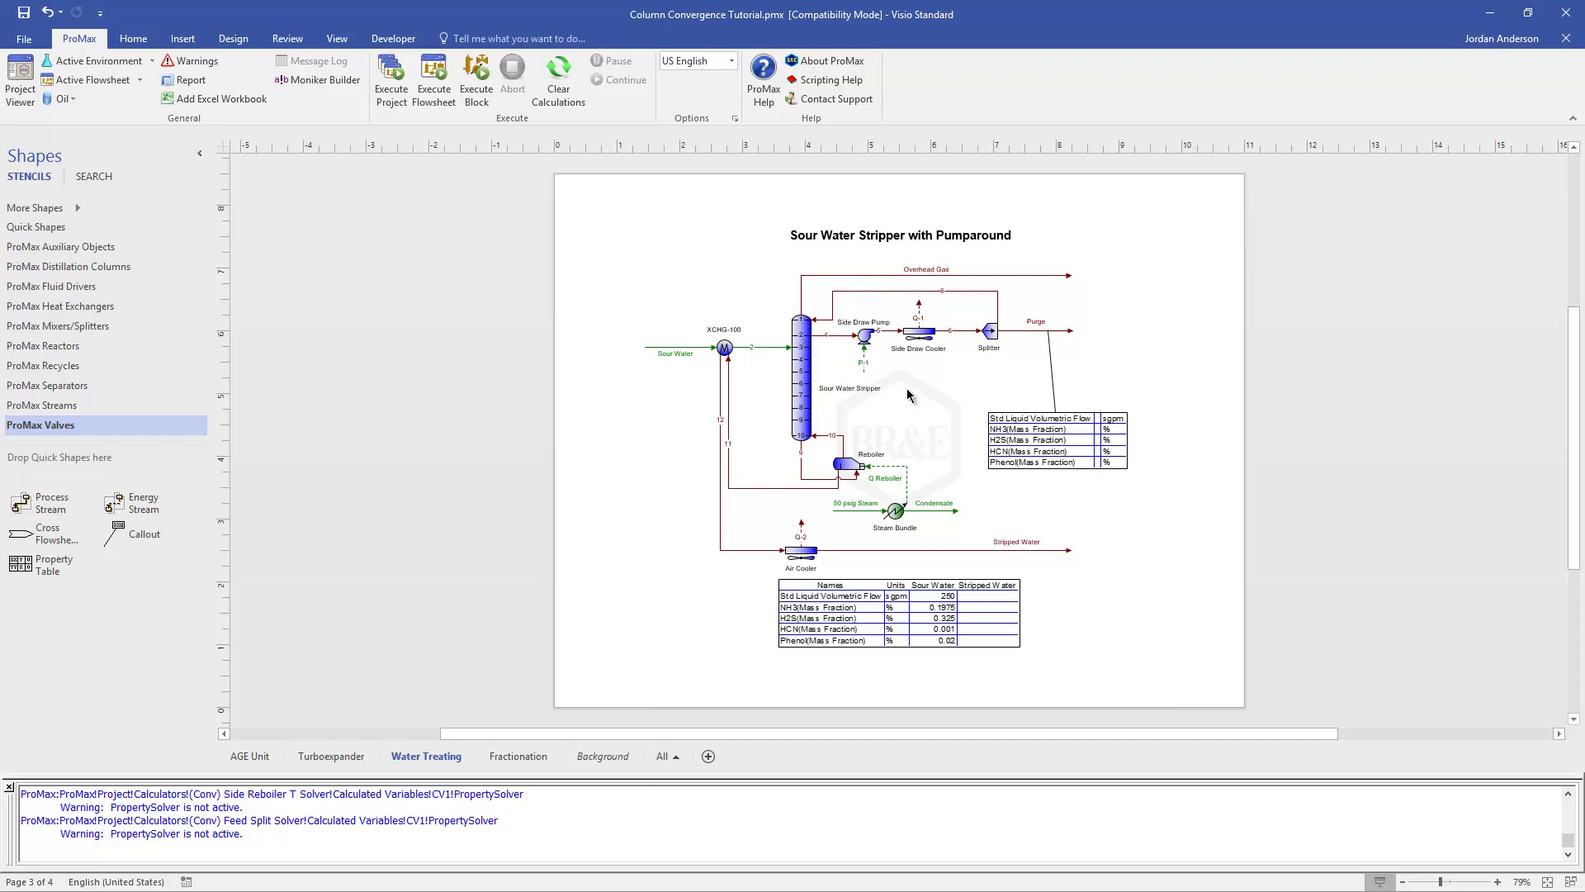
- Open the Sour Water Stripper's properties and read the missing pumparound duty estimate error
double_click(800, 388)
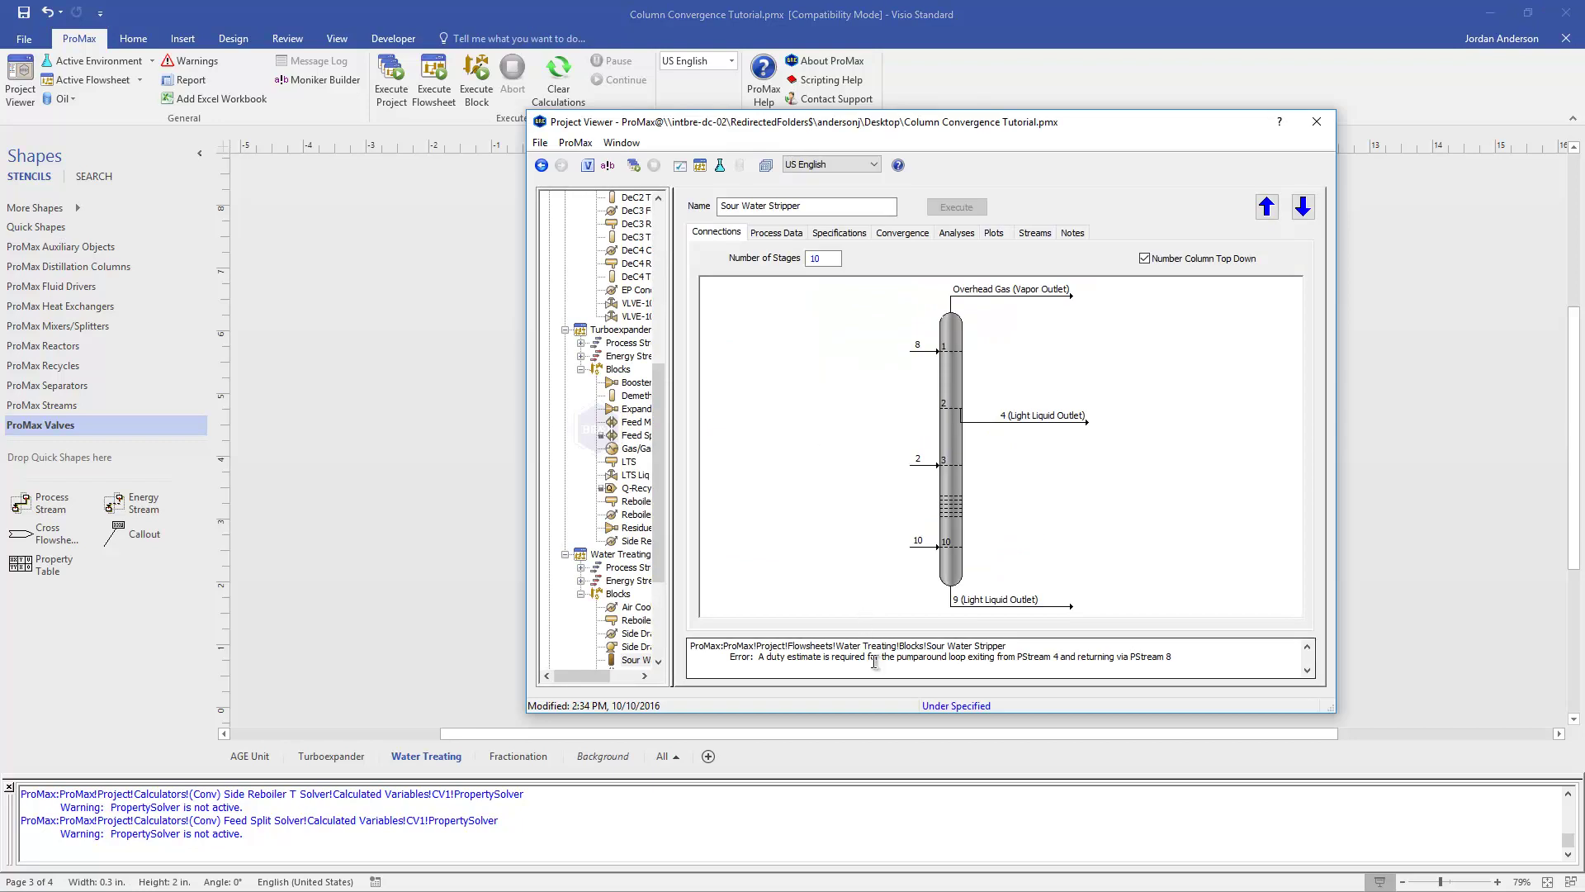
scroll(834, 667, down, 1)
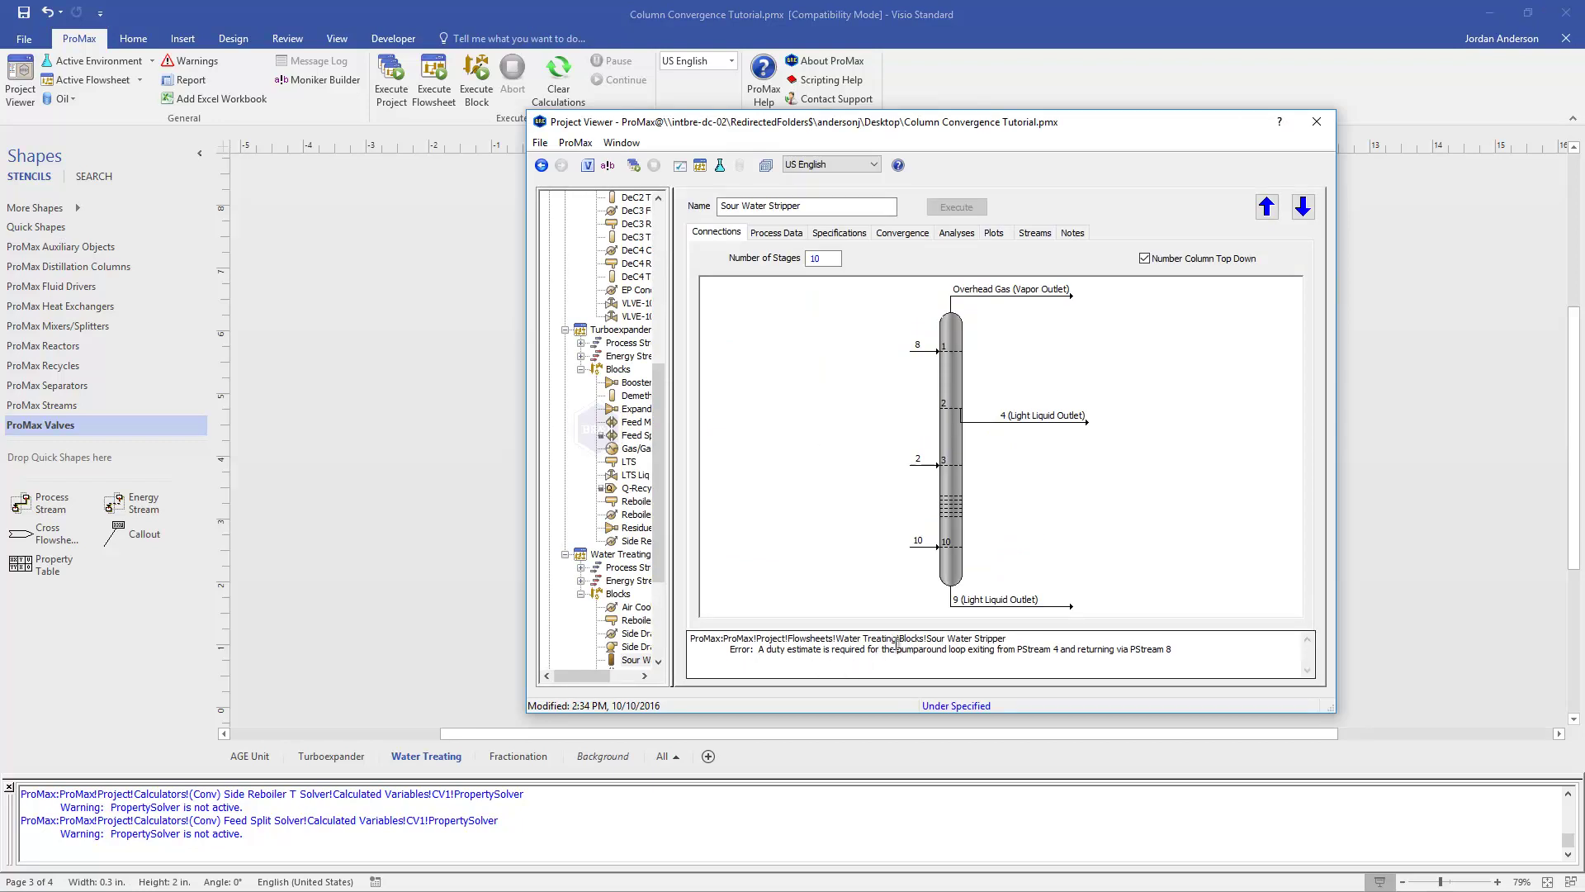
click(865, 668)
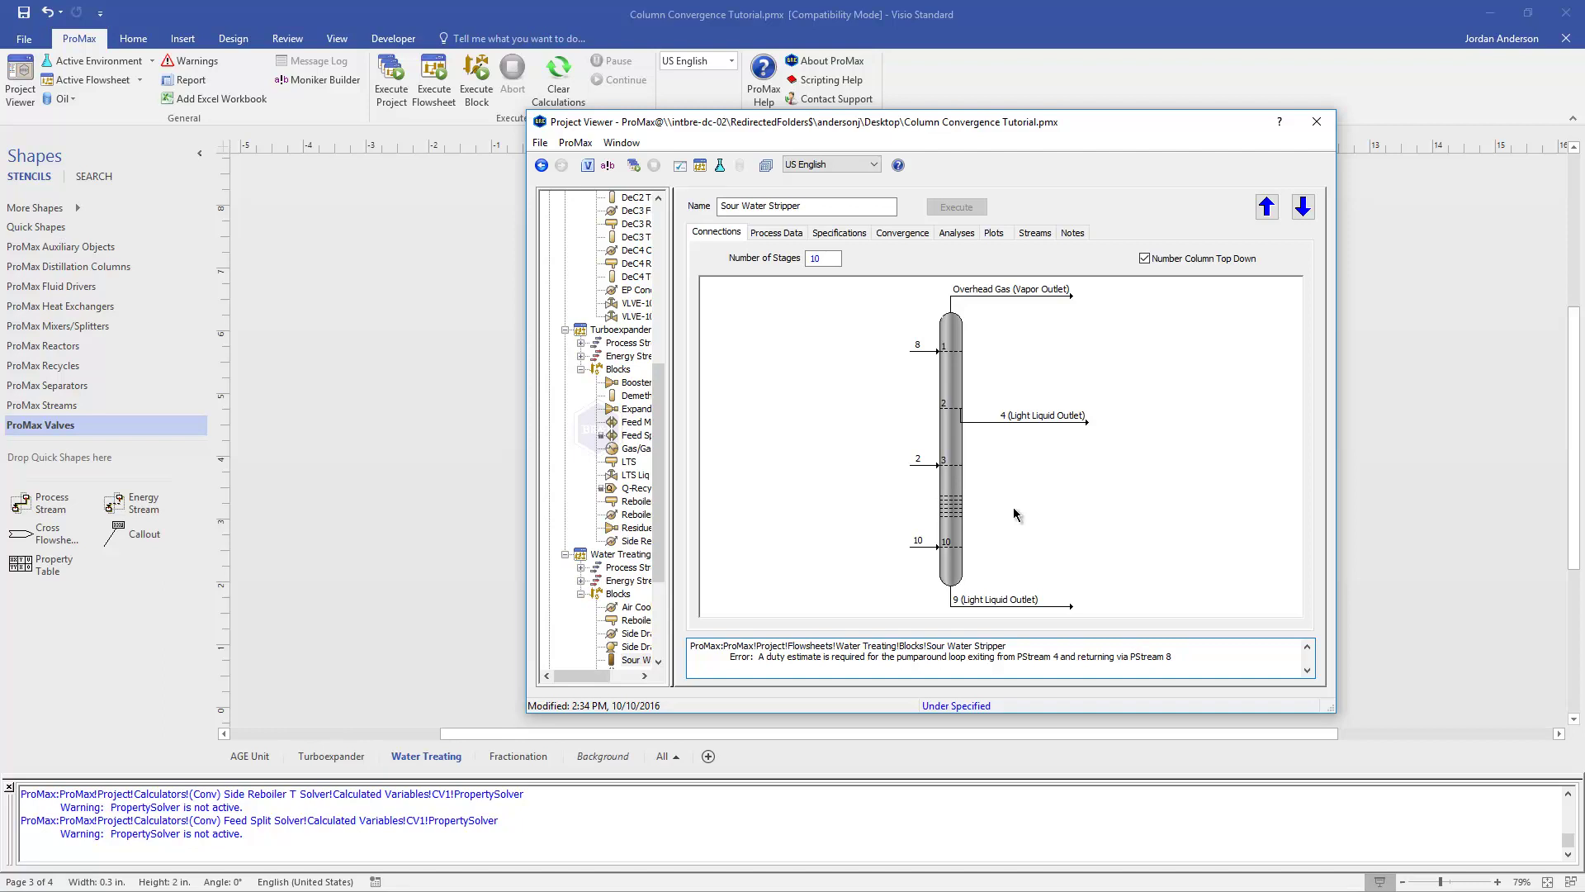
- Add Pumparound Estimate 1 on the Sour Water Stripper's Specifications tab
click(839, 233)
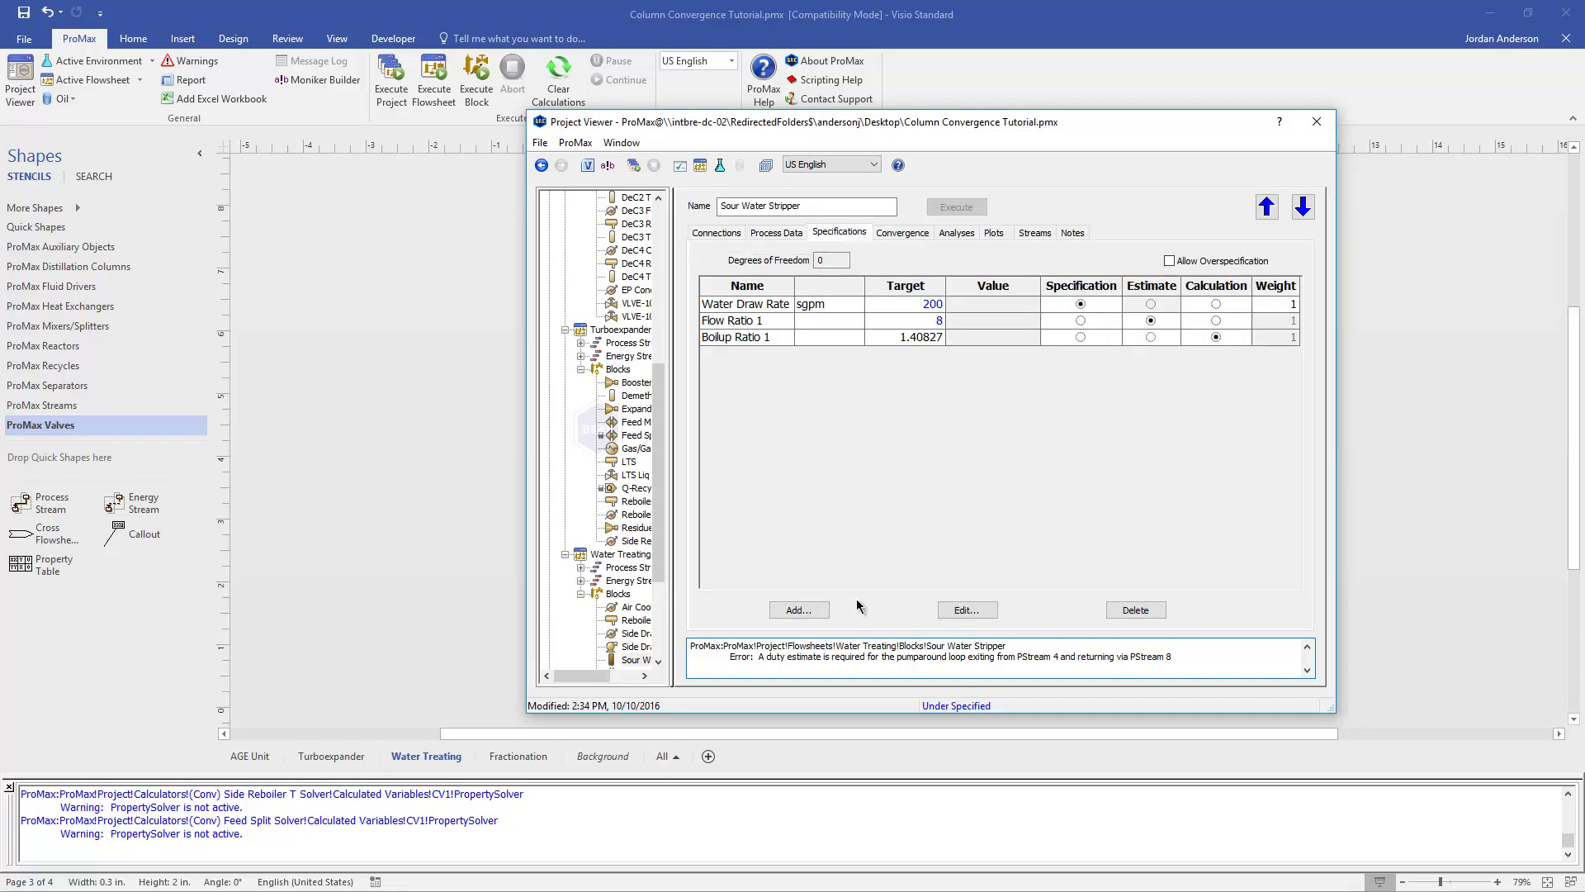
click(797, 611)
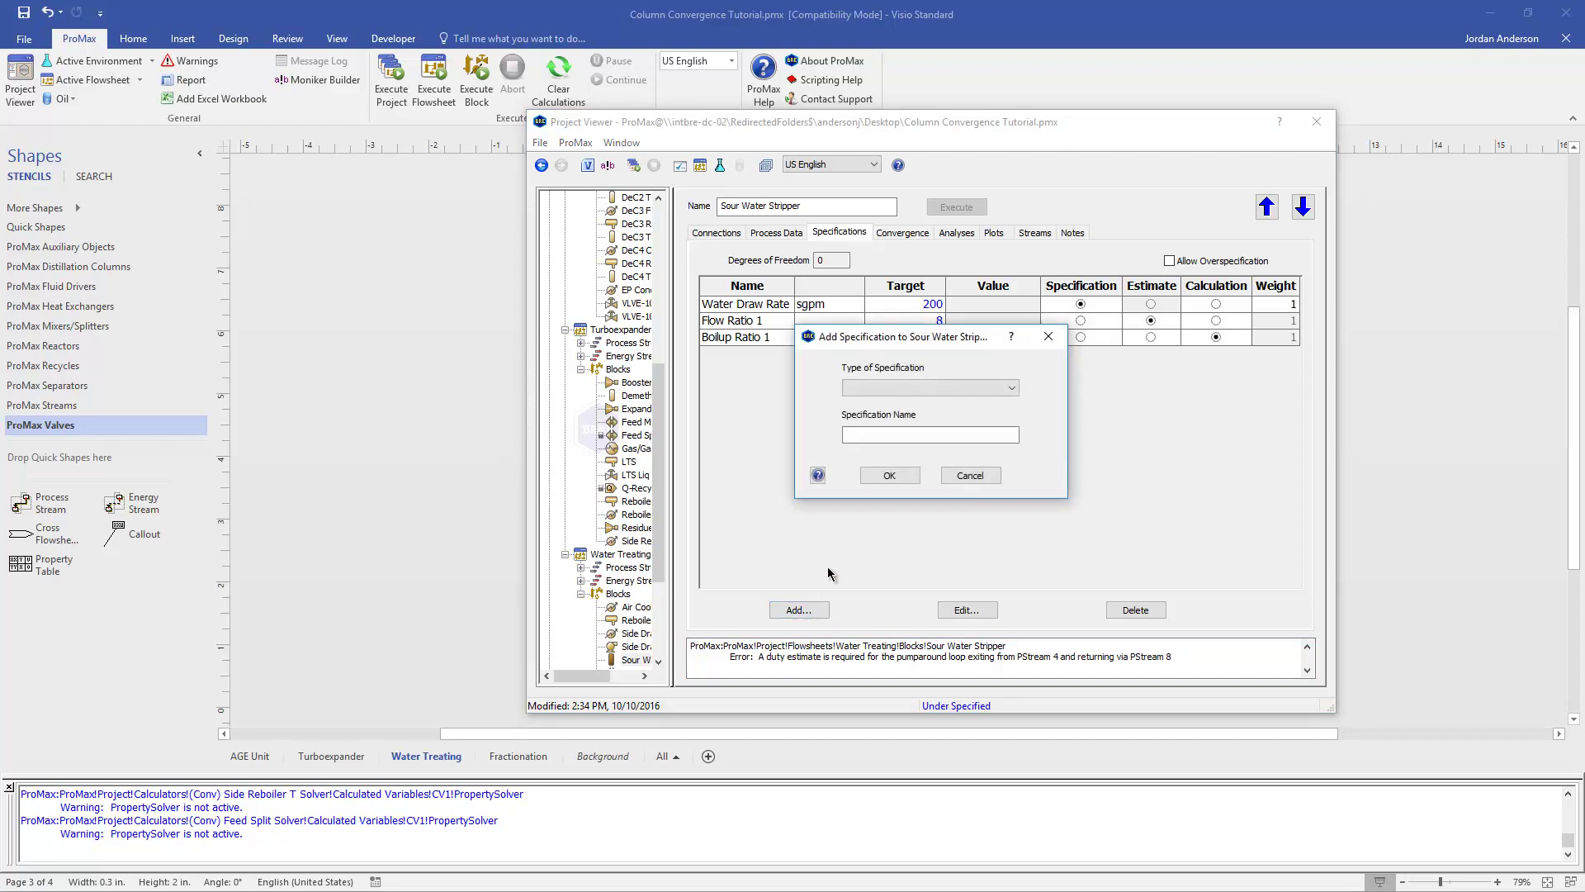
click(1003, 388)
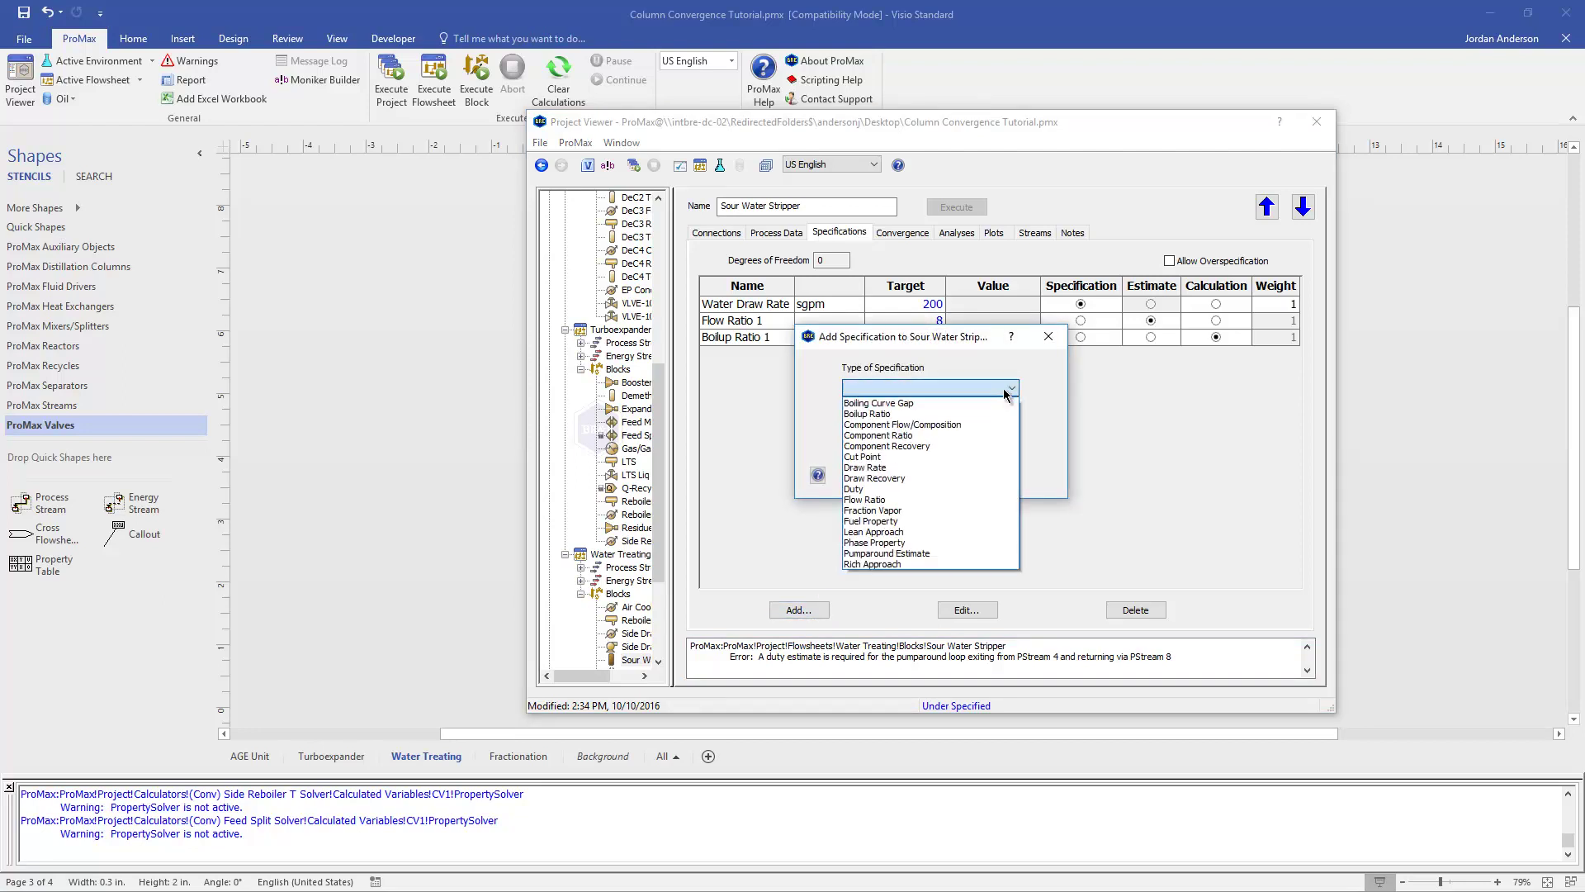
click(938, 553)
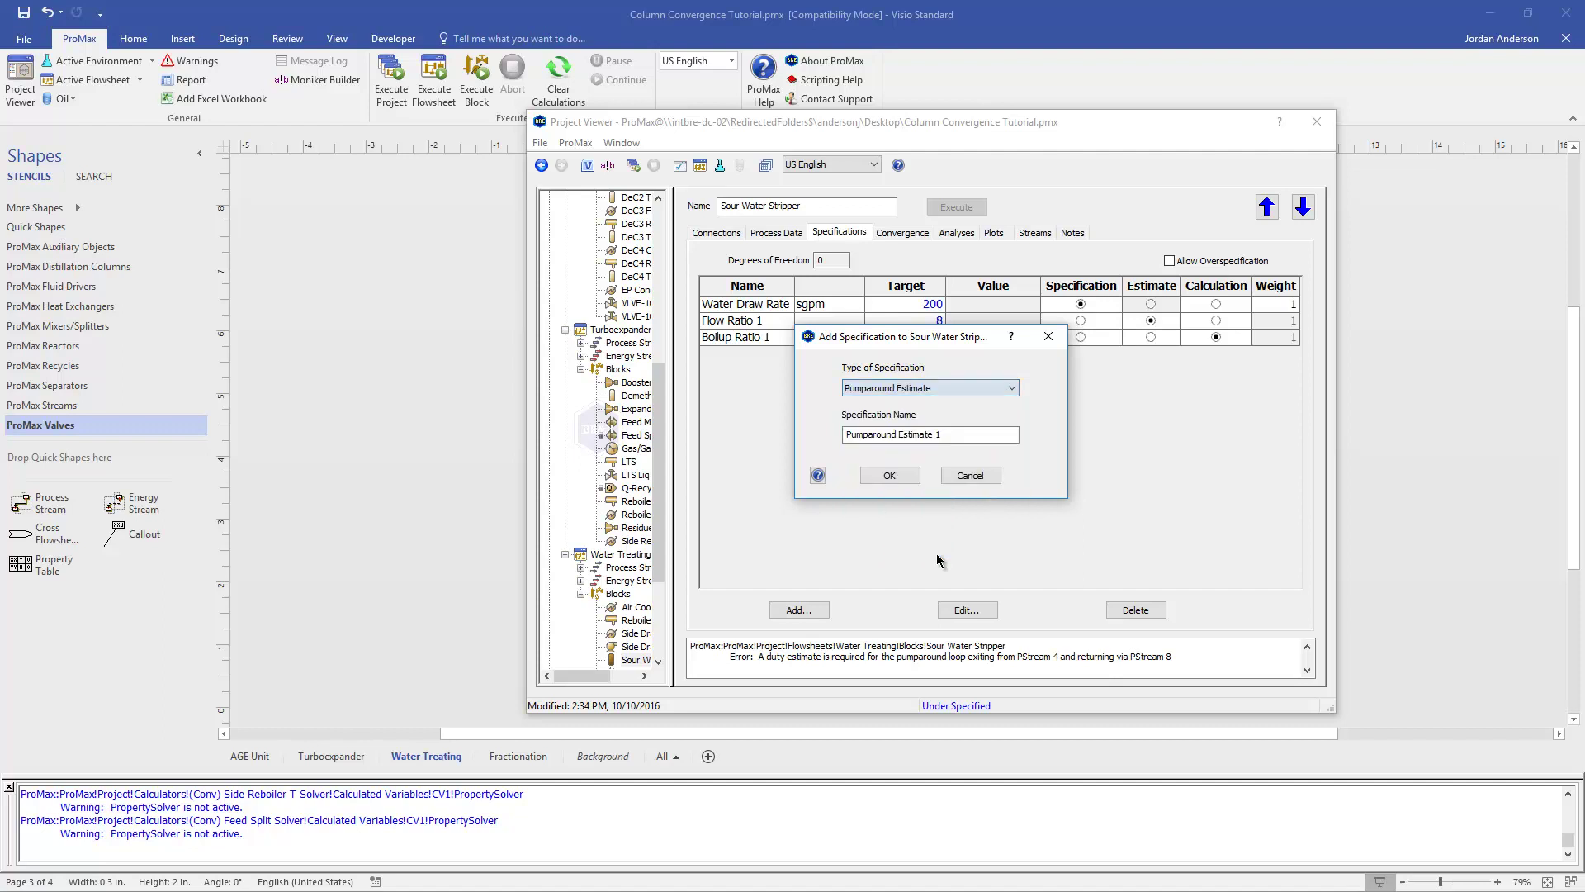
click(889, 476)
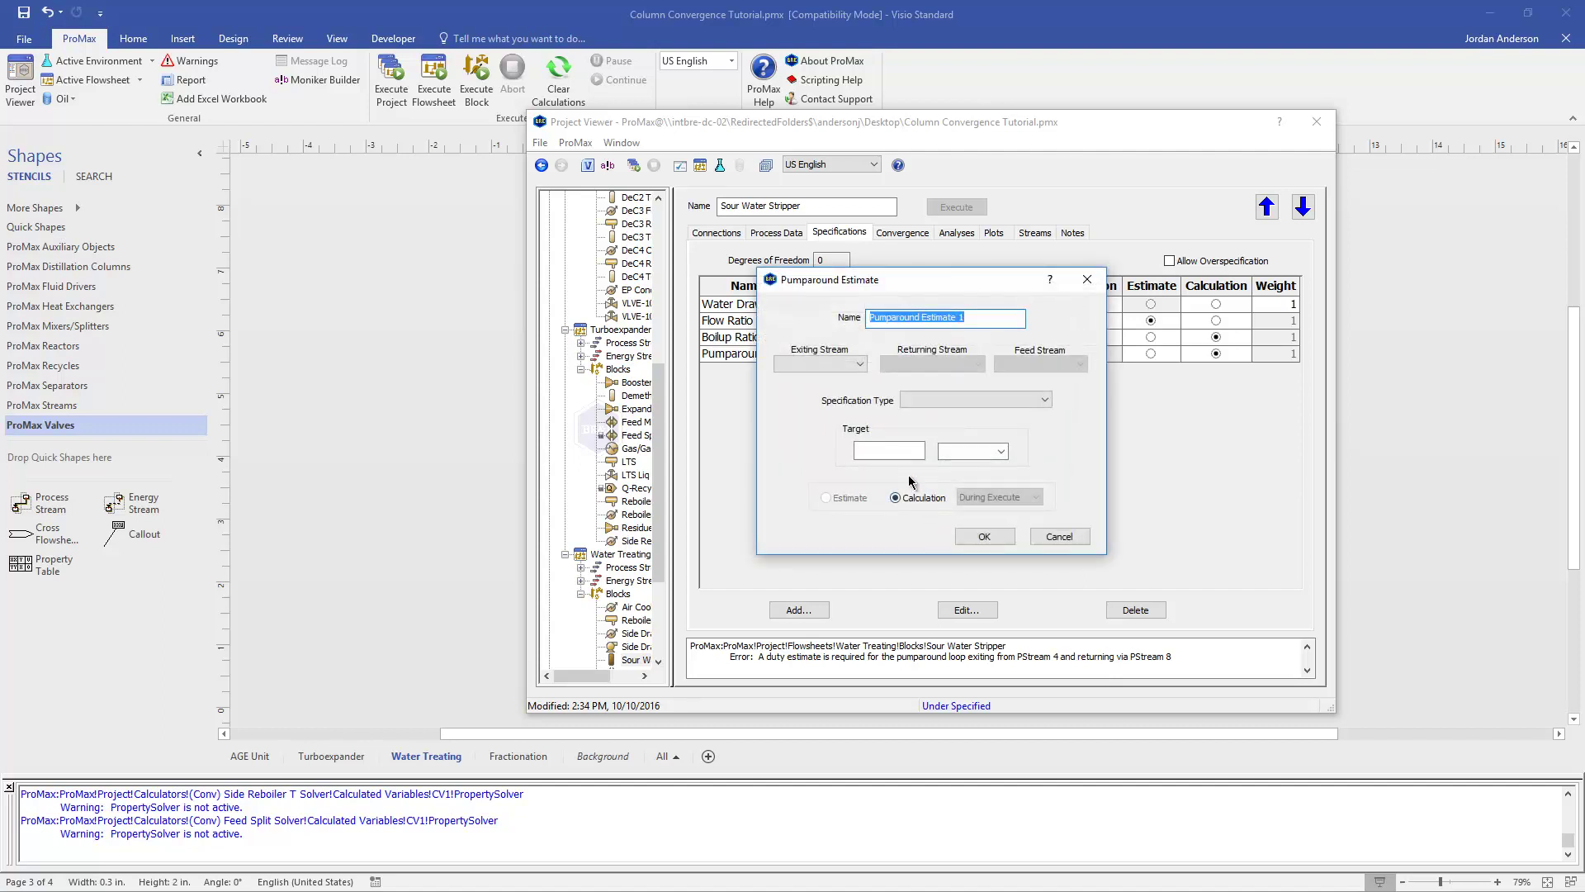
- Set Pumparound Estimate 1's exiting stream to 4 and its specification type to Pumparound Duty
click(858, 368)
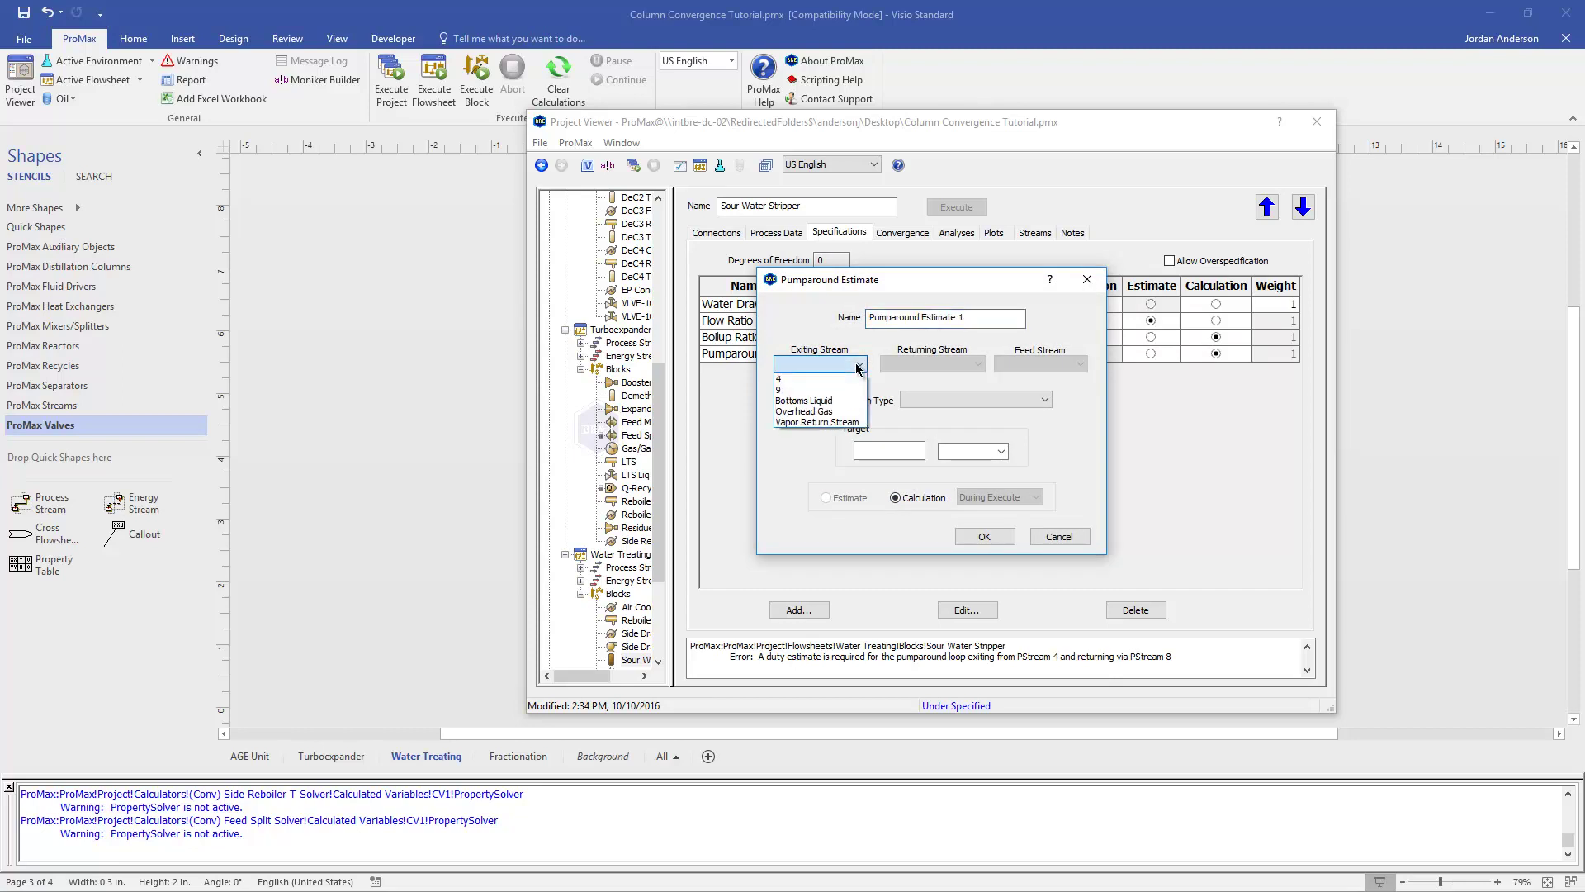
click(814, 379)
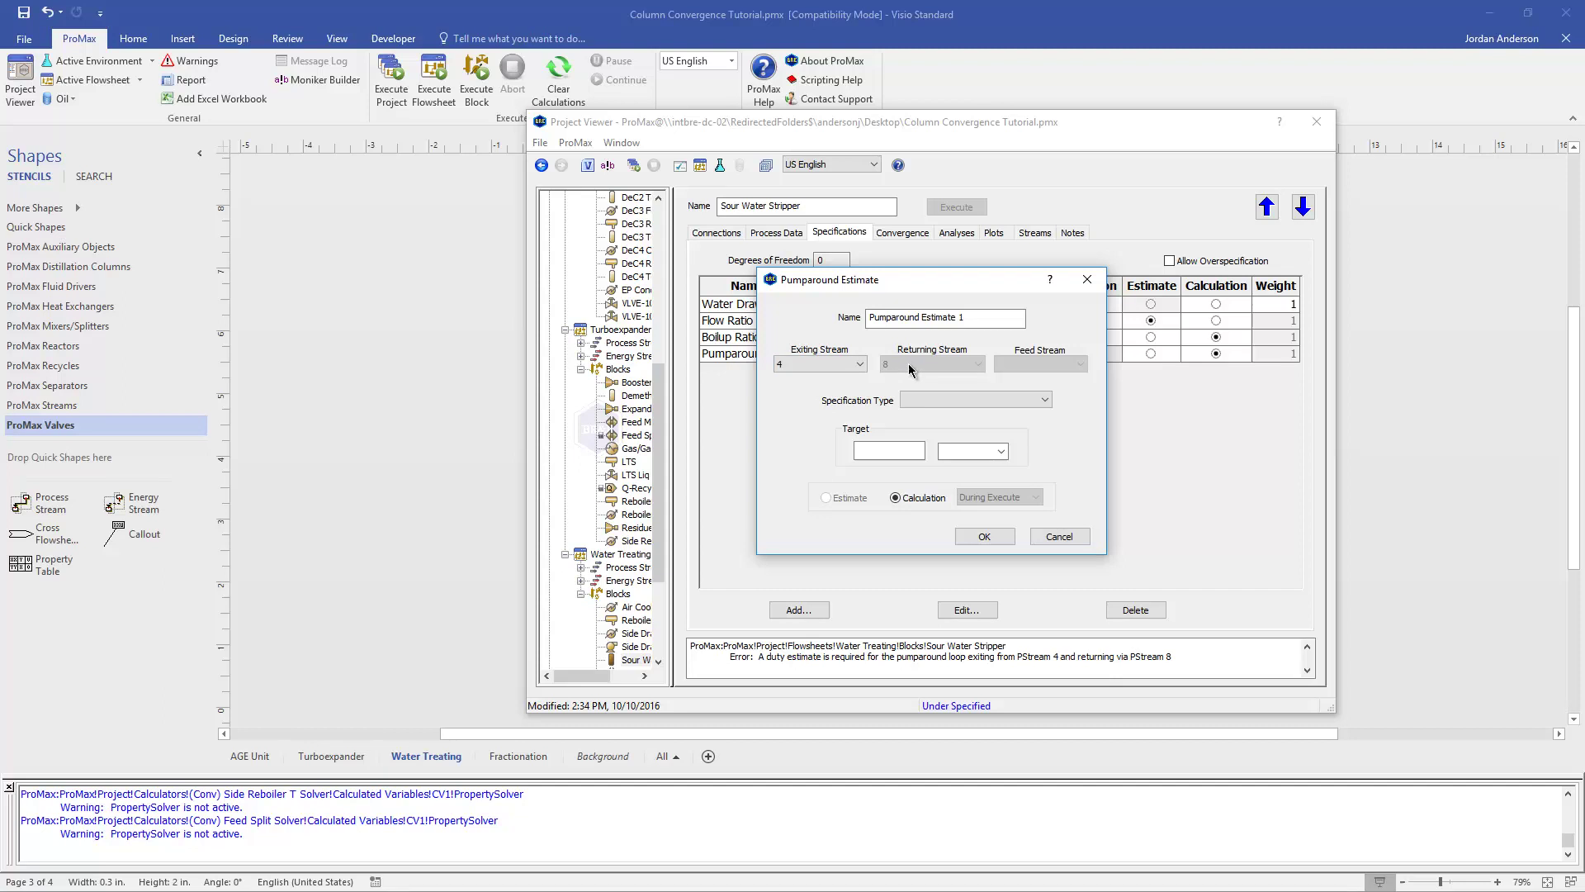
click(1036, 401)
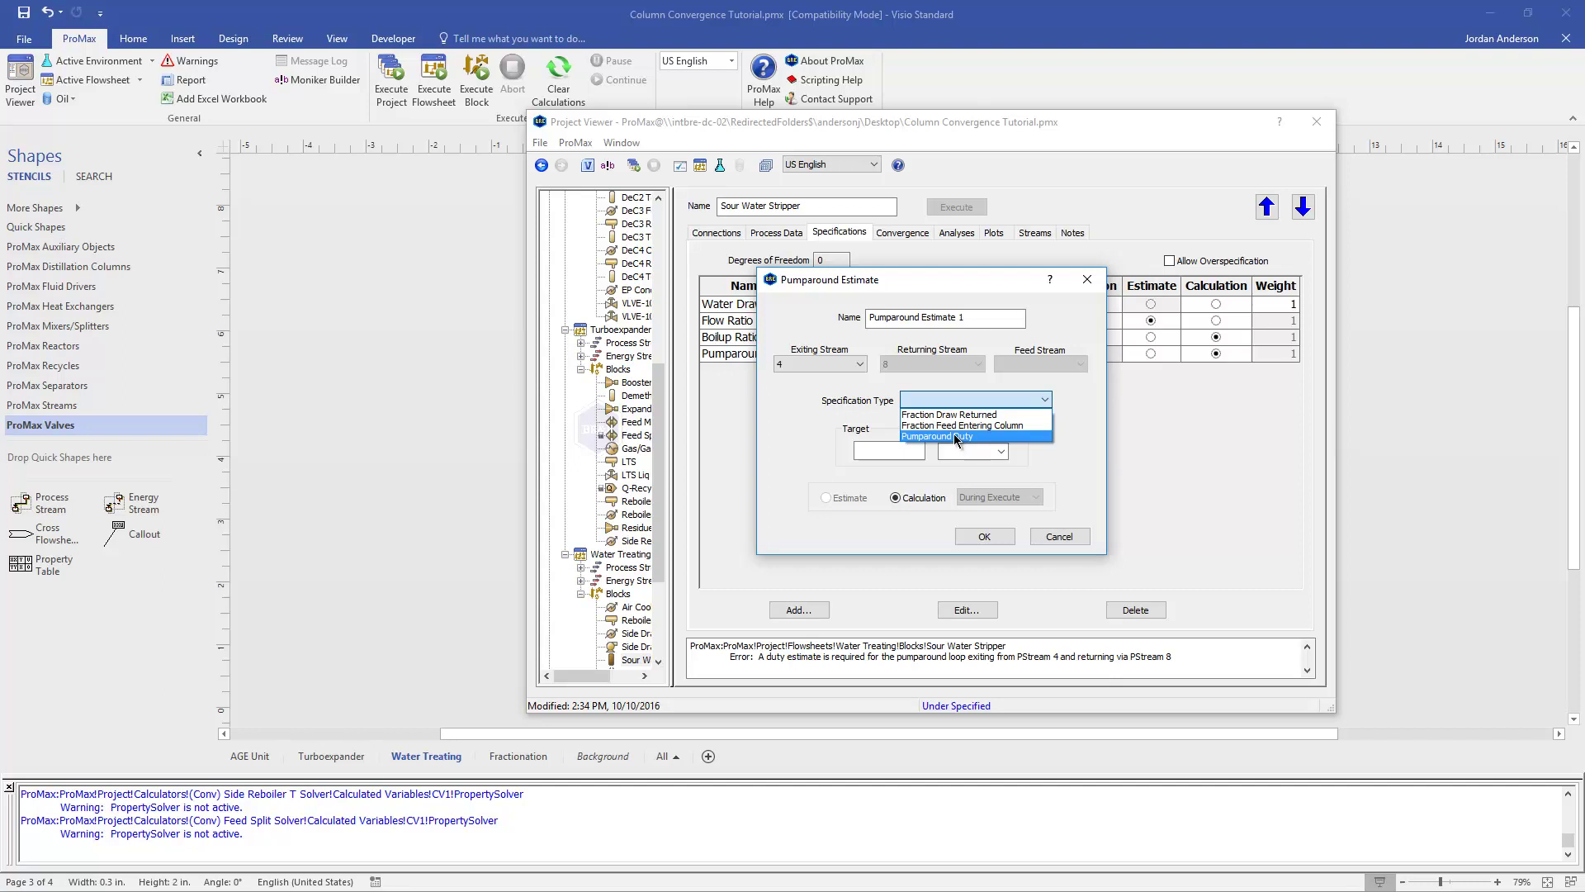
click(956, 437)
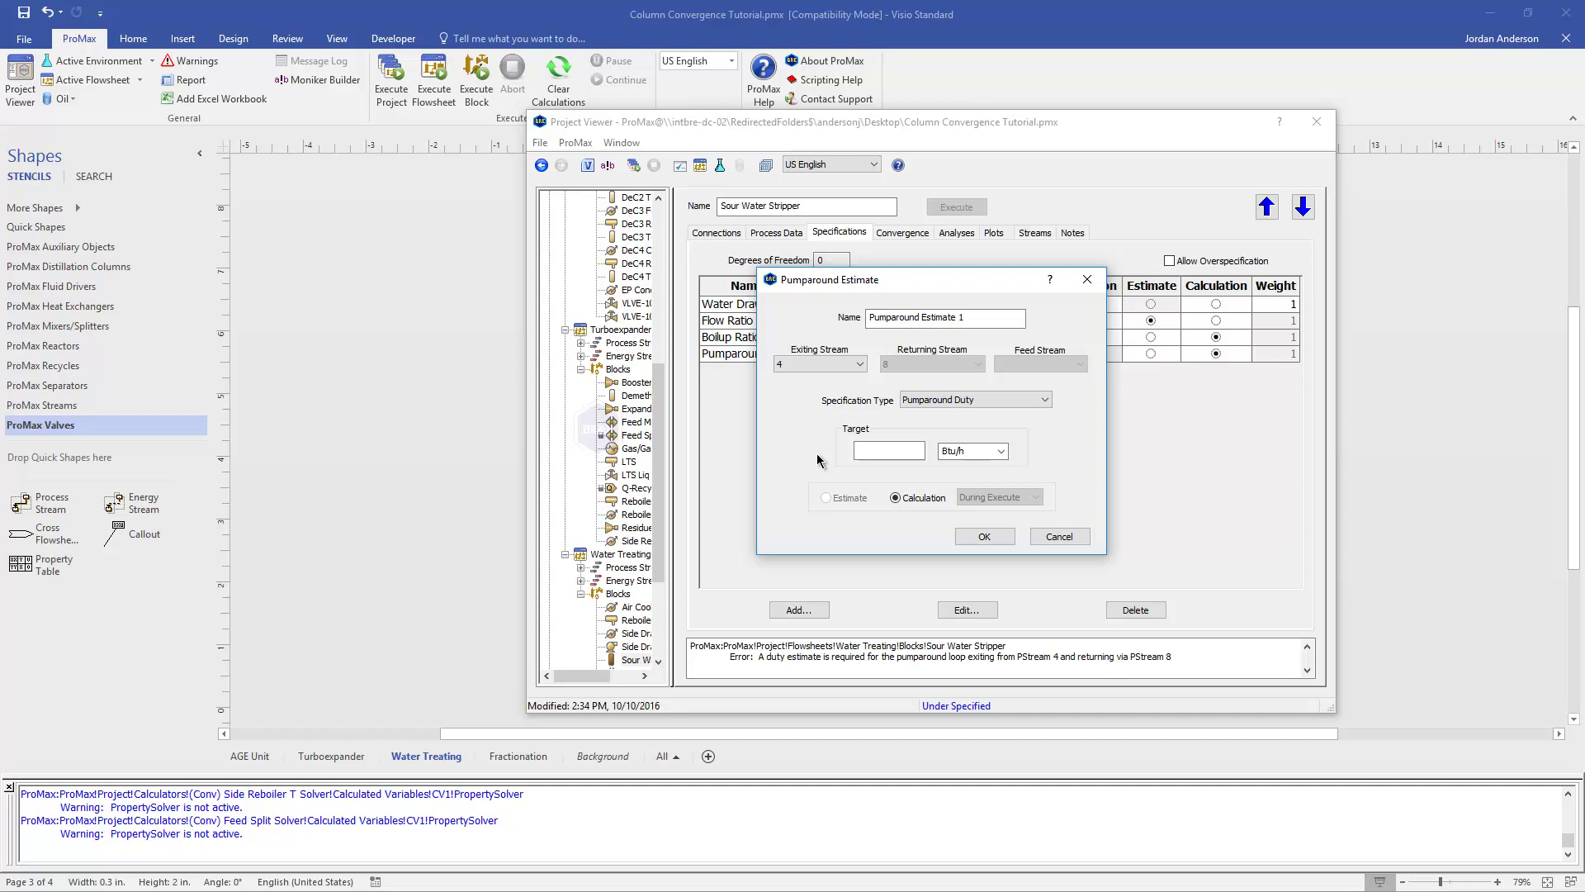
- Enter a duty target of -1 MMBtu/h and mark it as an Estimate
click(867, 450)
click(1002, 451)
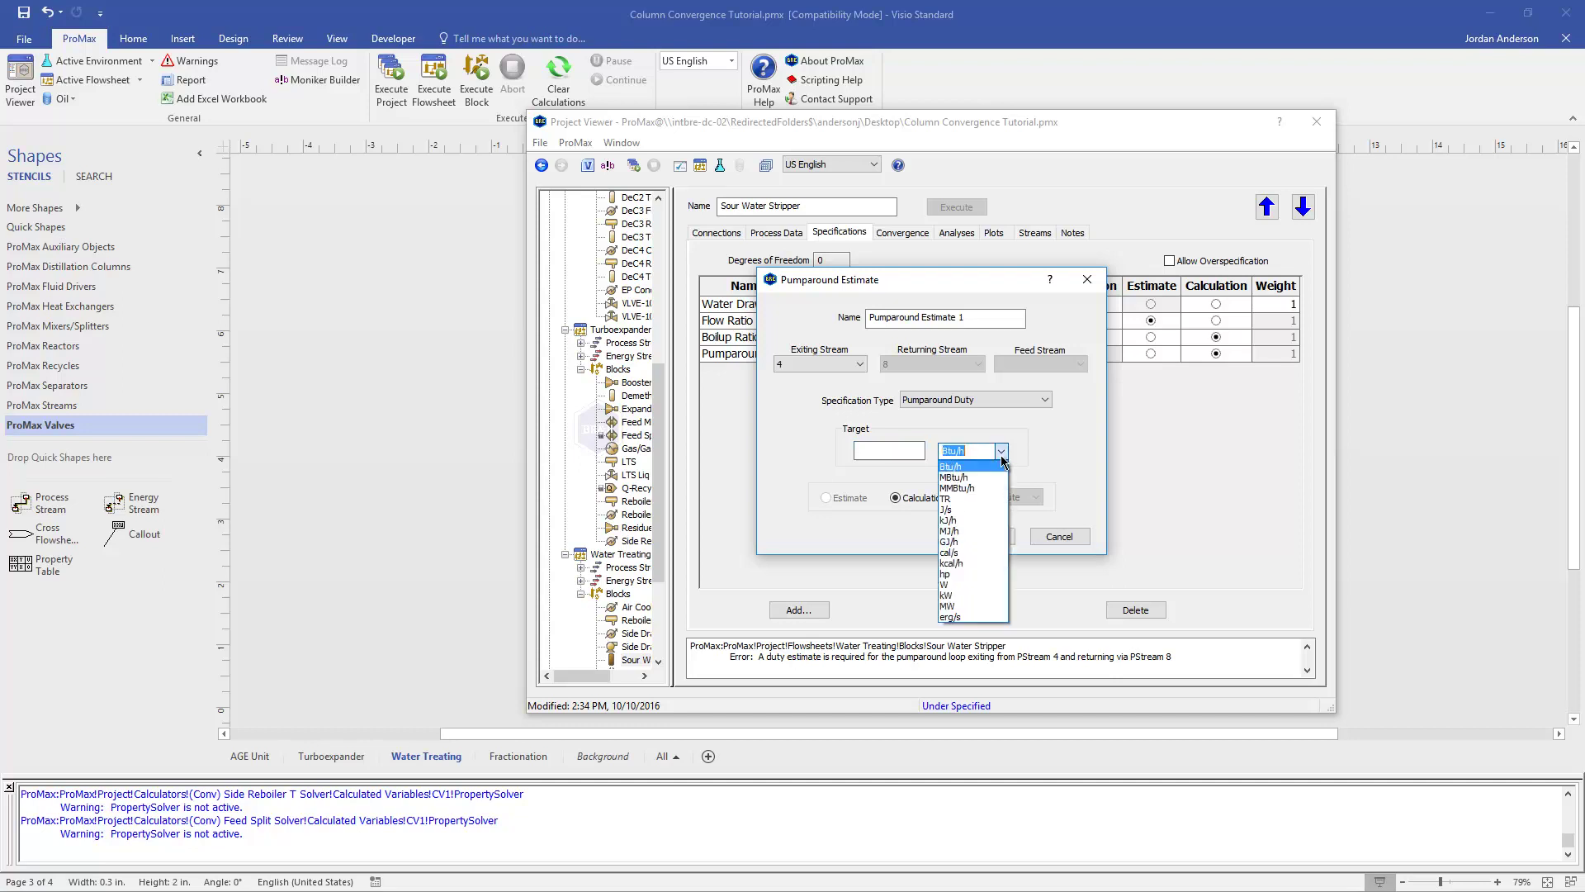
click(969, 489)
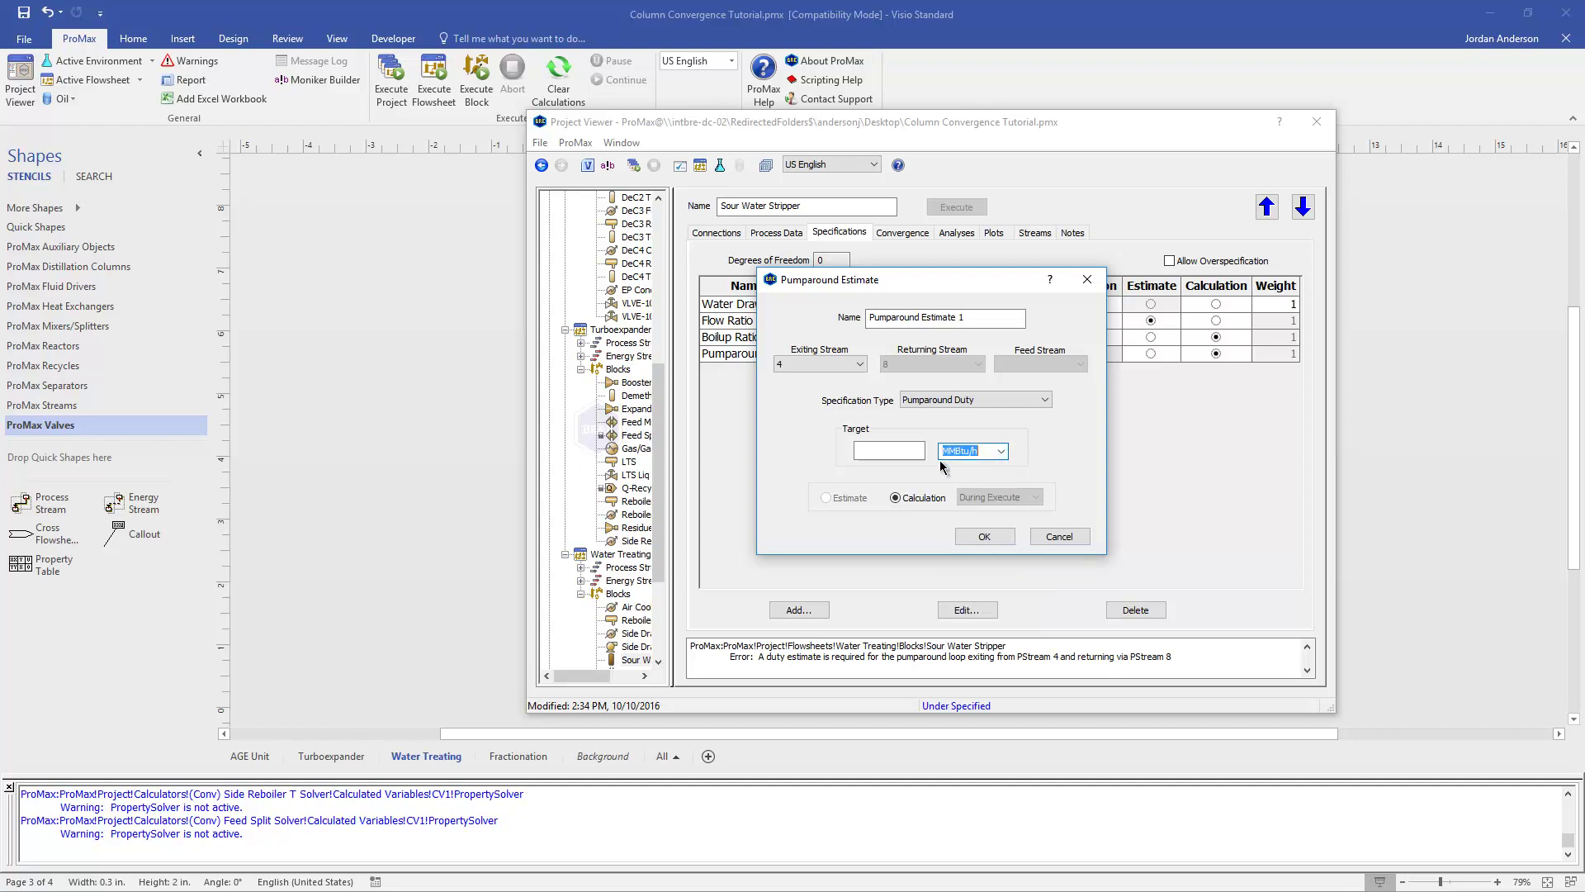
click(891, 455)
key(Tab)
click(982, 450)
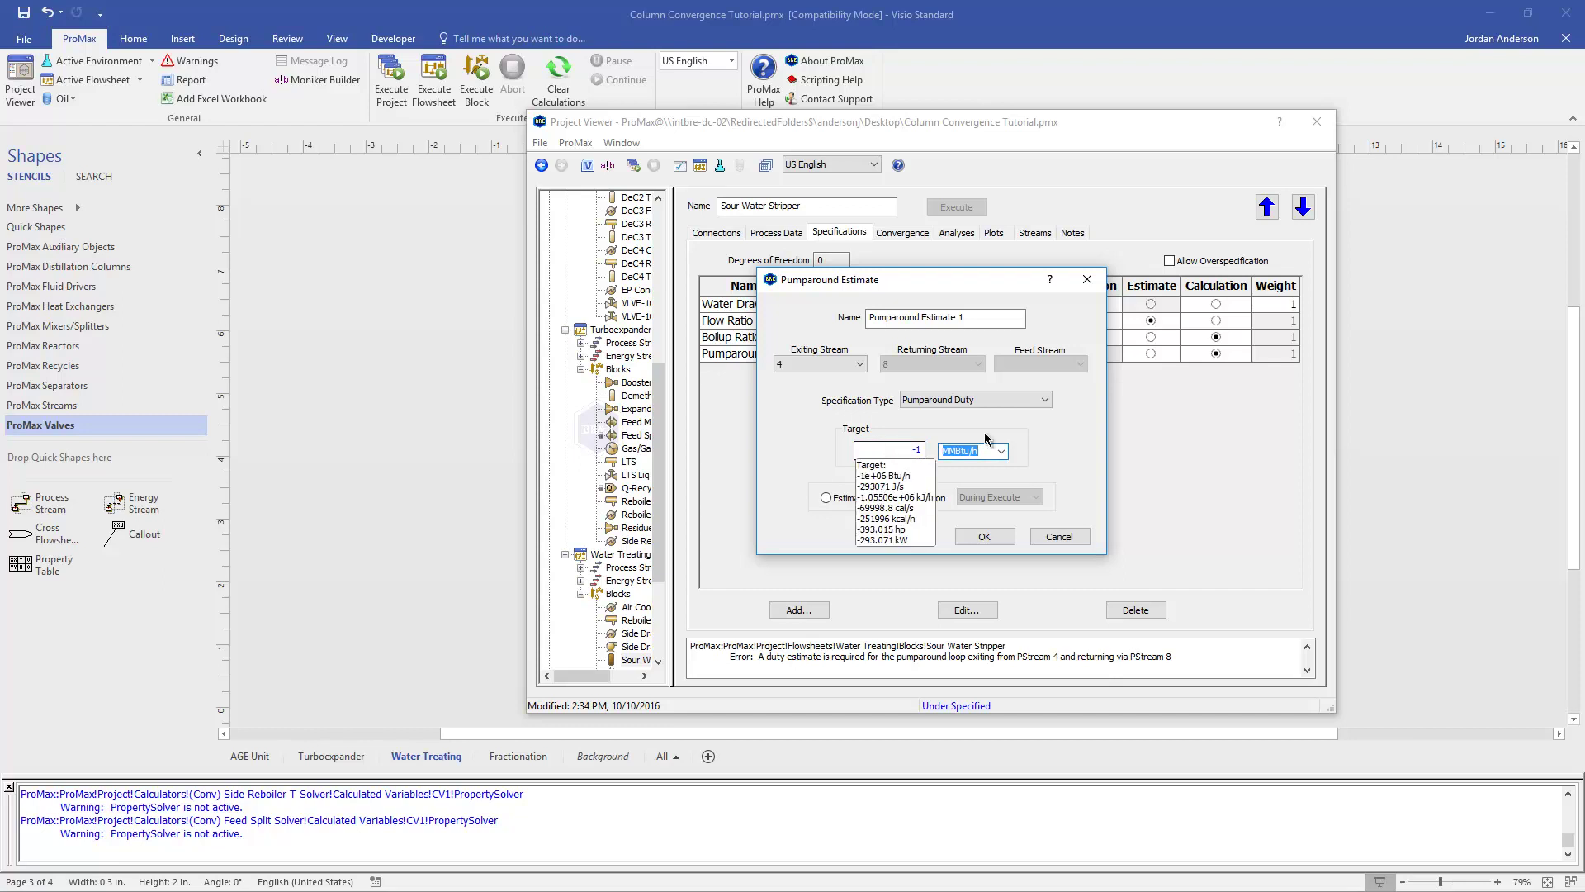
click(982, 450)
click(923, 446)
click(826, 498)
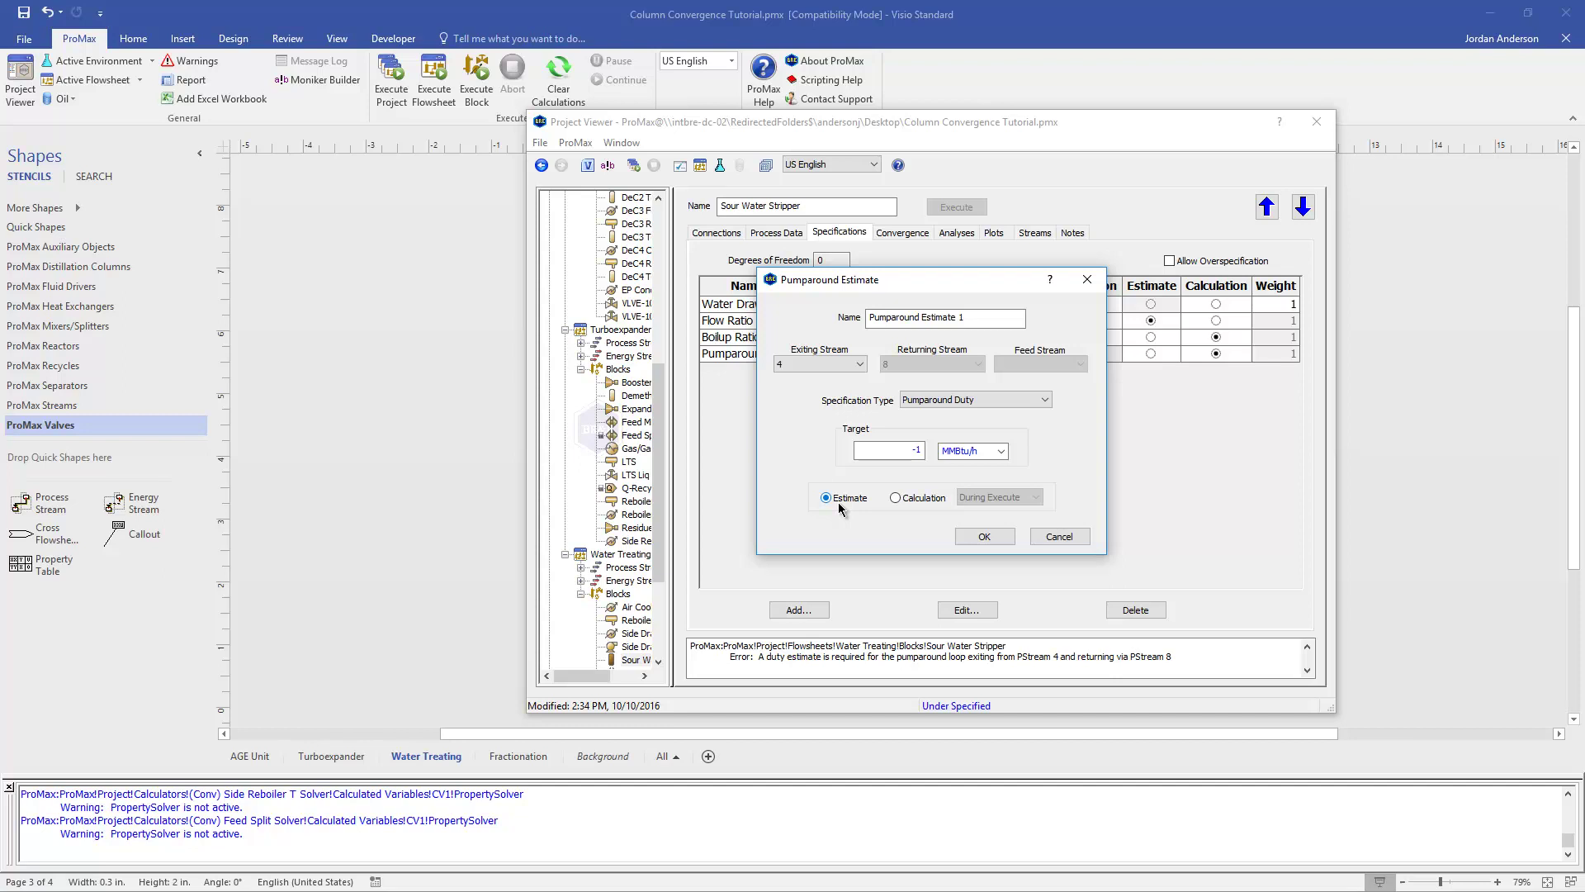
click(888, 450)
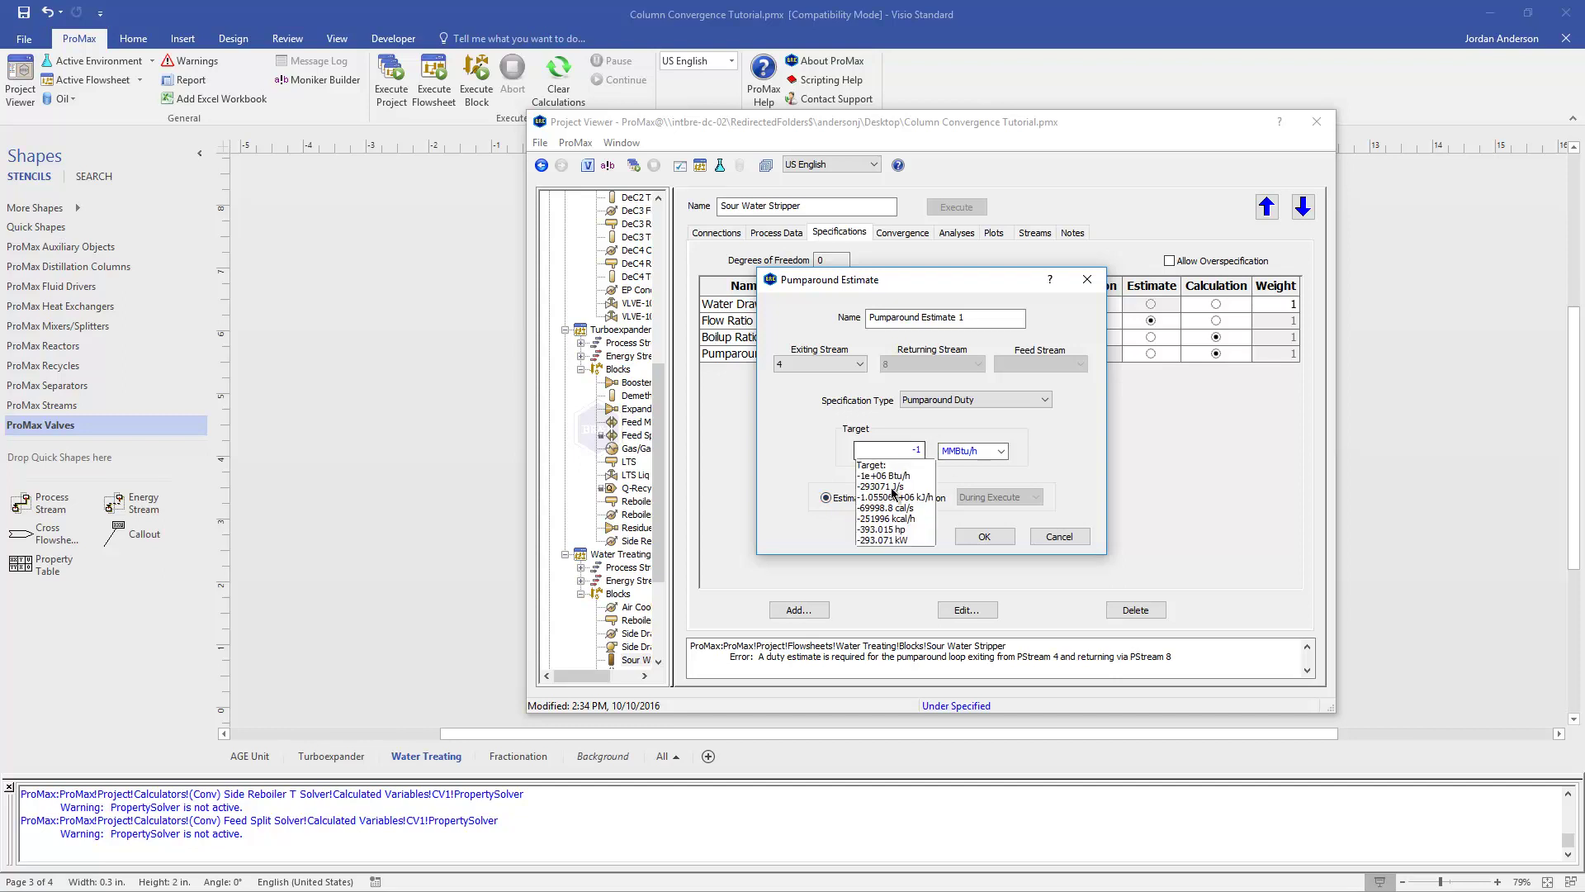
- Re-solve the Sour Water Stripper, check the -13.7569 MMBtu/h pumparound duty, and close its properties
click(984, 537)
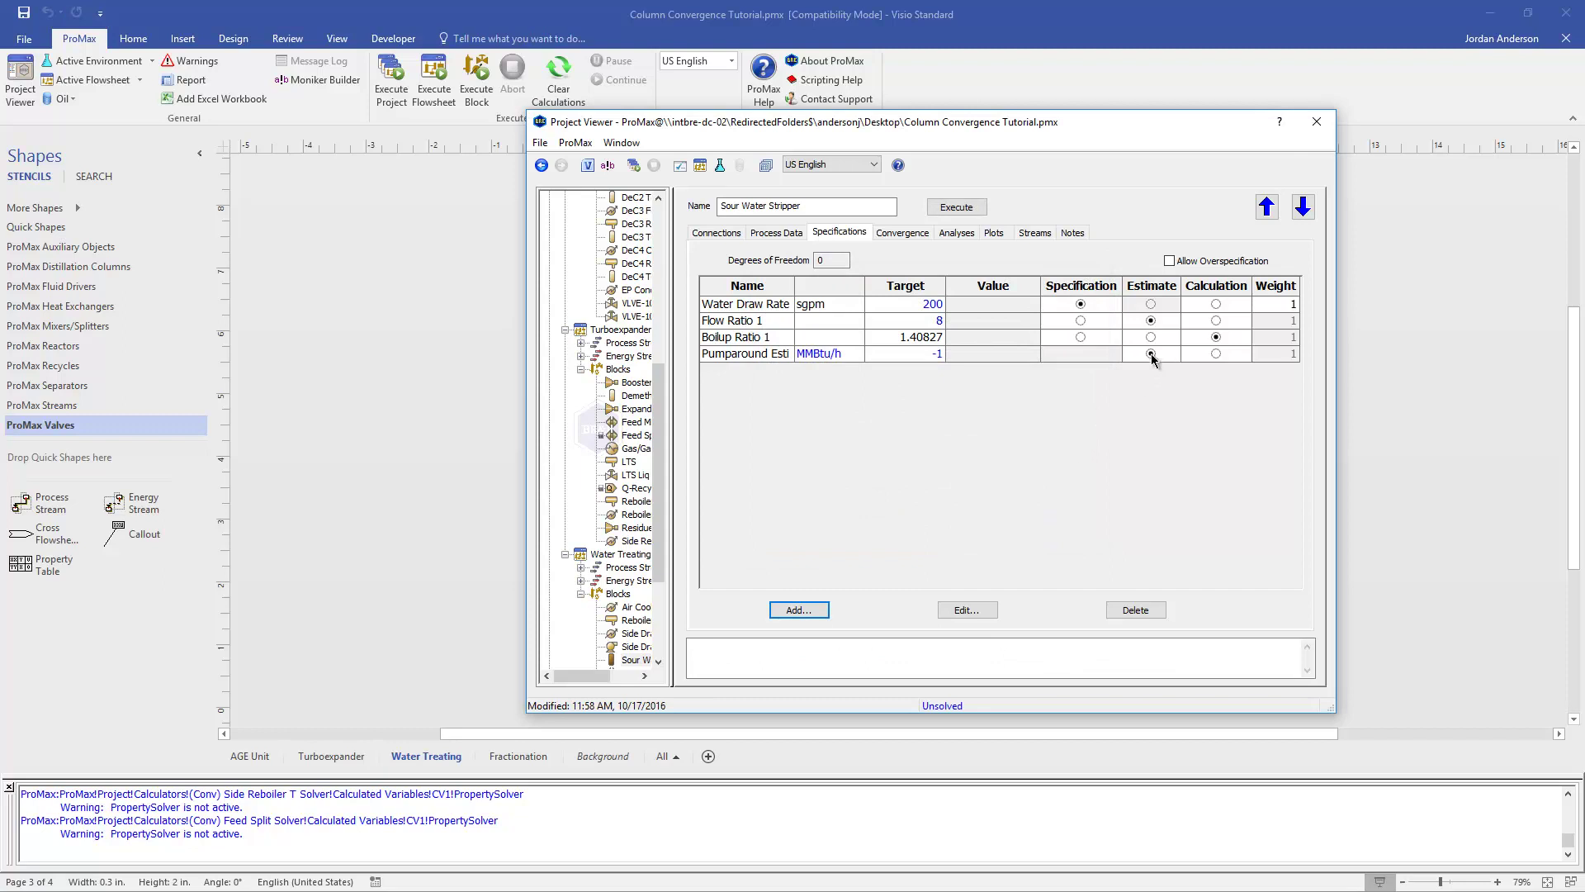
click(955, 208)
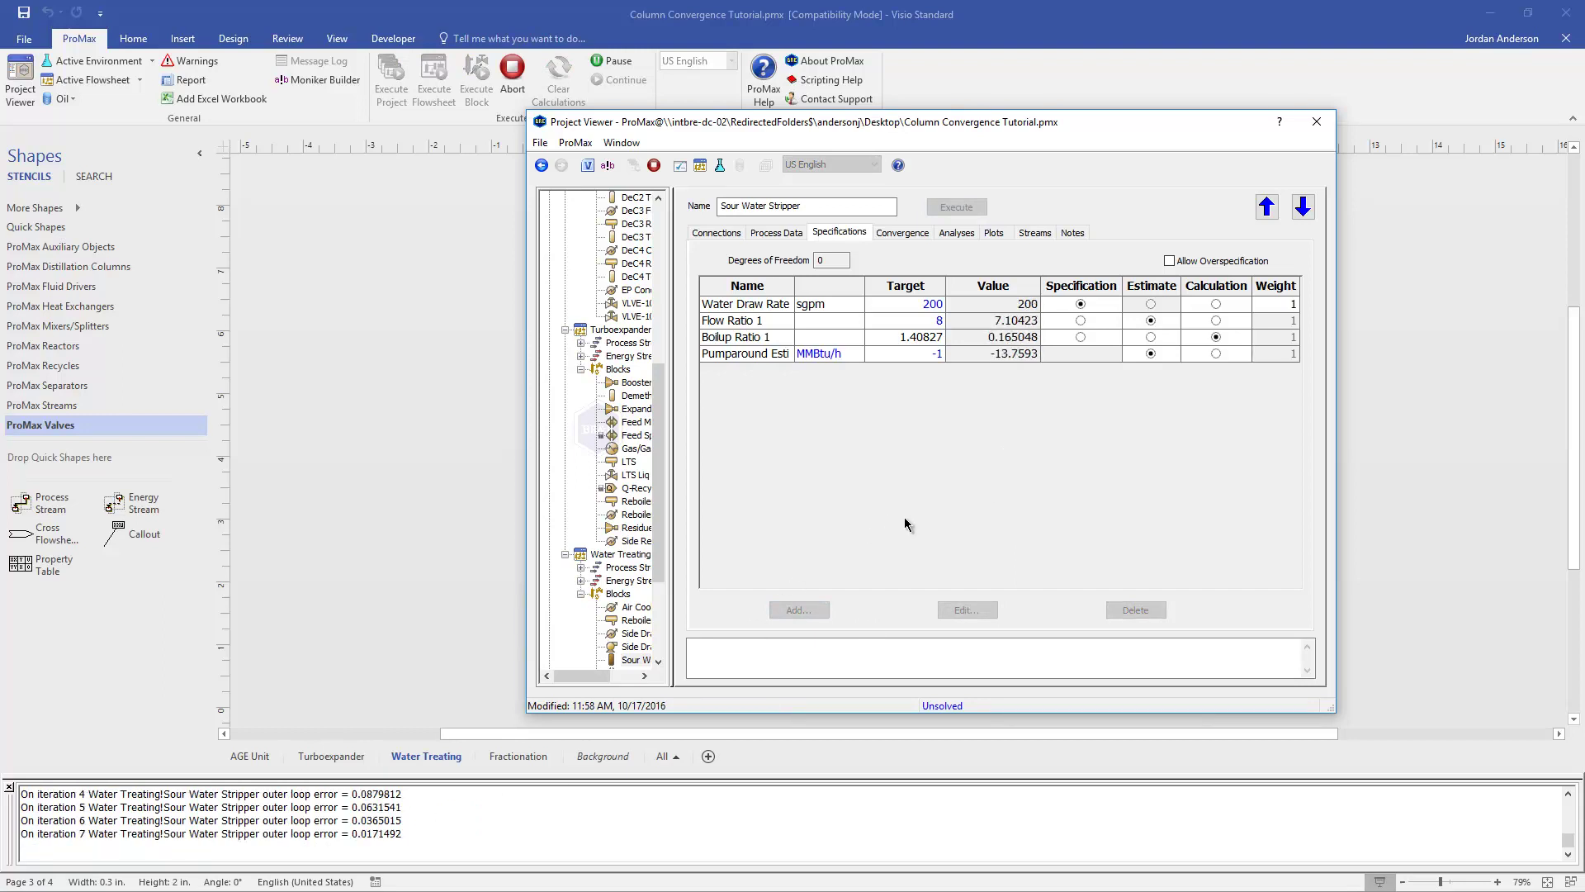
click(995, 355)
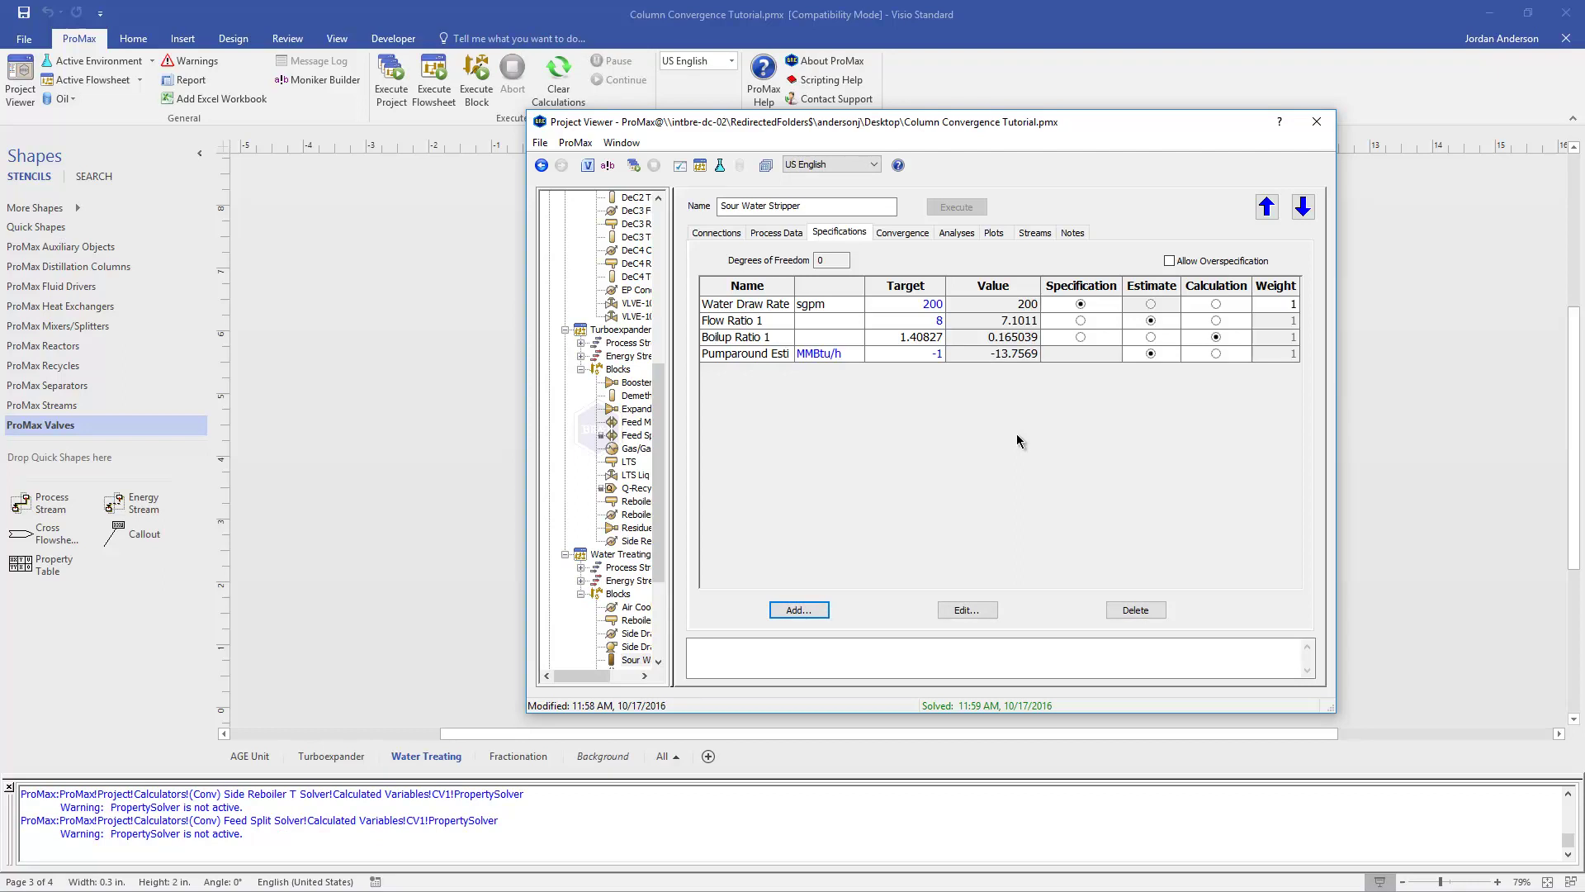
click(1004, 351)
click(1316, 122)
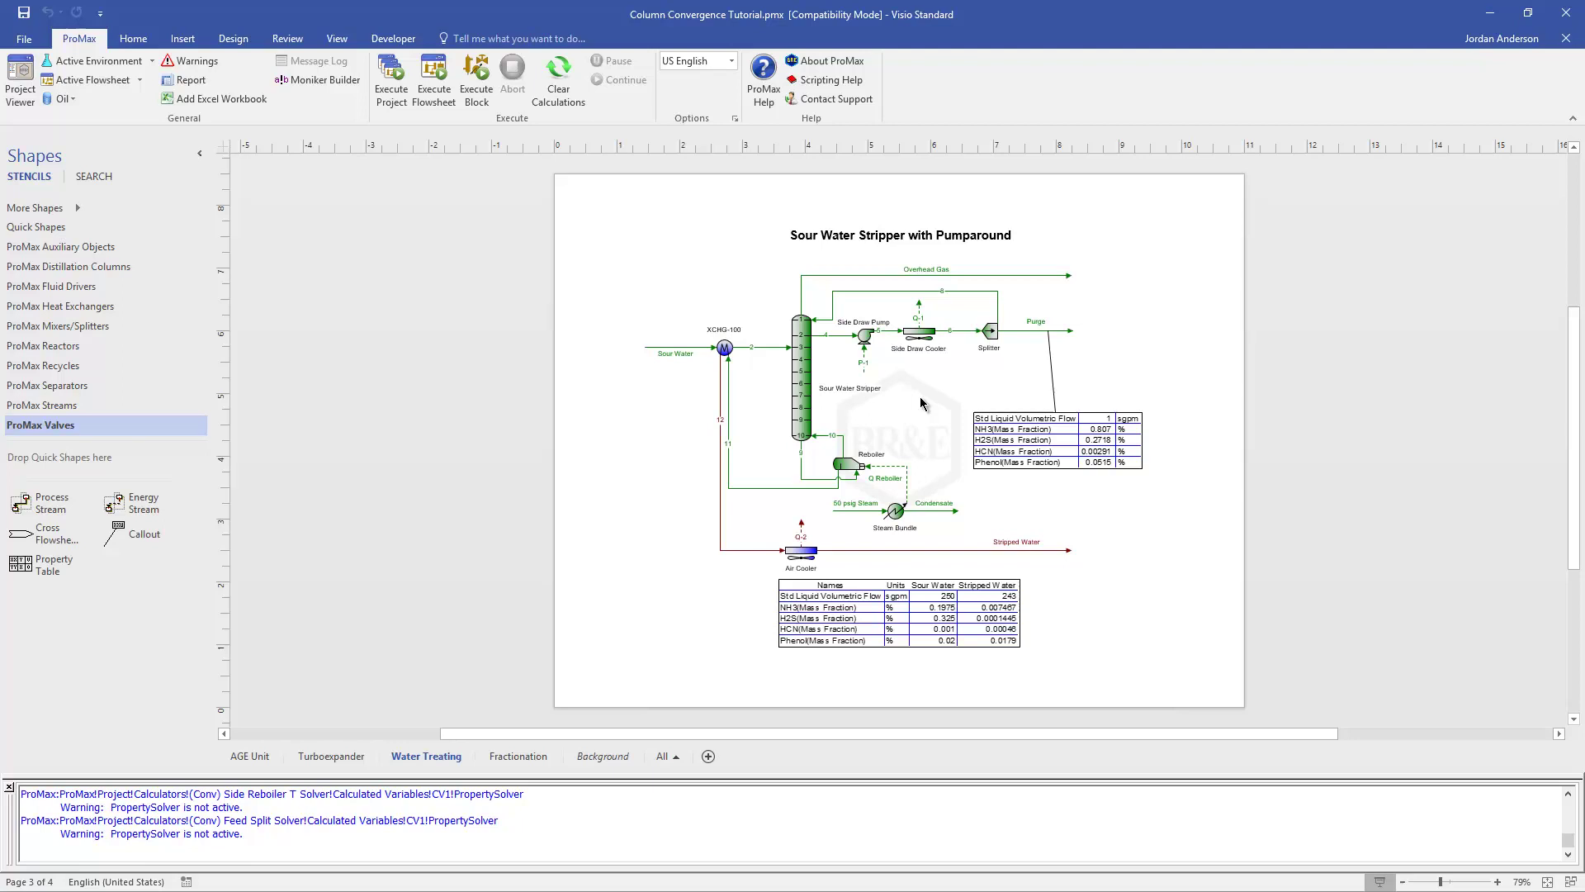
- On the Fractionation flowsheet, solve only the DeC2 Tower with Execute Block
click(531, 766)
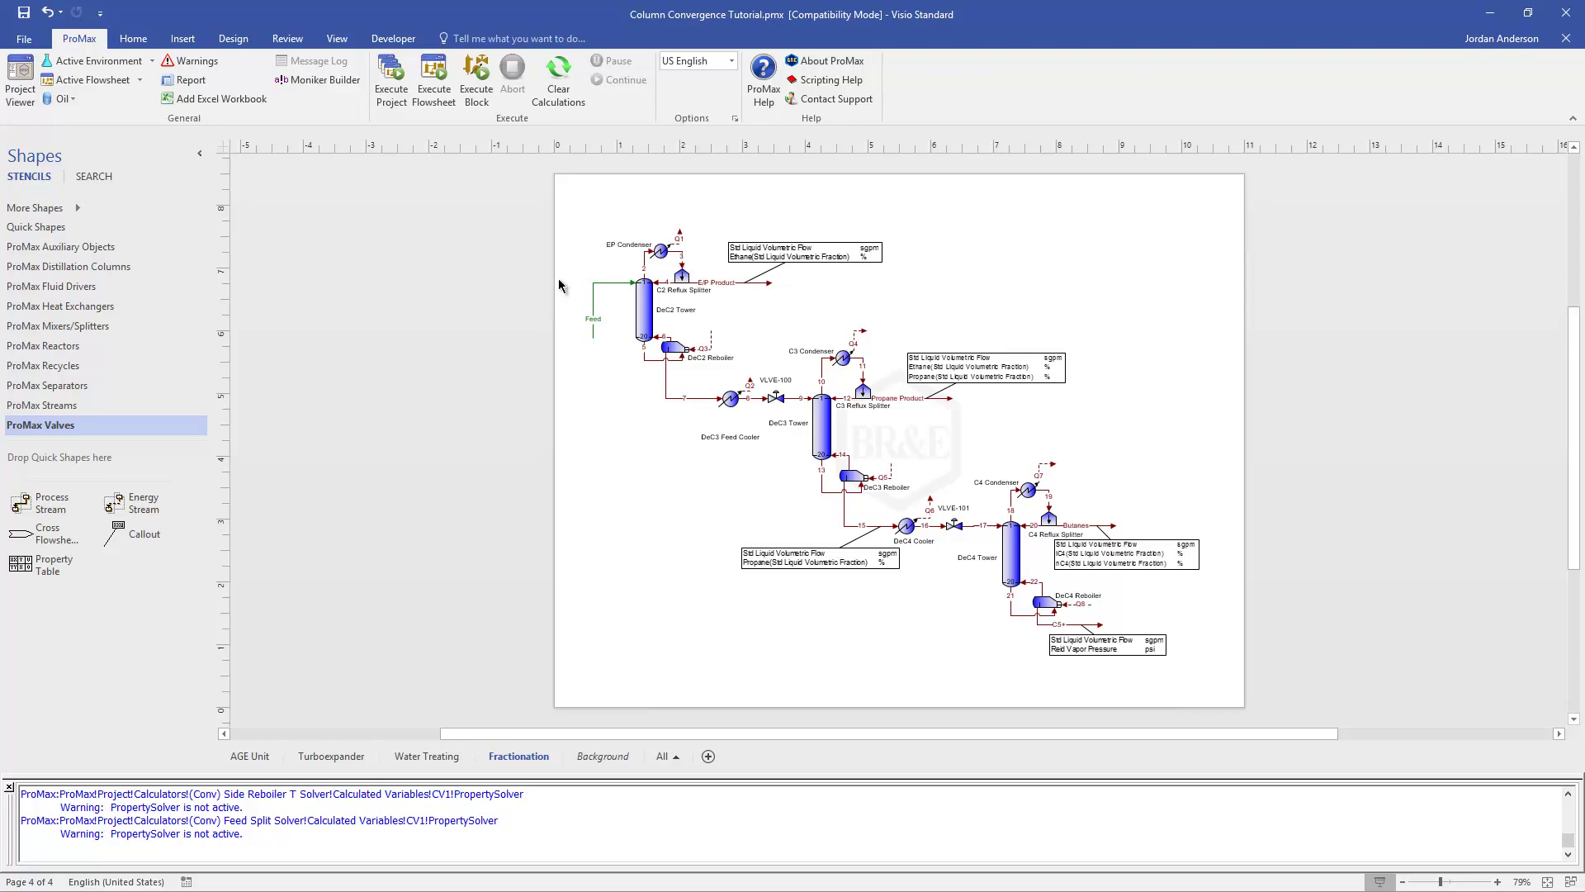
click(642, 320)
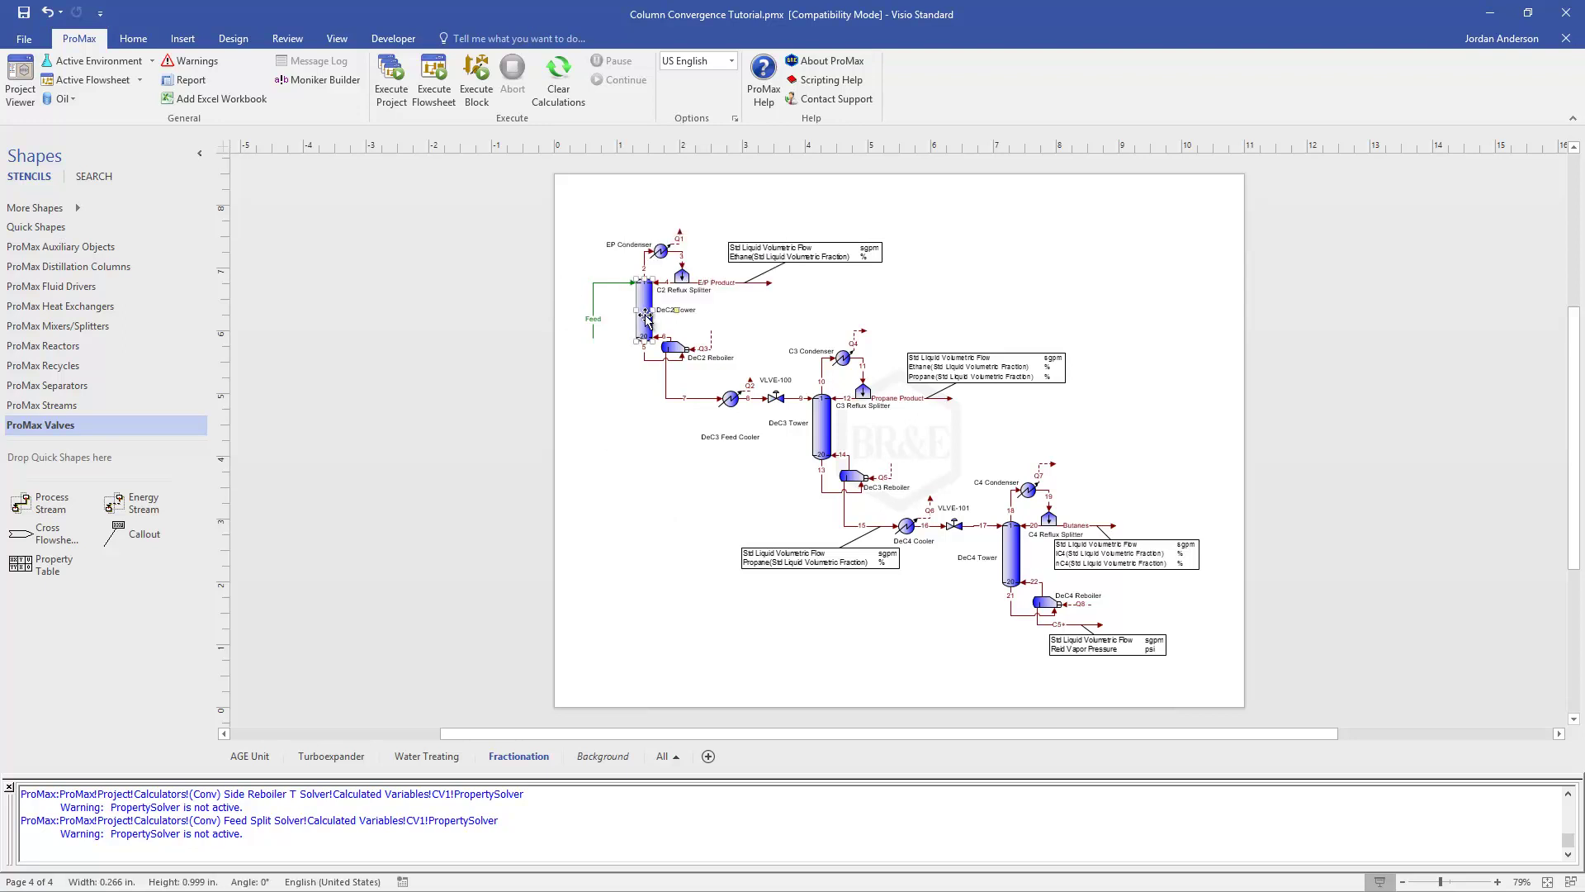
click(480, 85)
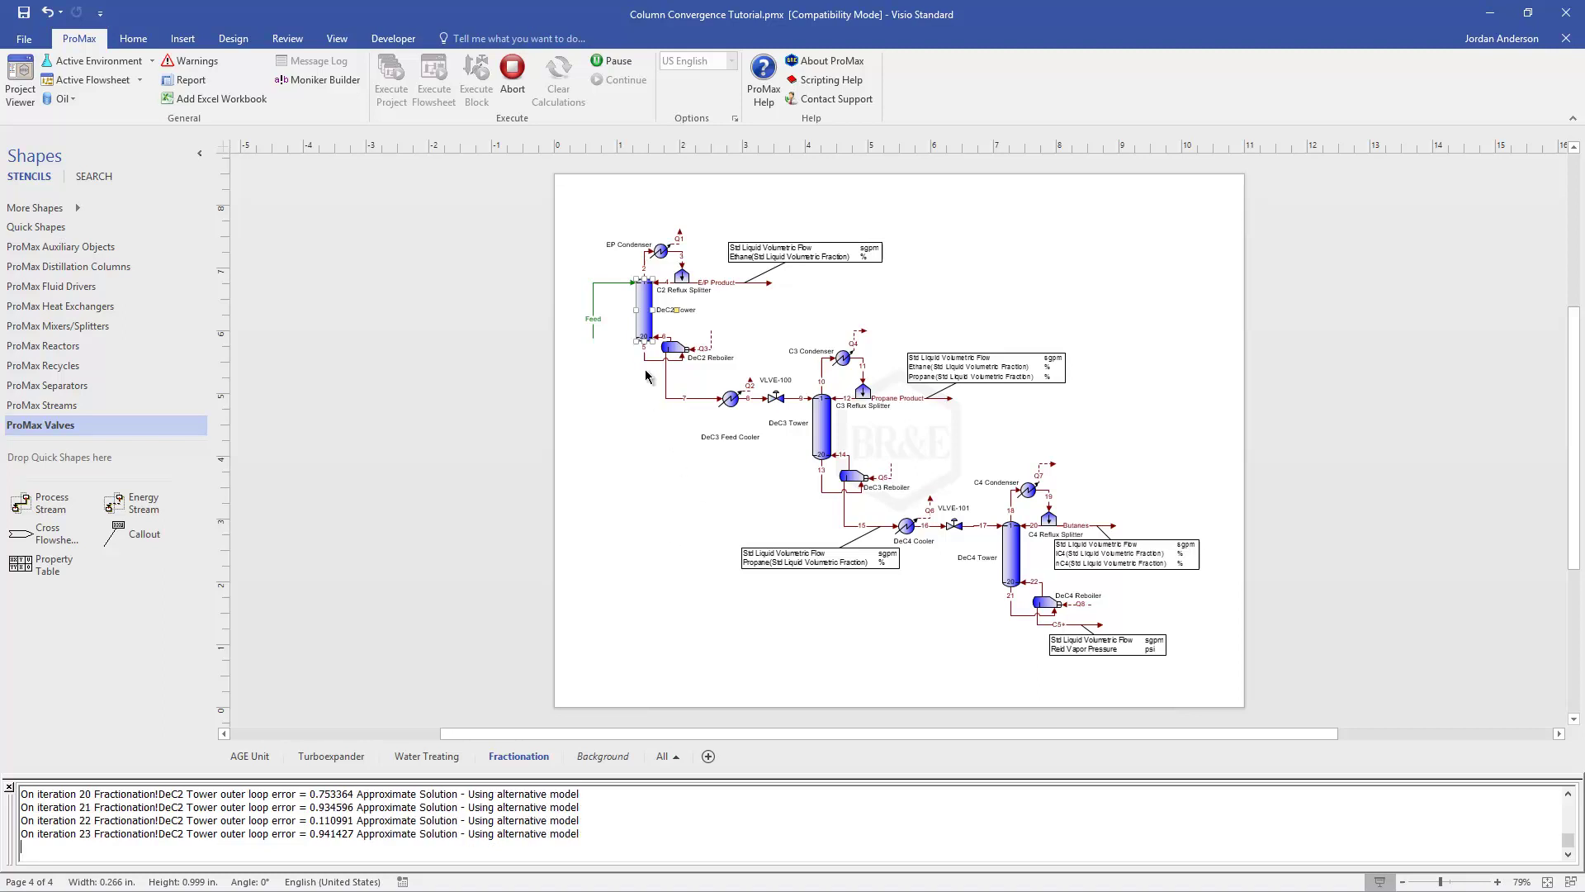
- Review the DeC2 Tower's Bottoms C2 LV% 0.75 and Product C2 LV% 78 targets, then abort the solve
double_click(644, 324)
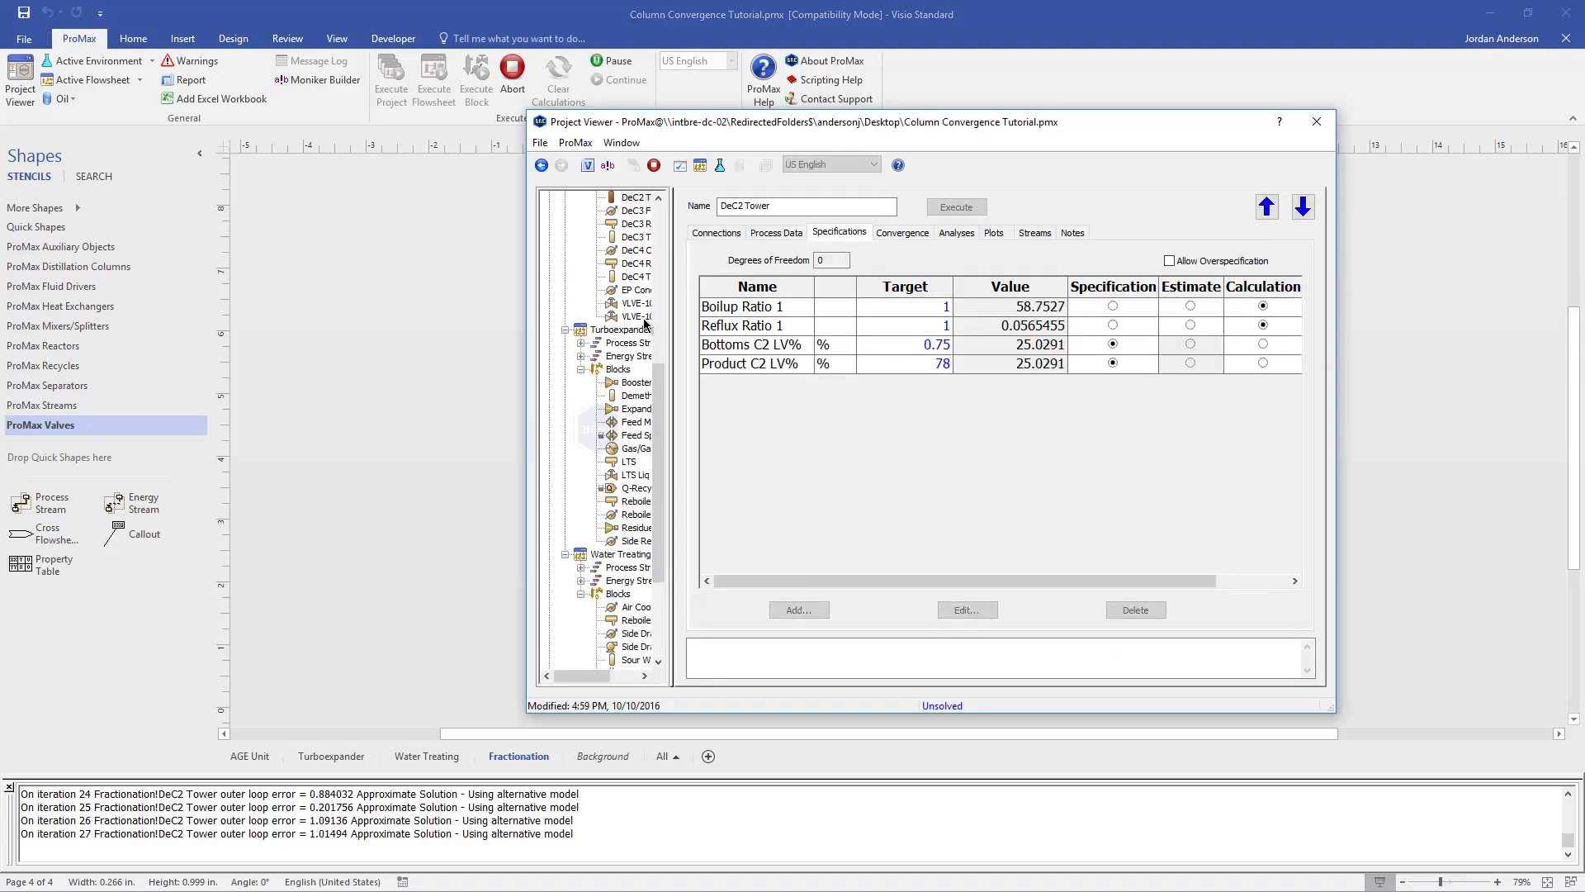
click(915, 343)
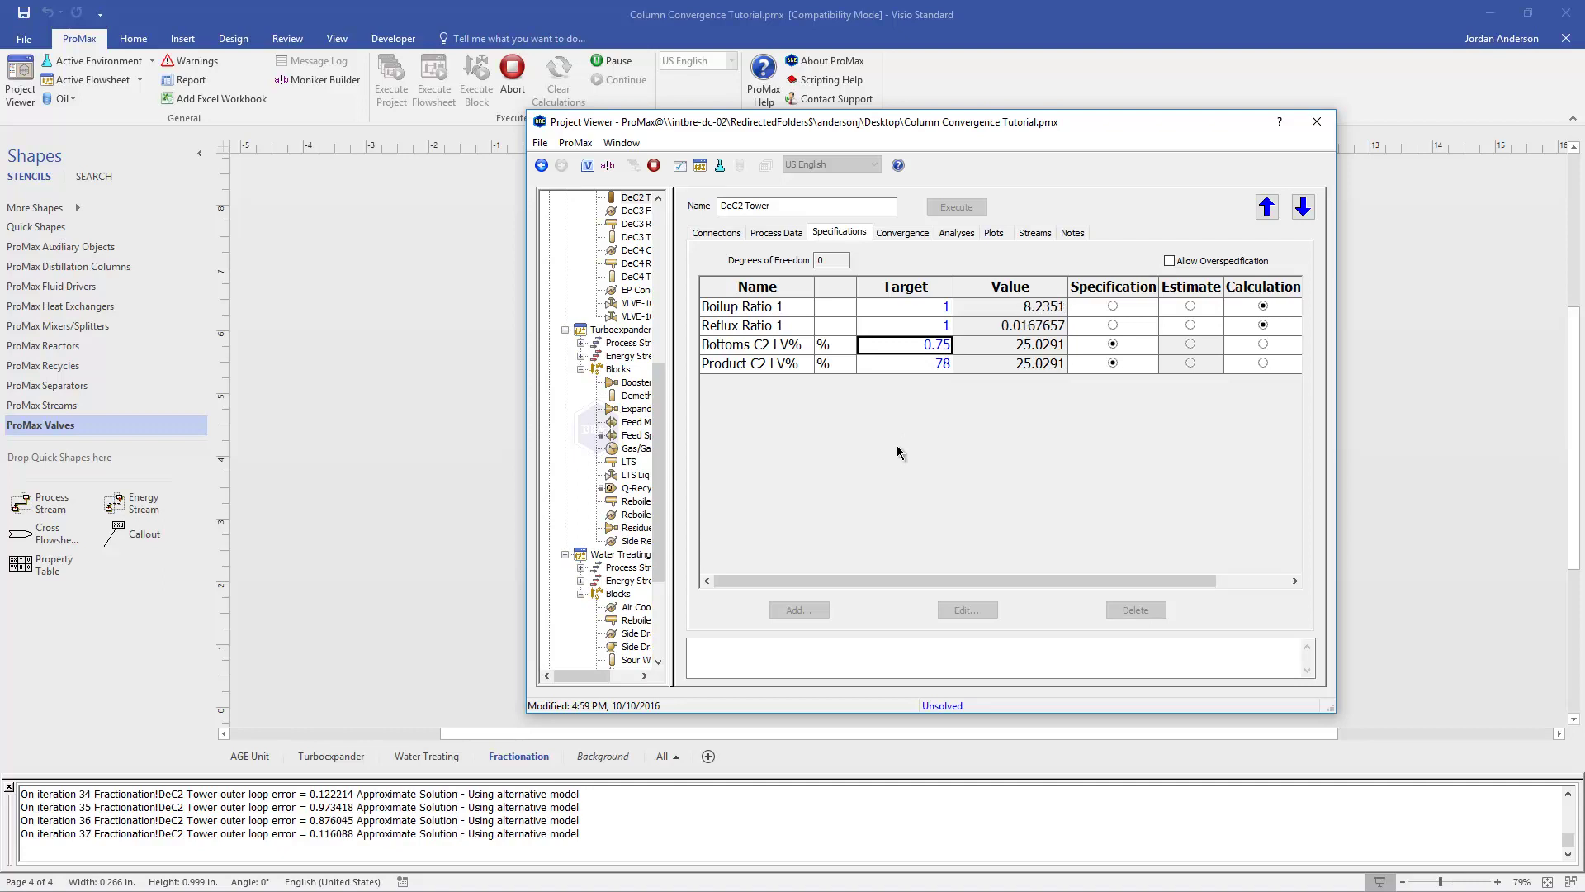
click(912, 365)
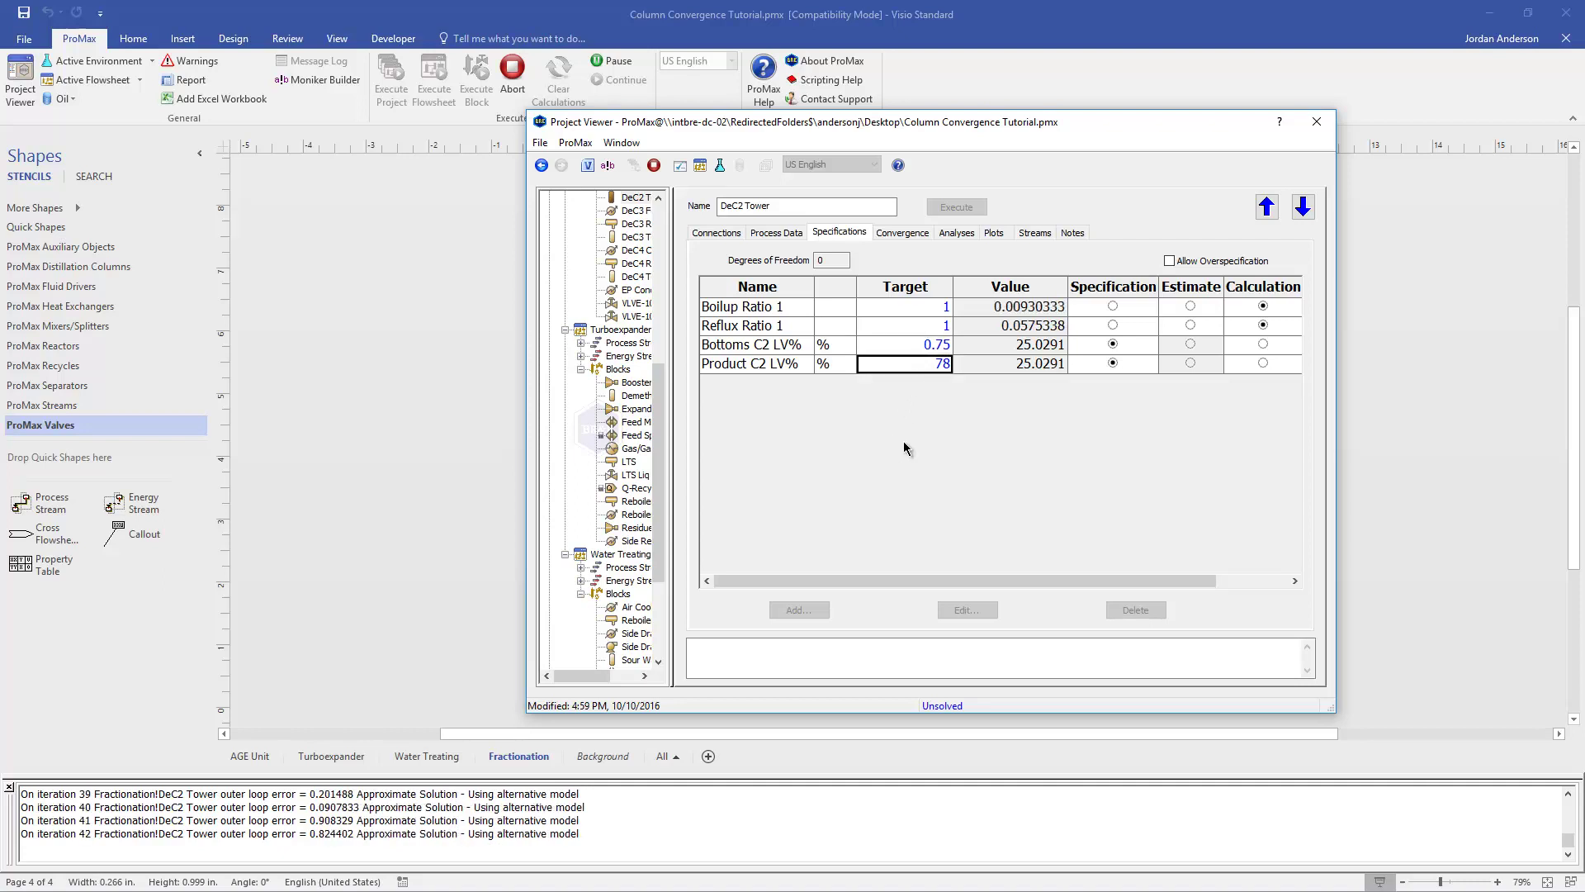
click(1011, 364)
key(Up)
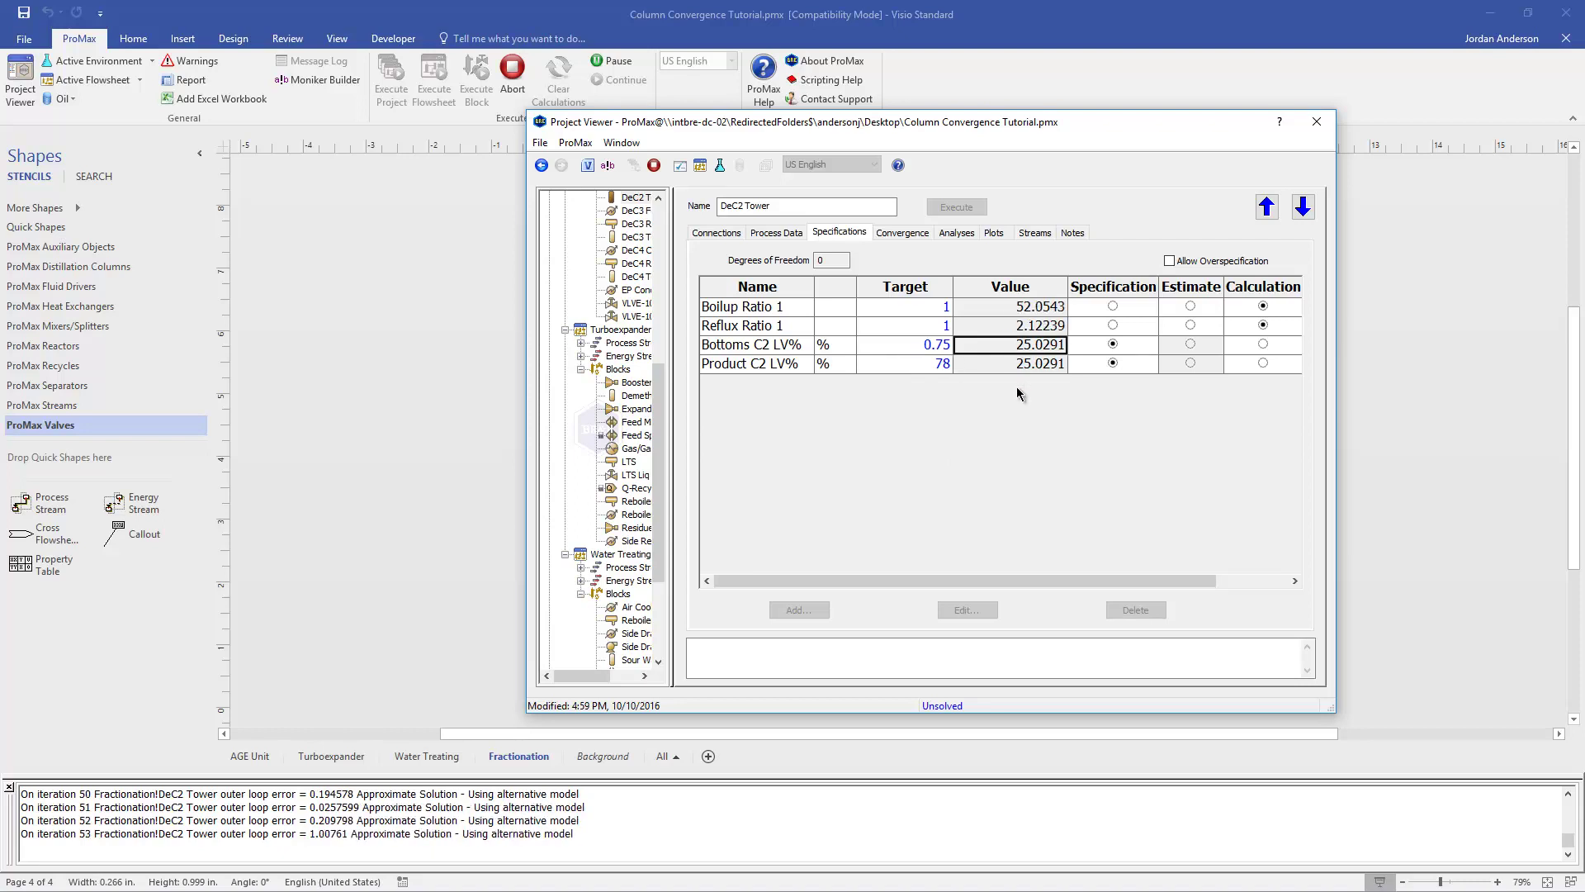
click(654, 166)
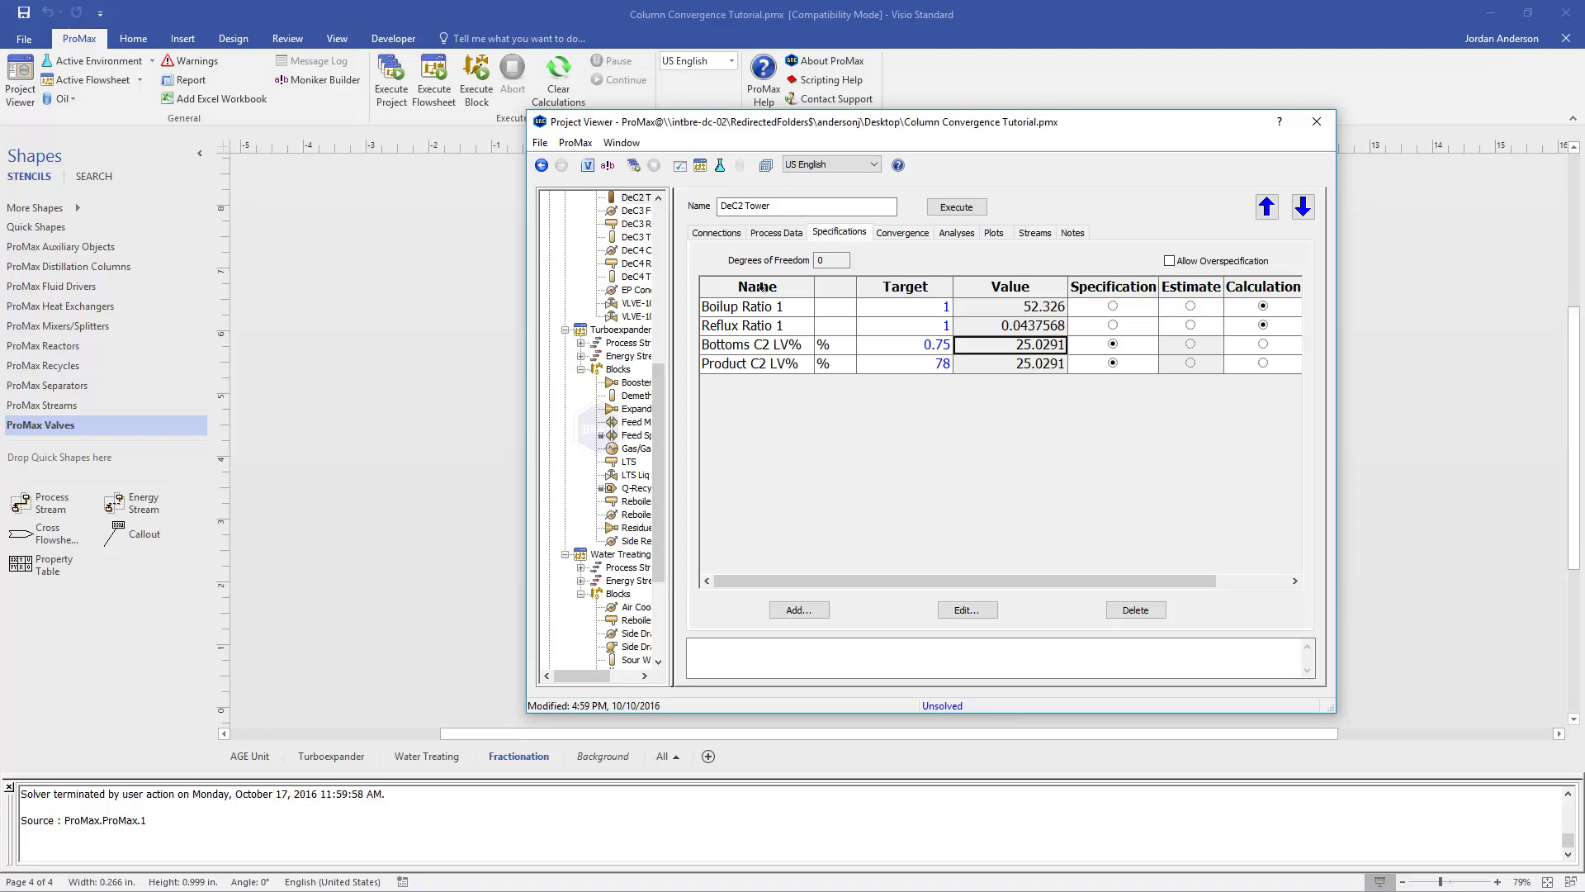
- Make both C2 LV% specs calculated and Boilup and Reflux Ratio 1 active, then solve the tower
click(777, 307)
click(782, 327)
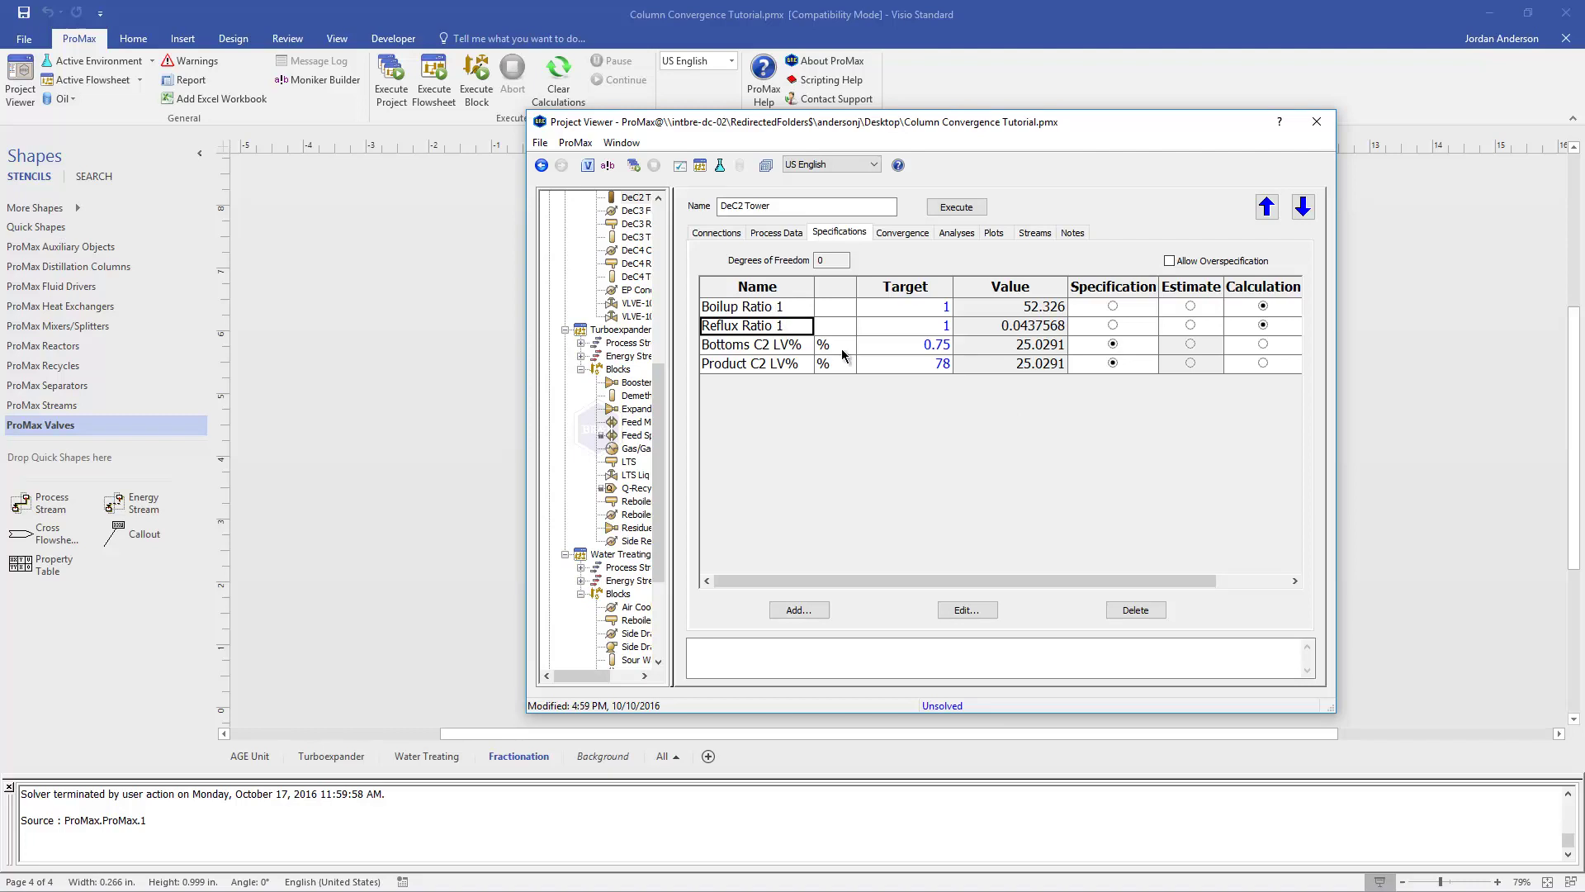
click(1265, 344)
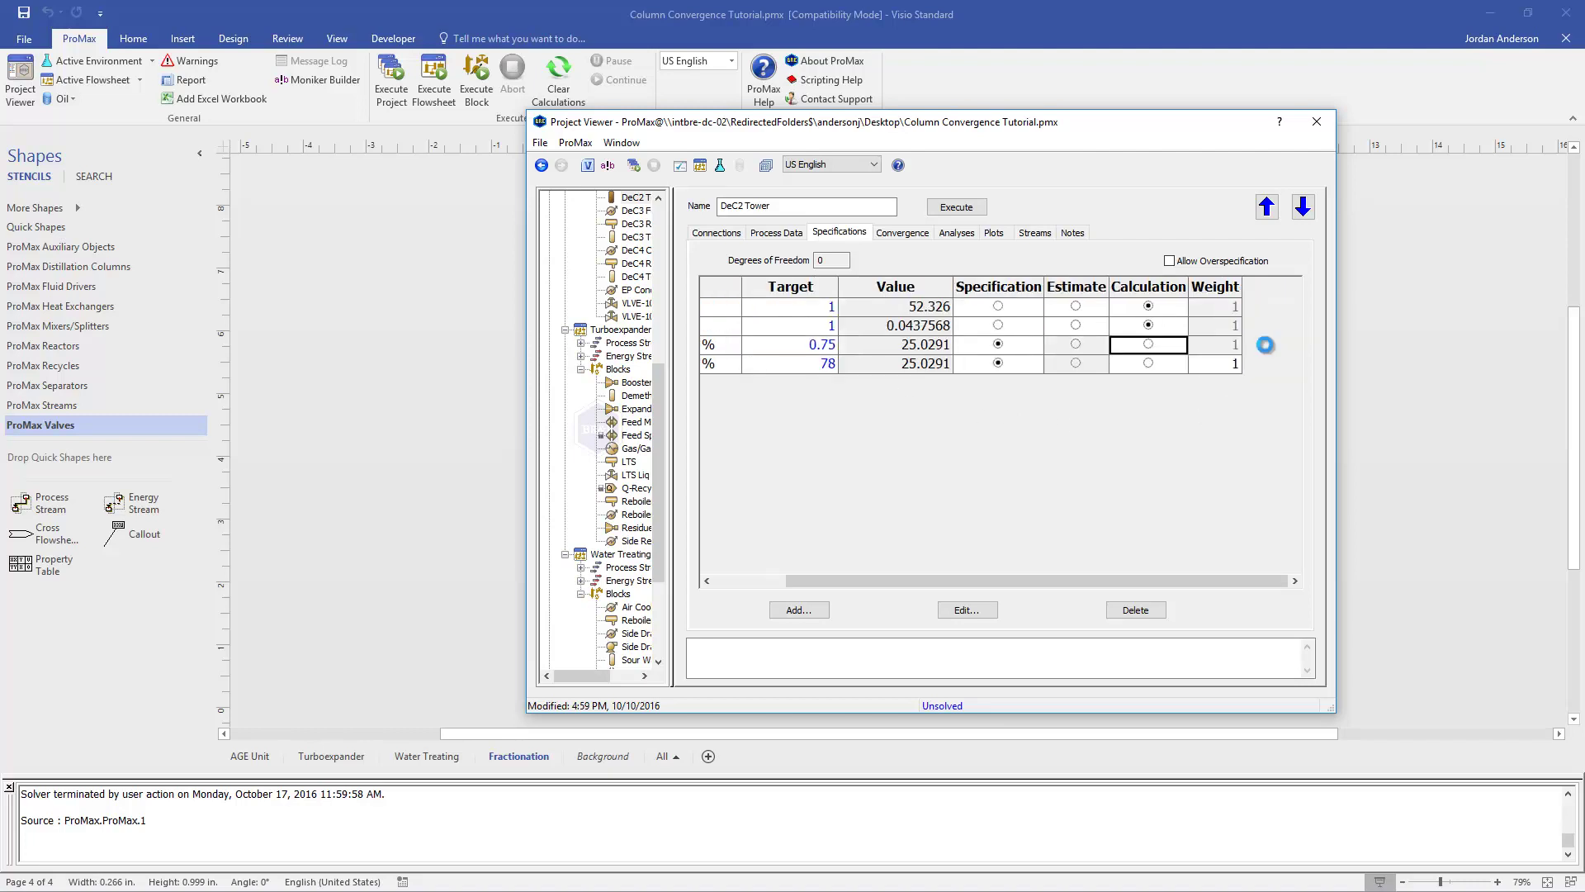
click(1147, 364)
drag(958, 584, 826, 542)
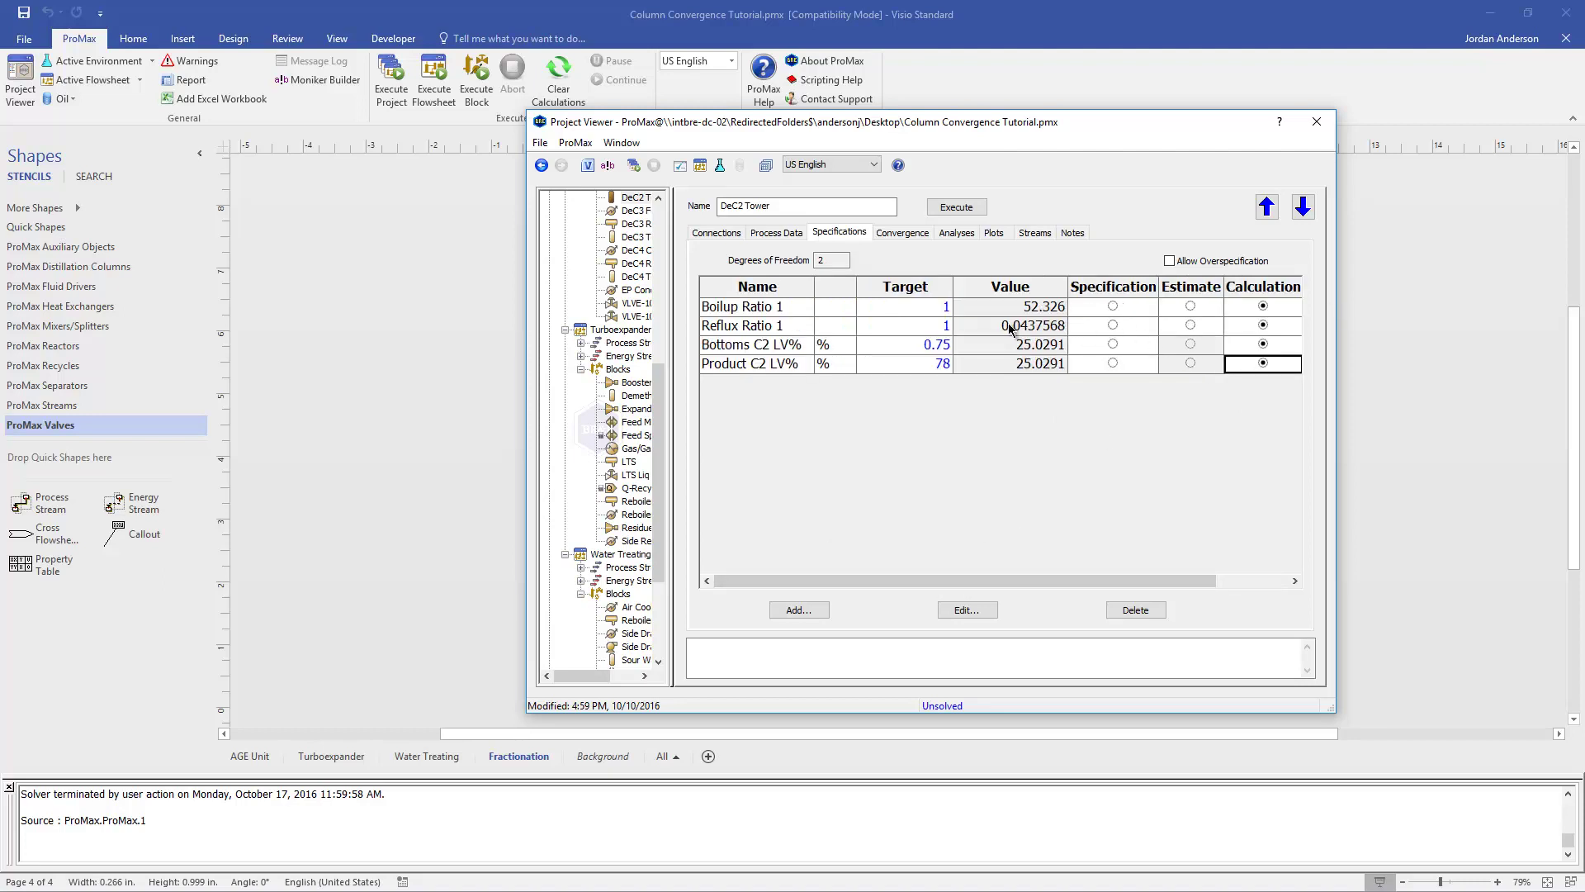
click(1113, 306)
click(1113, 324)
click(915, 311)
click(918, 324)
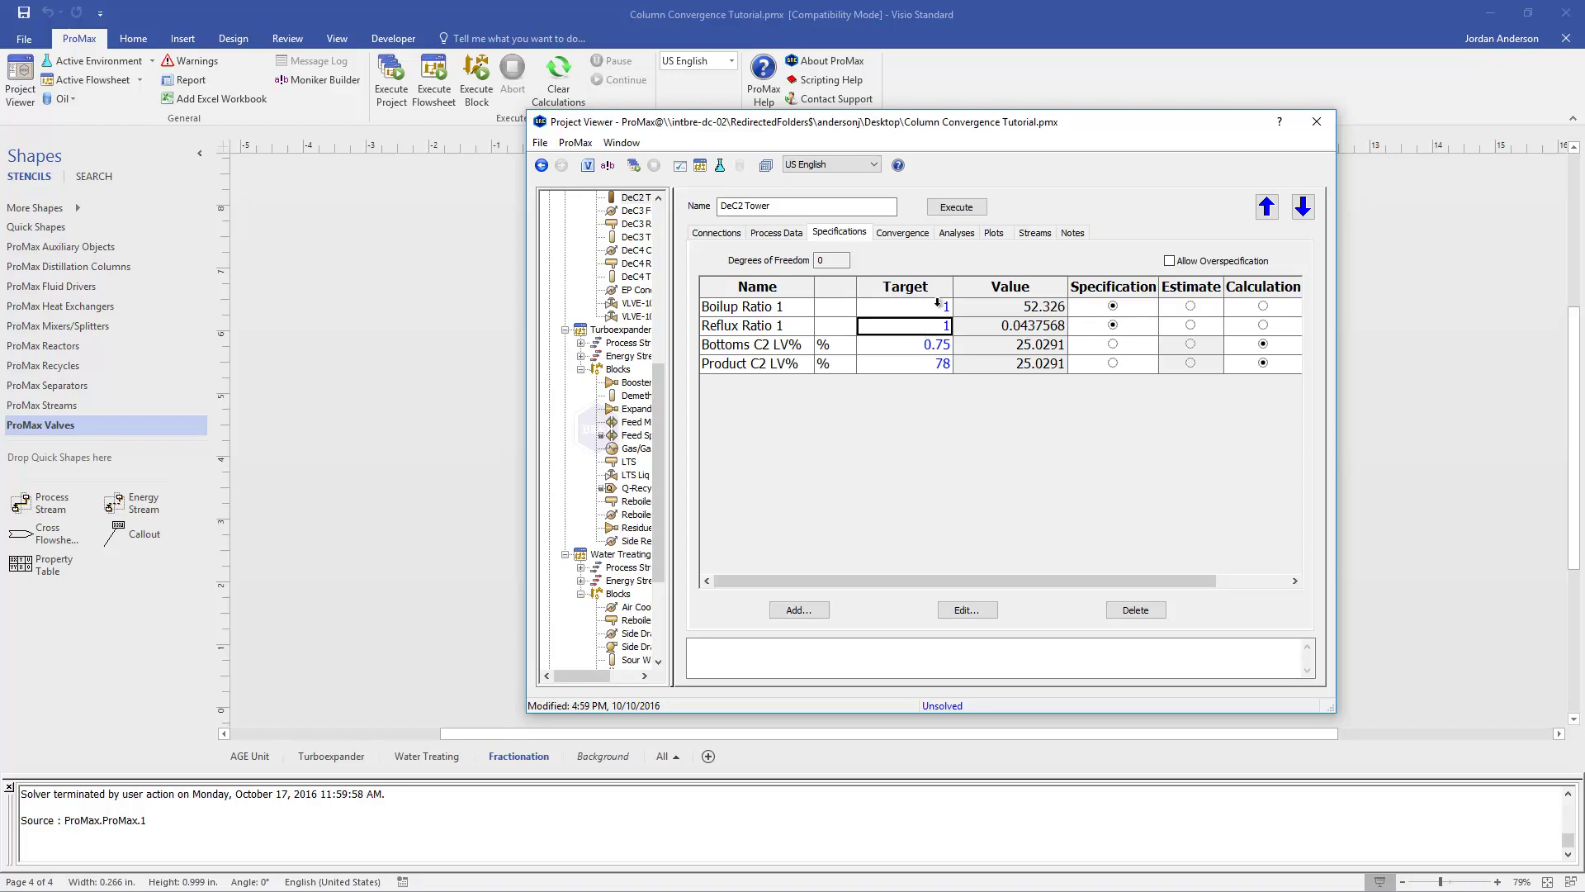
click(973, 209)
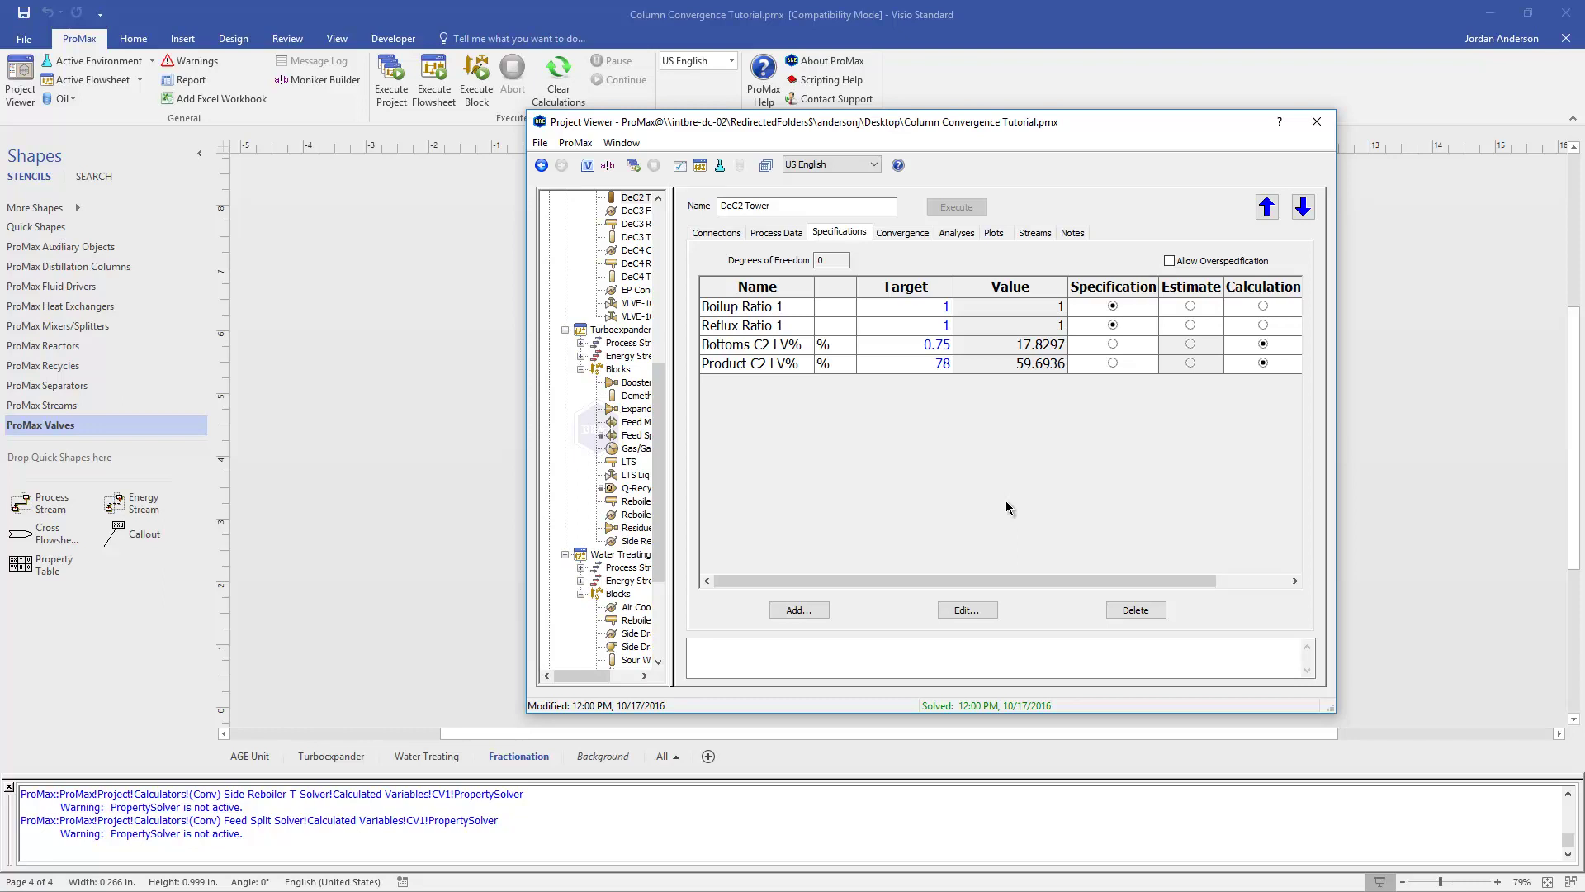
- Check the resulting C2 LV% values, then set both ratio targets to 2 and solve
click(1003, 345)
click(998, 364)
click(919, 310)
text(2)
key(Return)
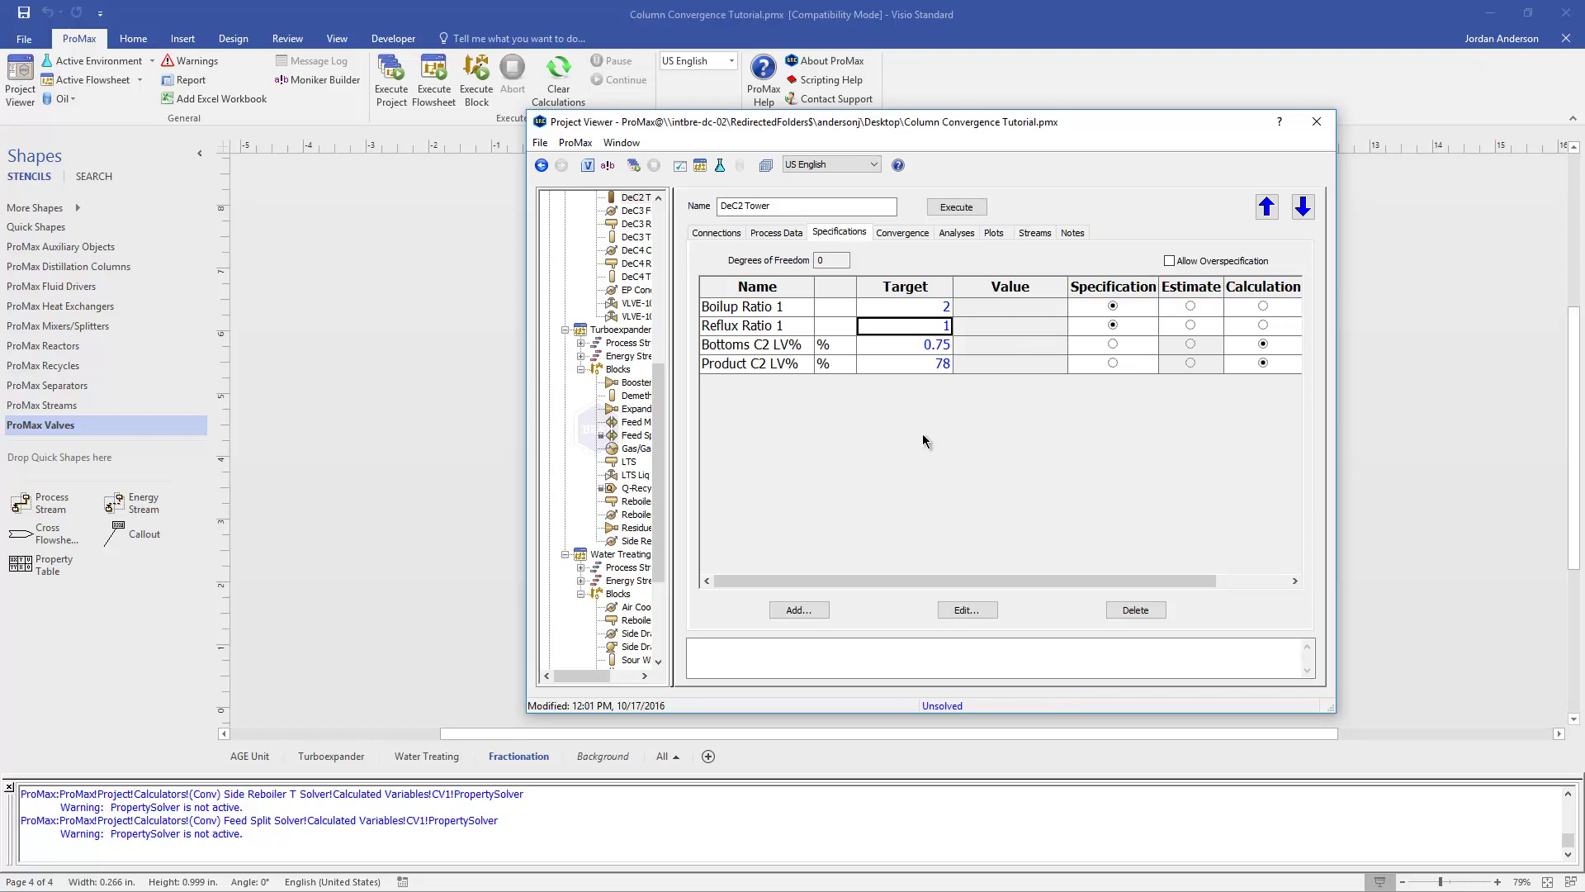
text(2)
key(Return)
click(956, 208)
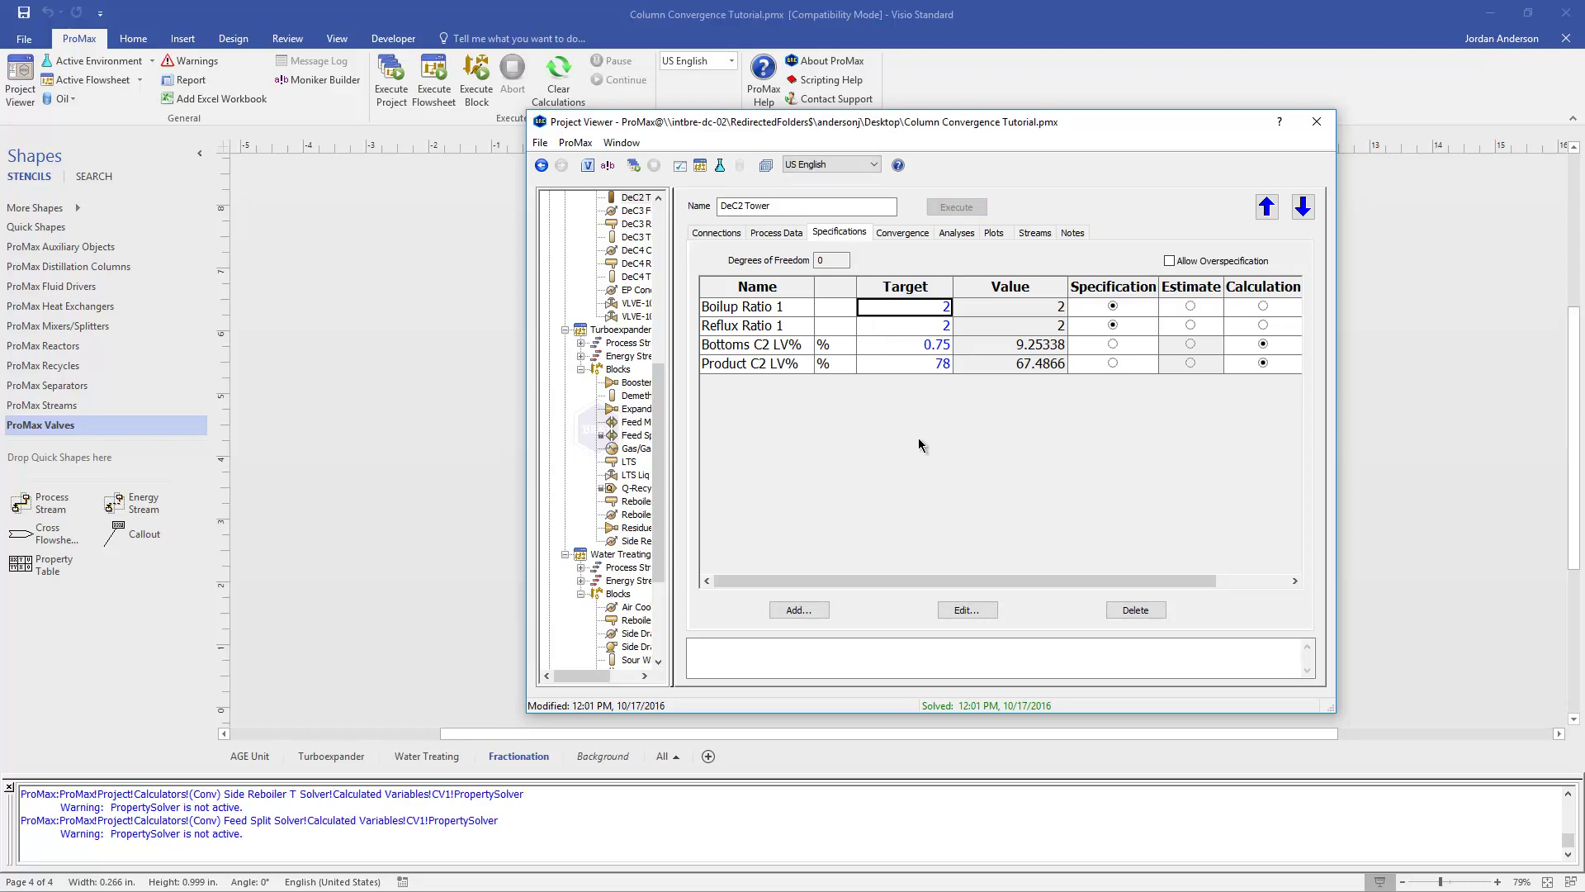
- Raise the boilup and reflux ratio targets to 3 and solve the tower
text(3)
key(Return)
text(3)
key(Return)
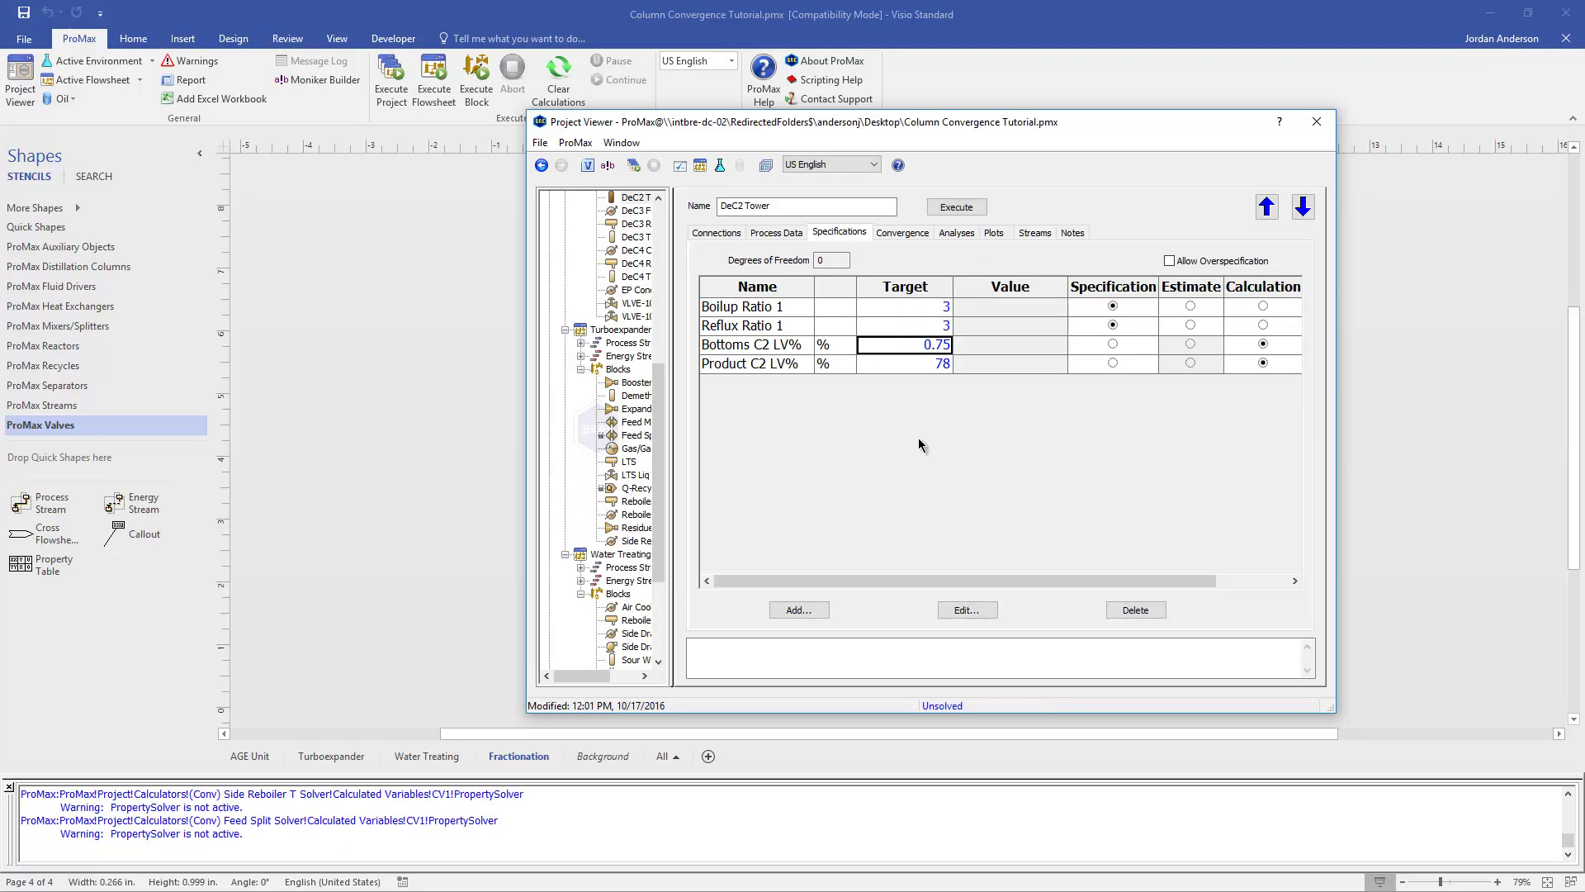
click(956, 207)
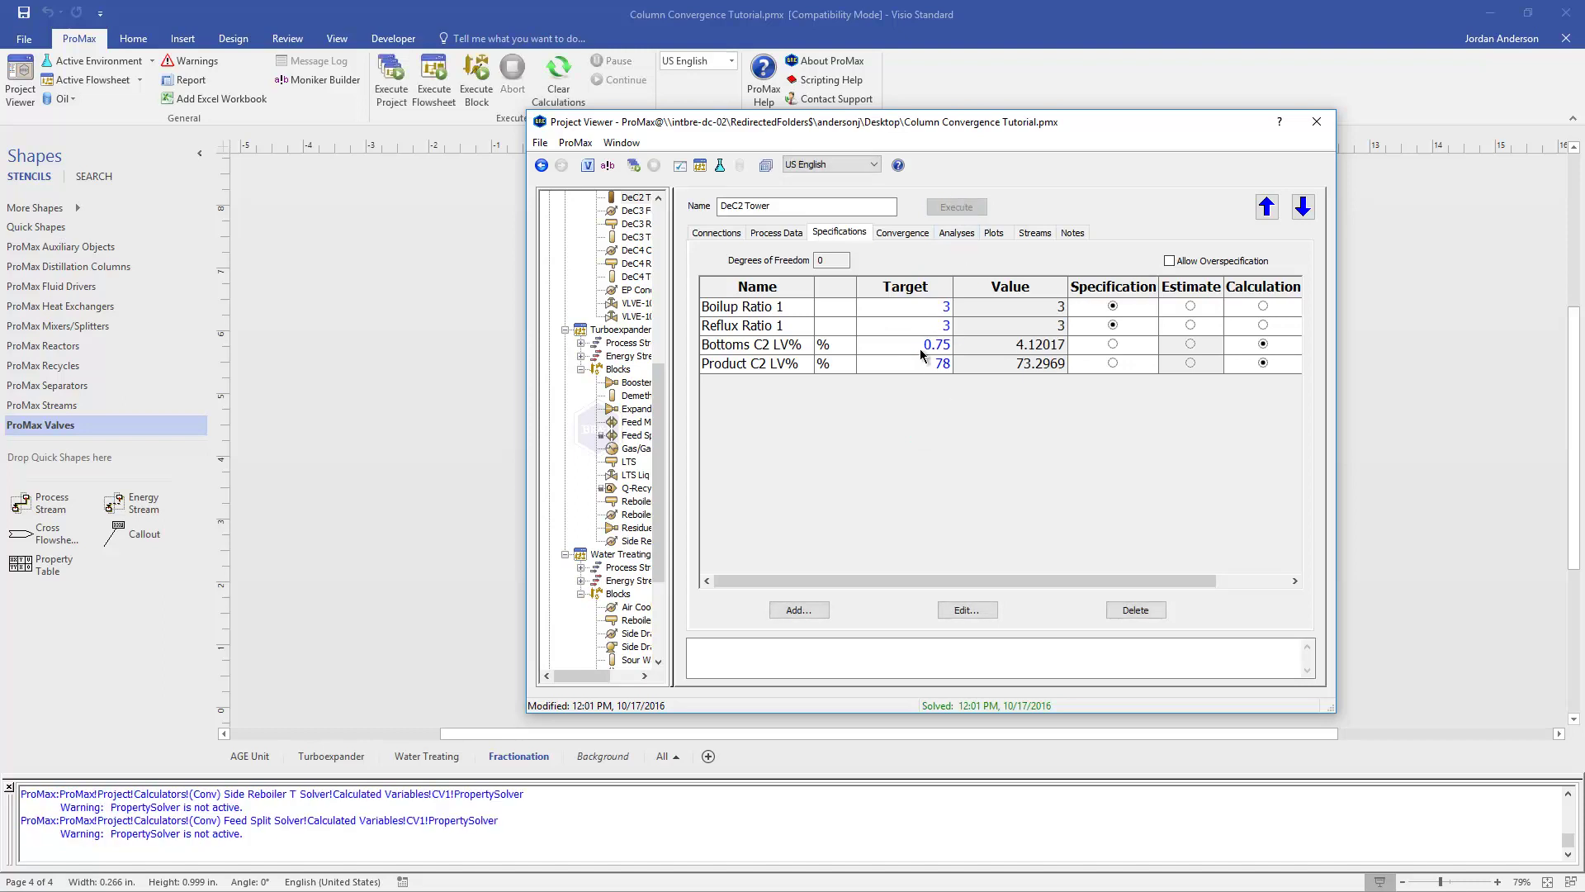
- Raise the boilup and reflux ratio targets to 4 and solve the tower
text(4)
key(Return)
text(4)
key(Return)
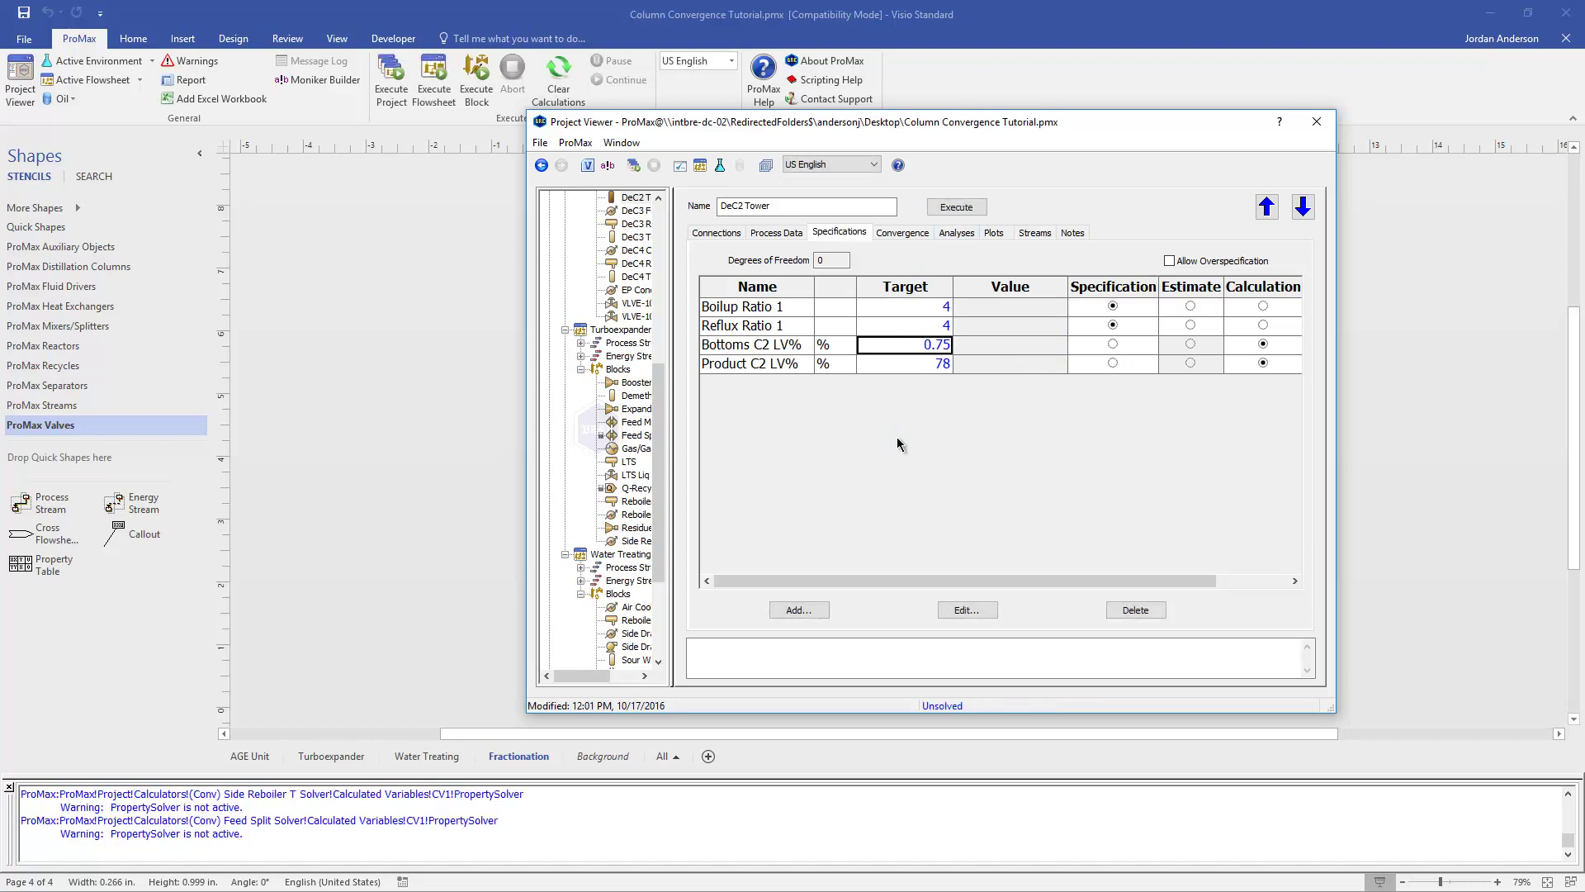
click(956, 208)
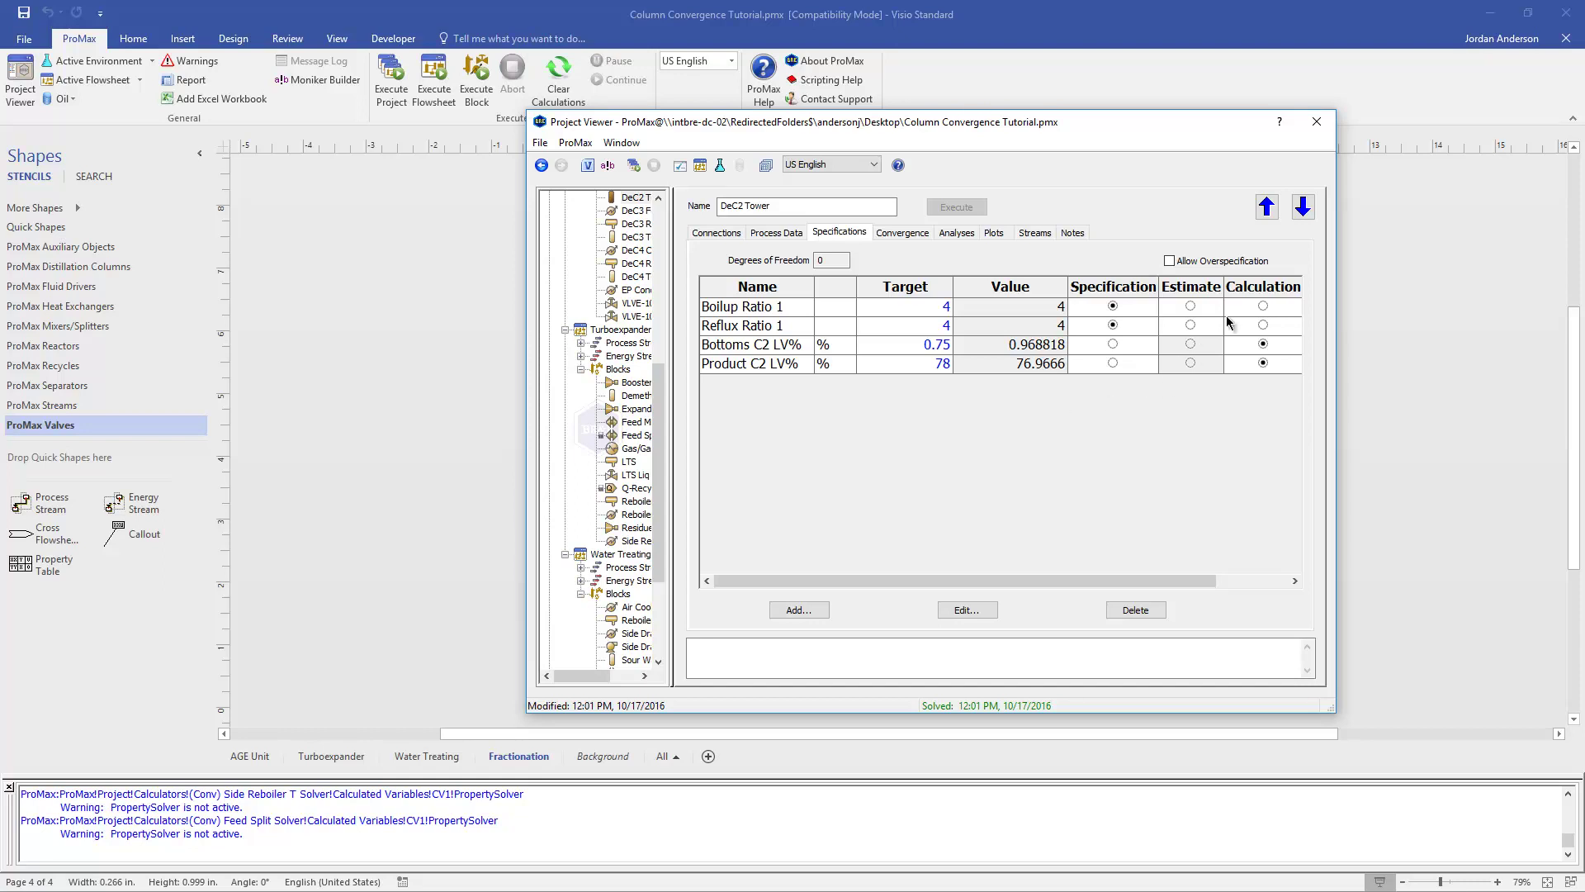
- Make the boilup and reflux ratios calculated and the 0.75% and 78% C2 specs active, then solve
click(1263, 306)
click(1147, 325)
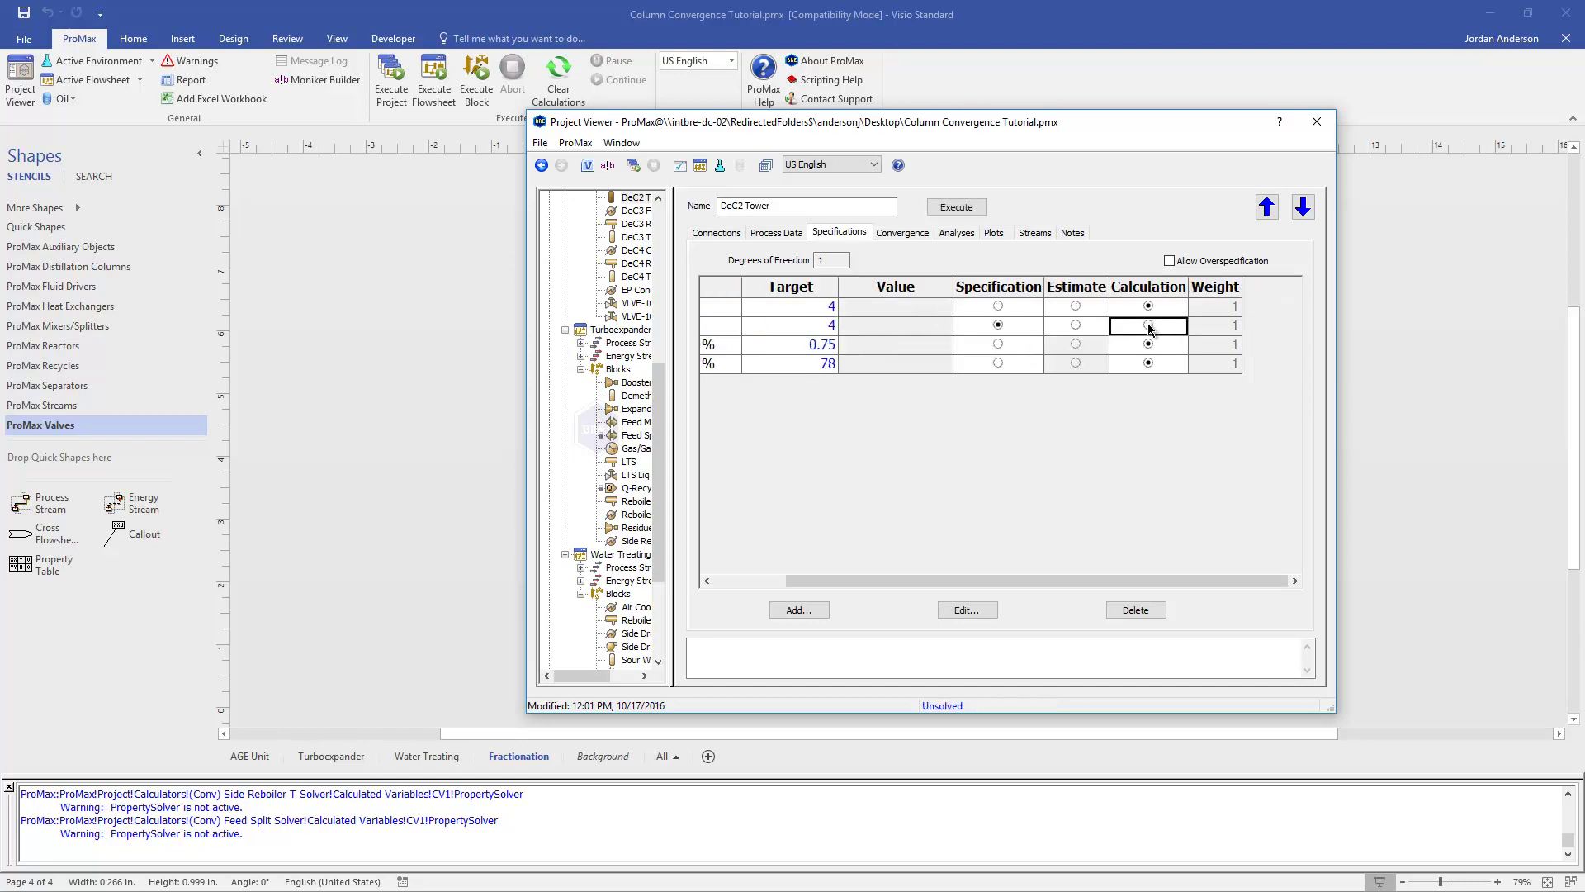
click(998, 343)
click(998, 363)
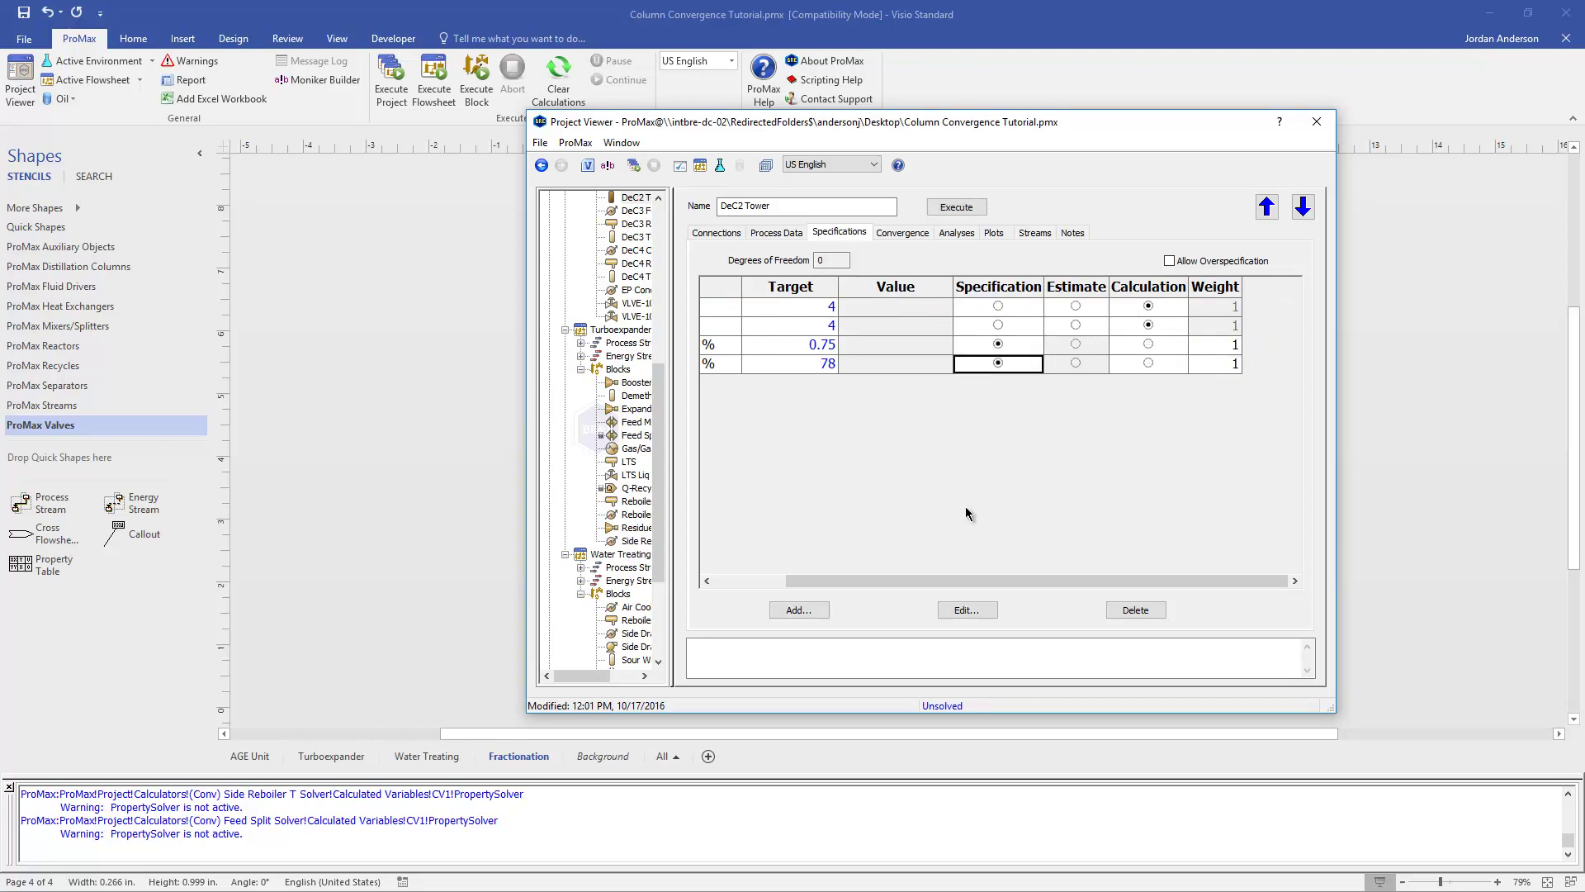
drag(950, 582, 879, 581)
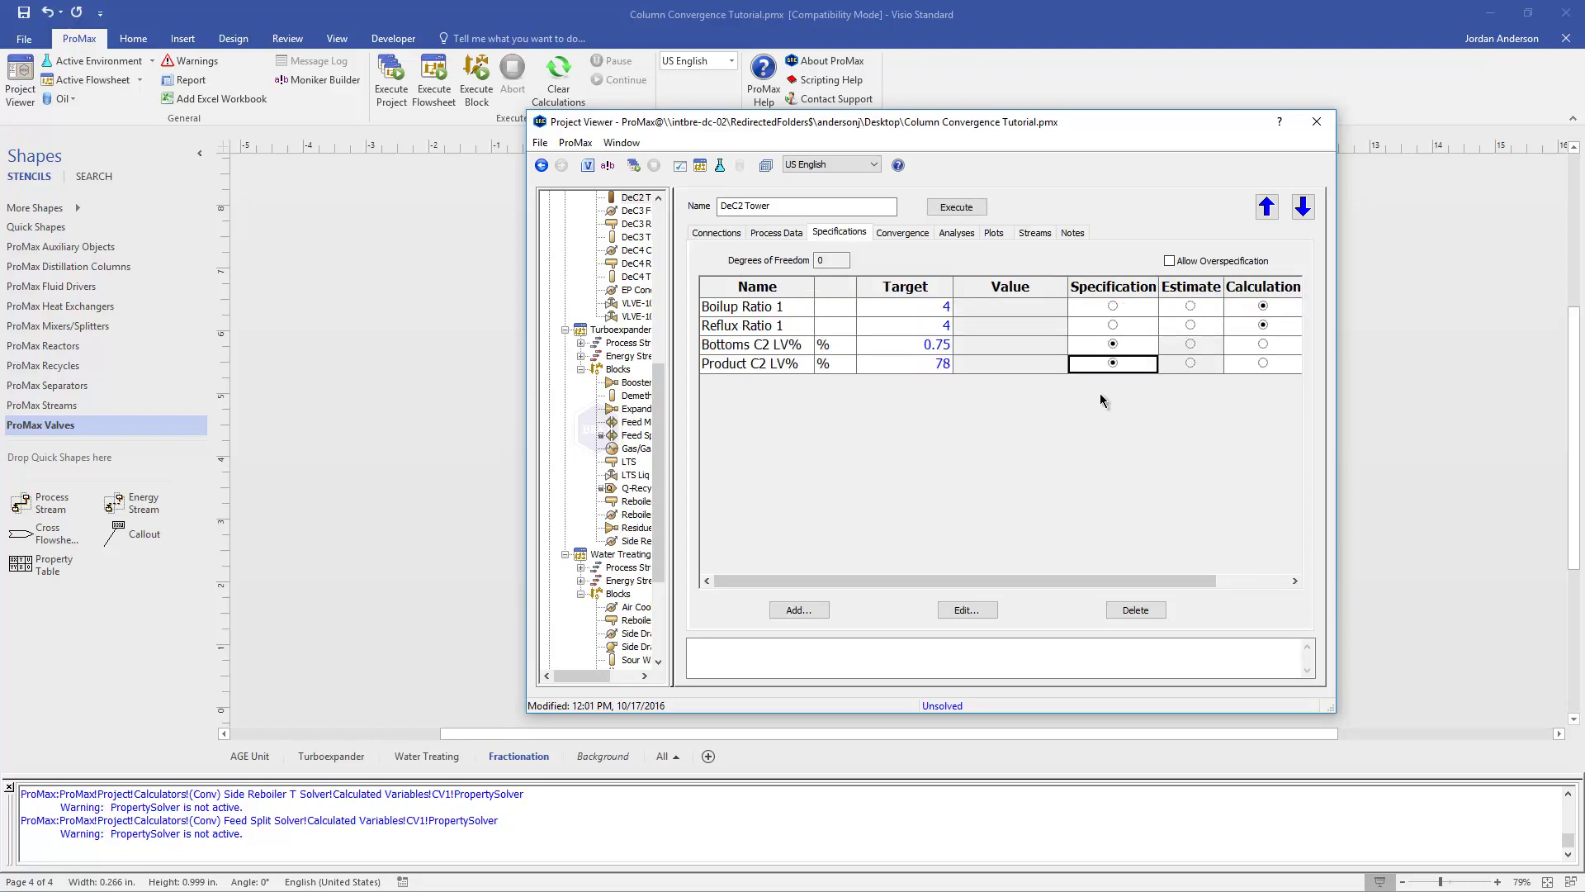
click(958, 207)
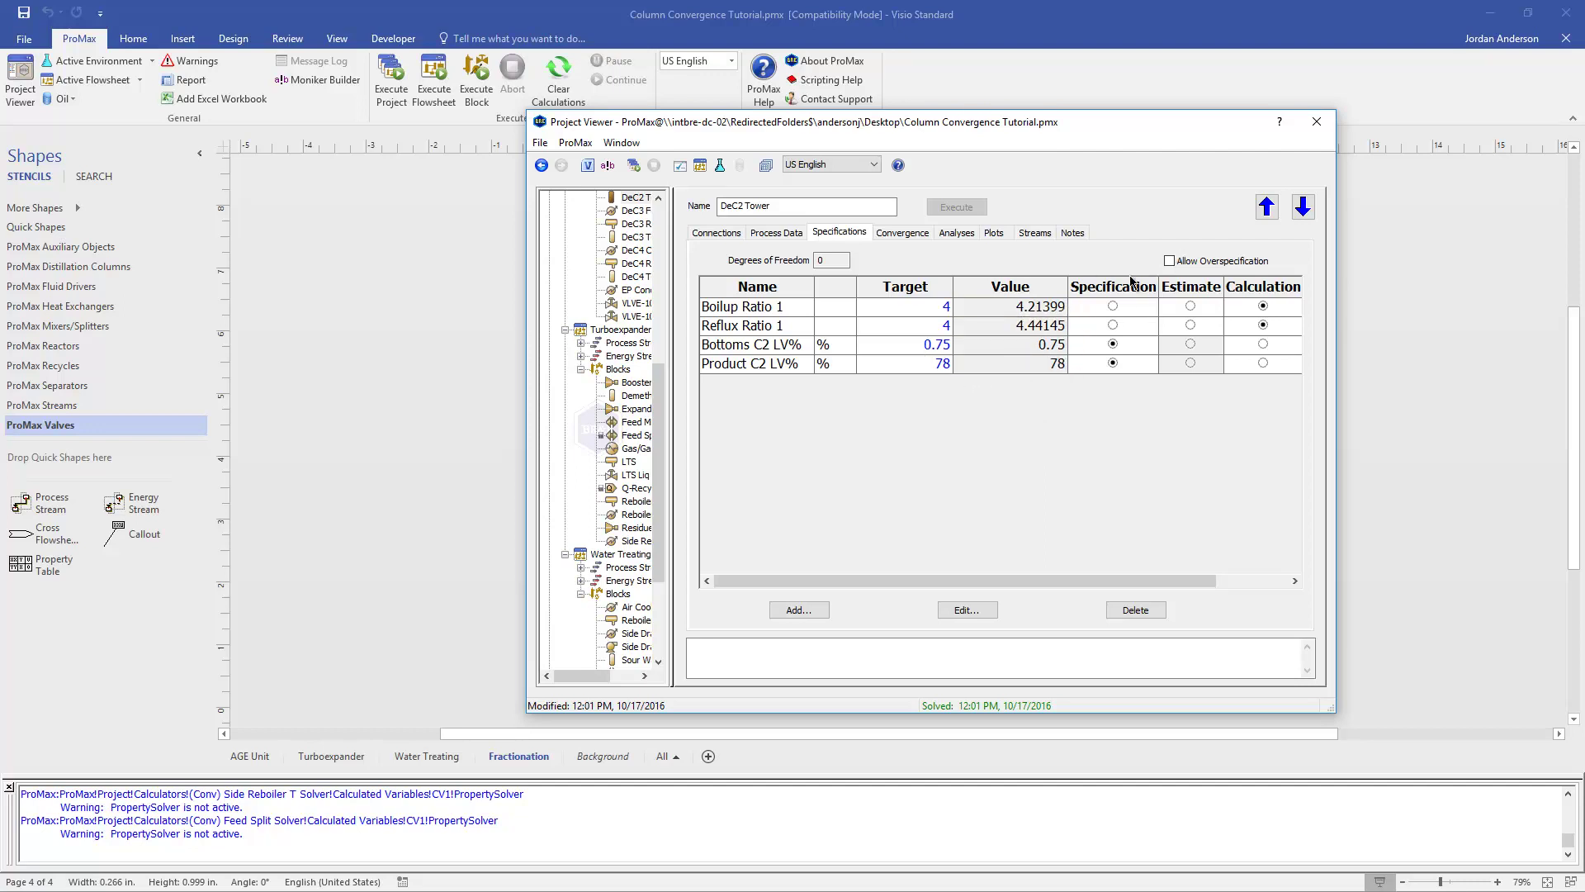
- Close the DeC2 Tower's Project Viewer window
click(1317, 124)
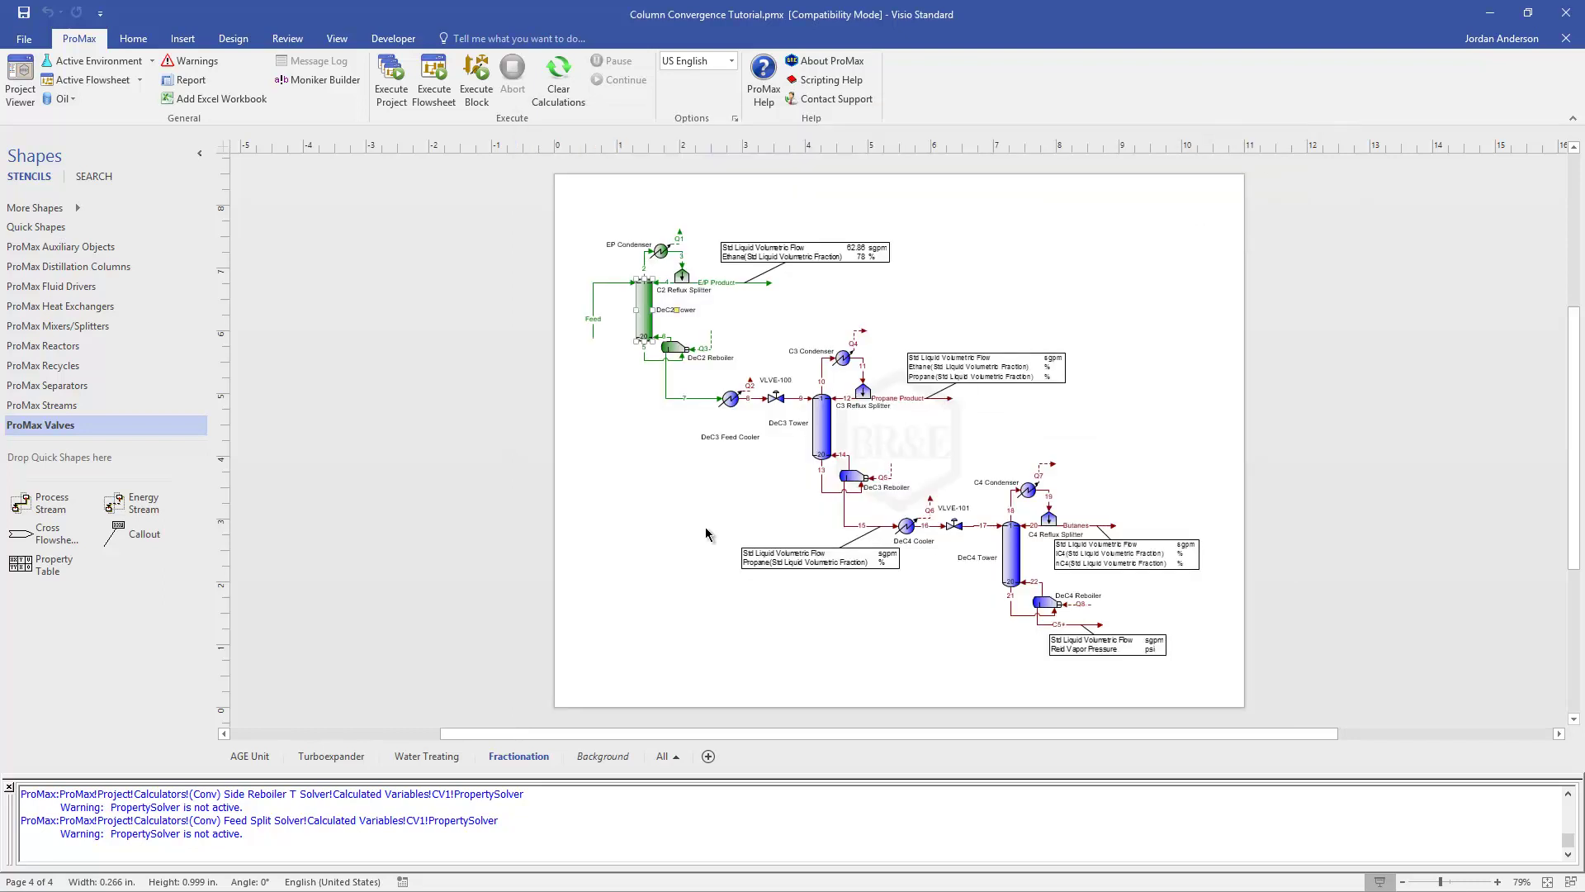